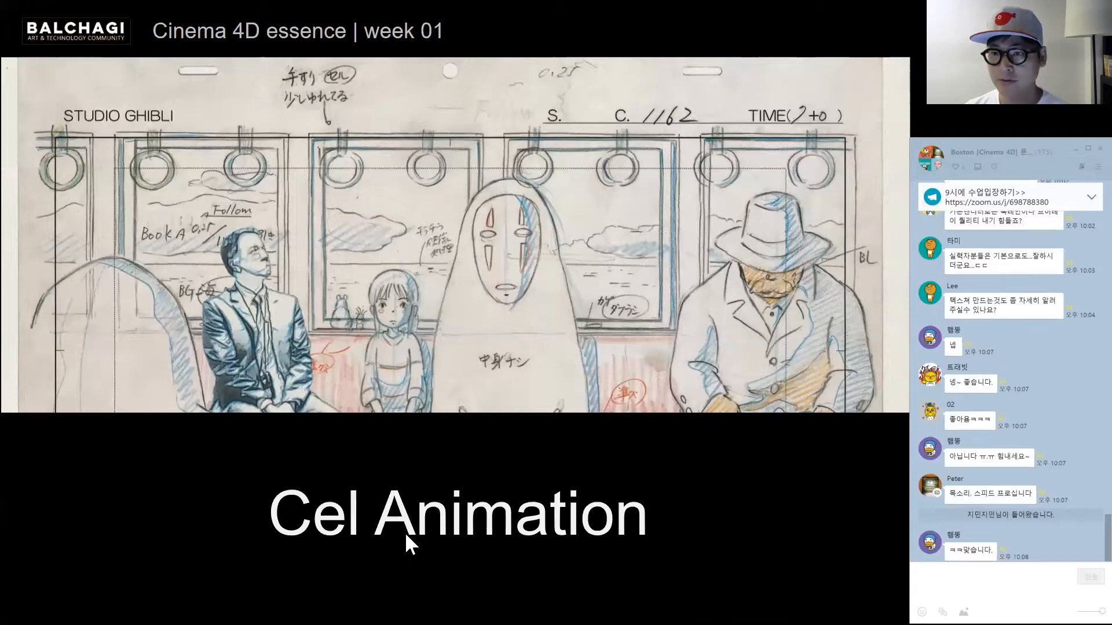
key("Right")
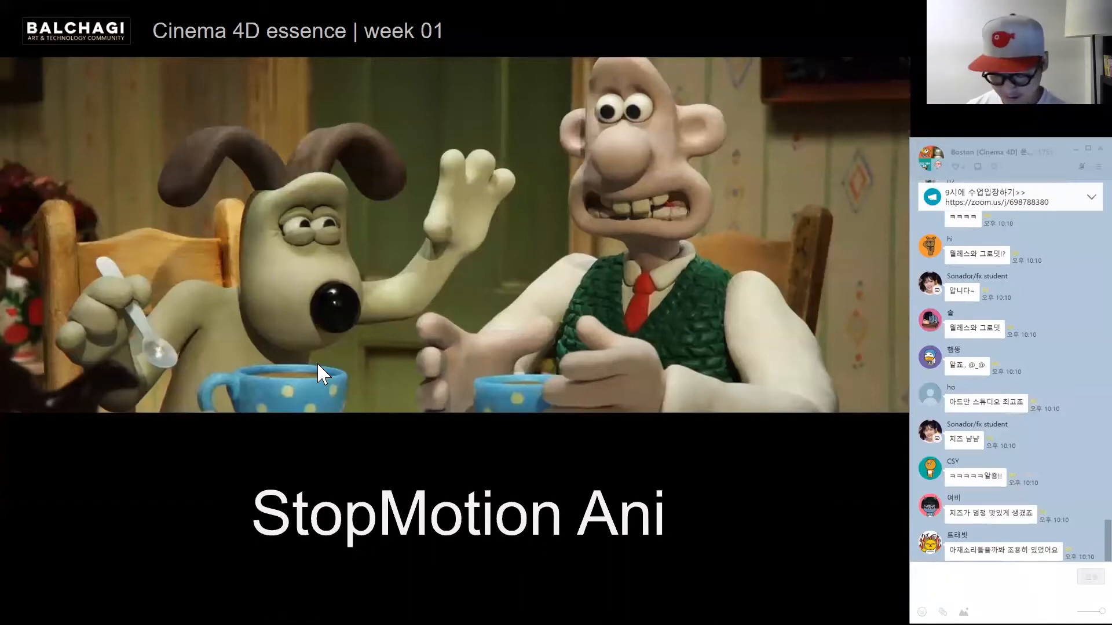
key("Right")
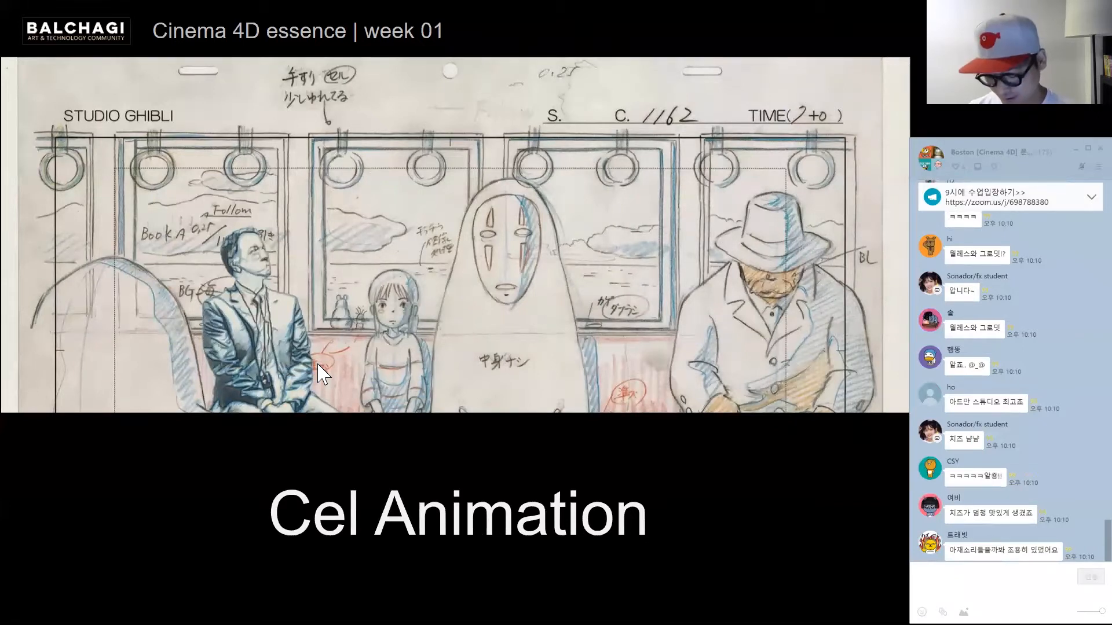
key("Right")
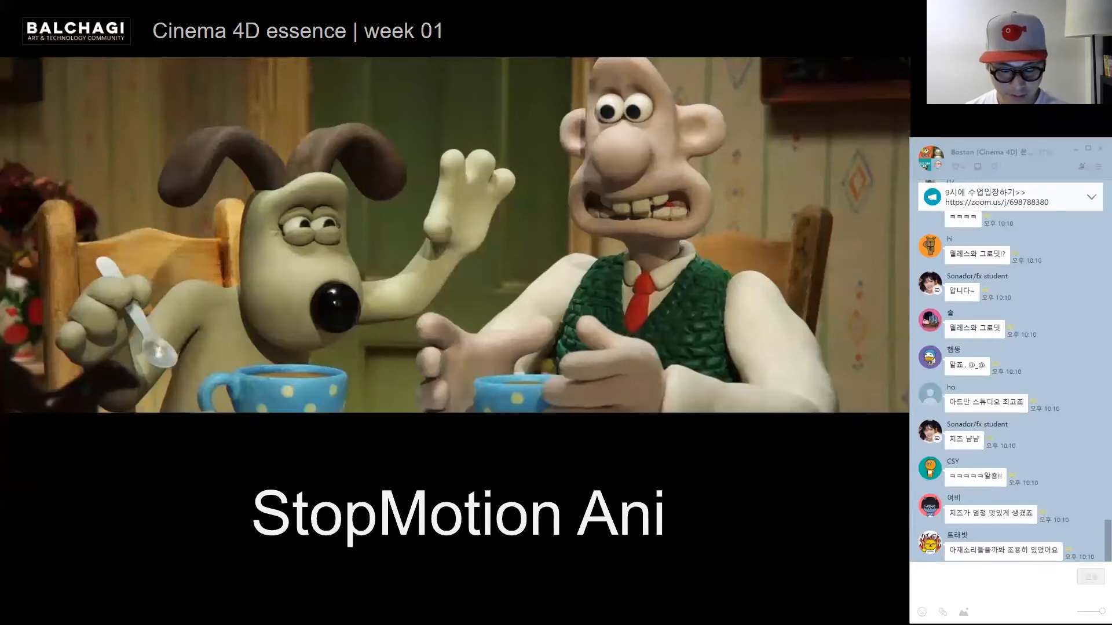
Switch to the browser's course page and highlight the word 키프레임 in the Week 1 curriculum.
key("alt+Tab")
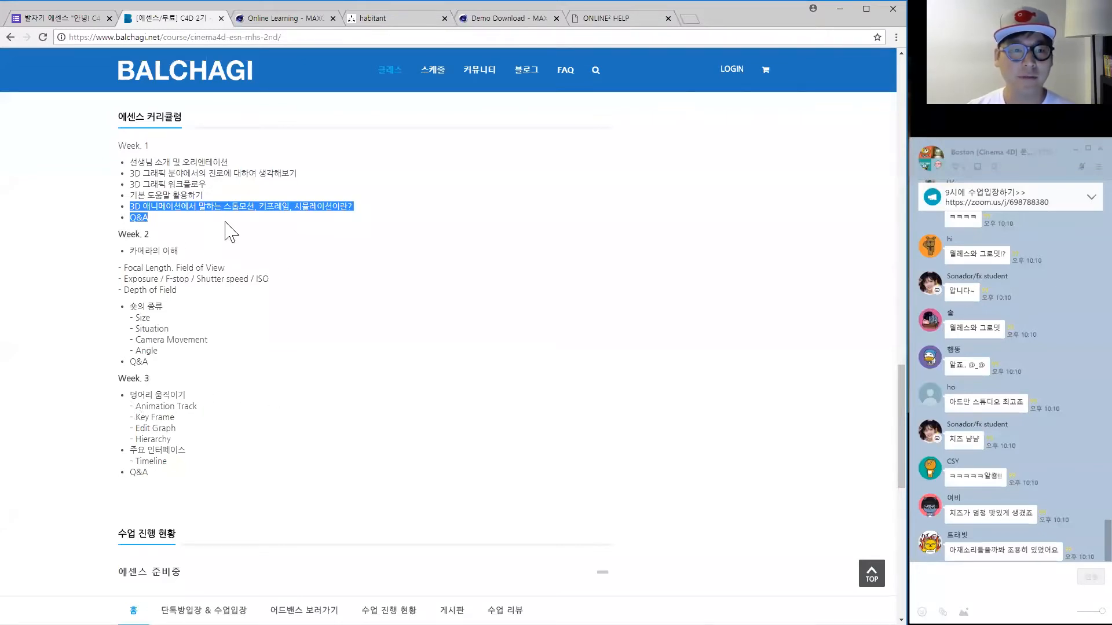
left_click(220, 231)
left_click_drag(261, 207, 290, 208)
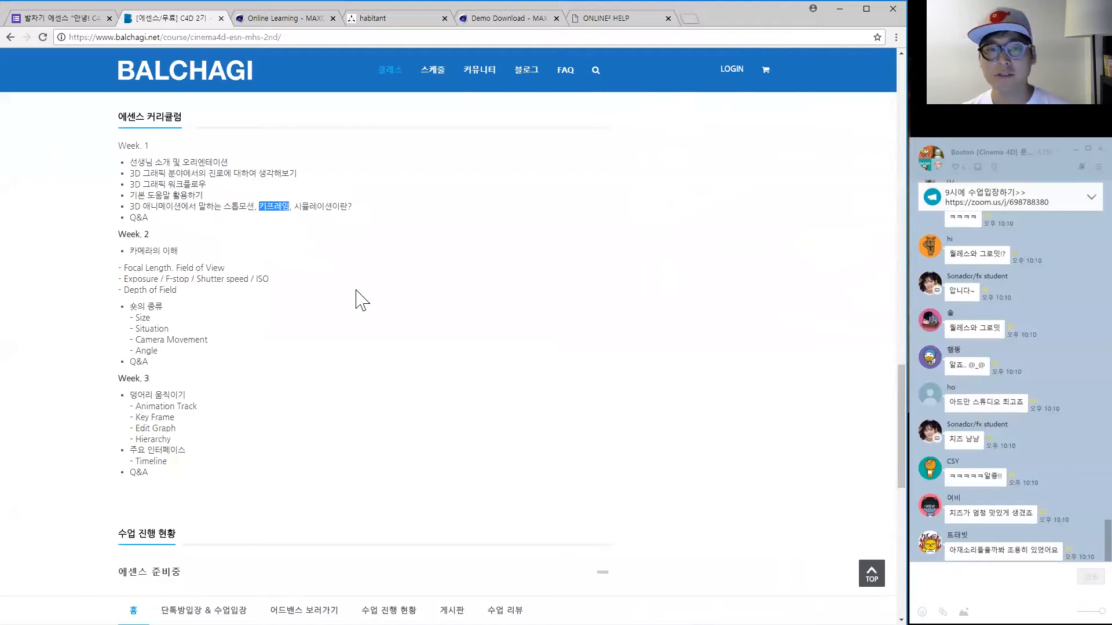
left_click(291, 208)
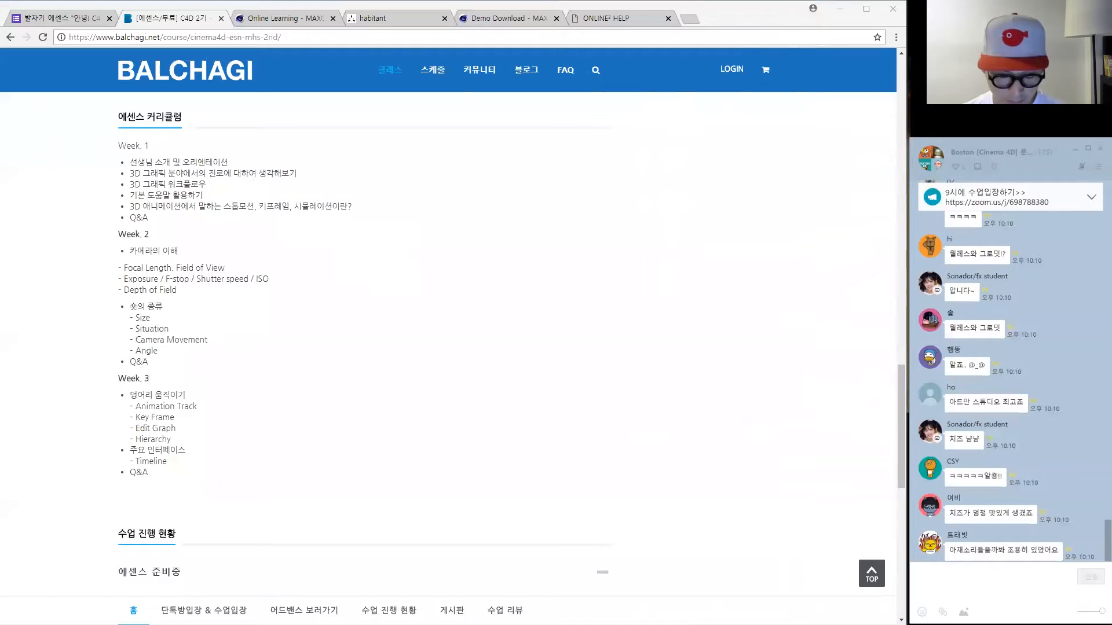
Switch to the XMind map and copy the TED-Ed animation basics video link from the 애니메이션 topic's note.
key("alt+Tab")
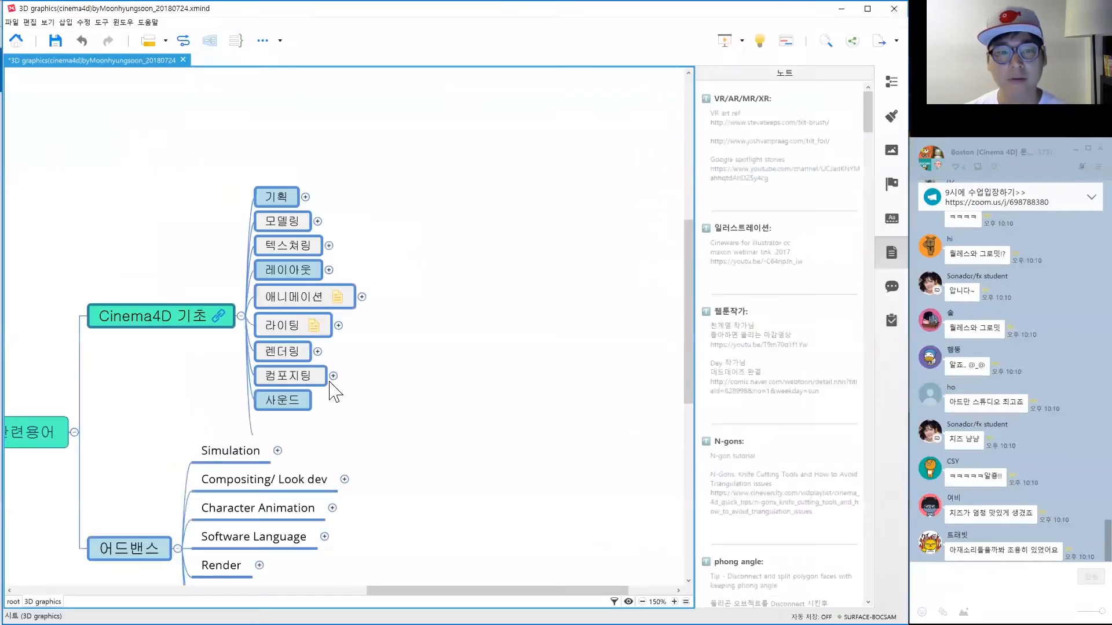
left_click(337, 303)
left_click(722, 125)
left_click_drag(798, 149, 698, 145)
key("ctrl+c")
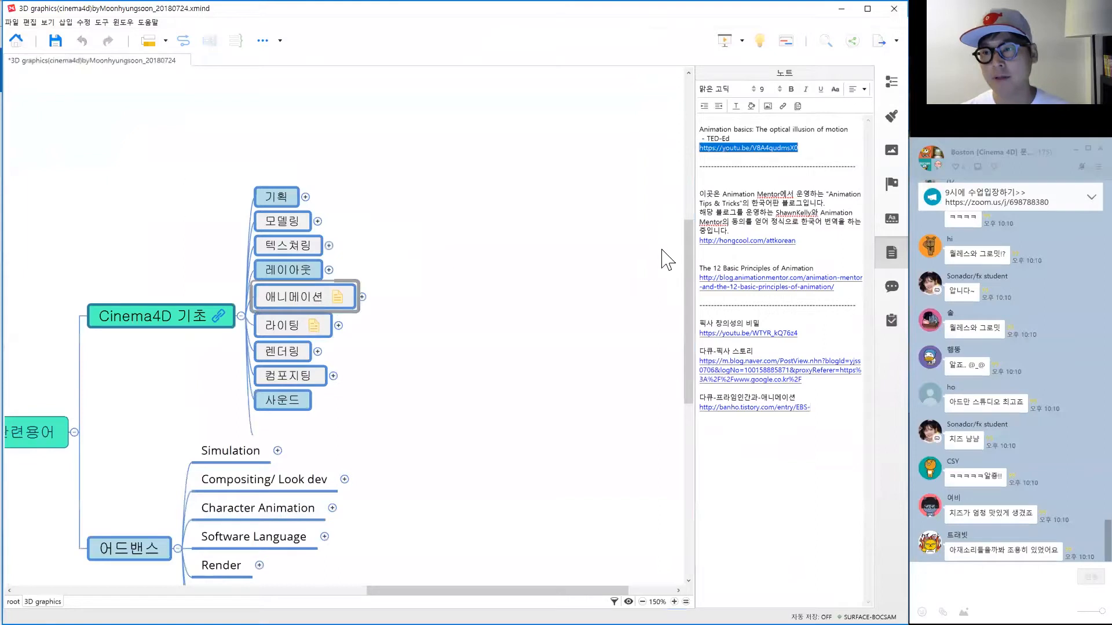
Post the copied YouTube link in the class group chat.
left_click(949, 584)
key("ctrl+v")
key("Return")
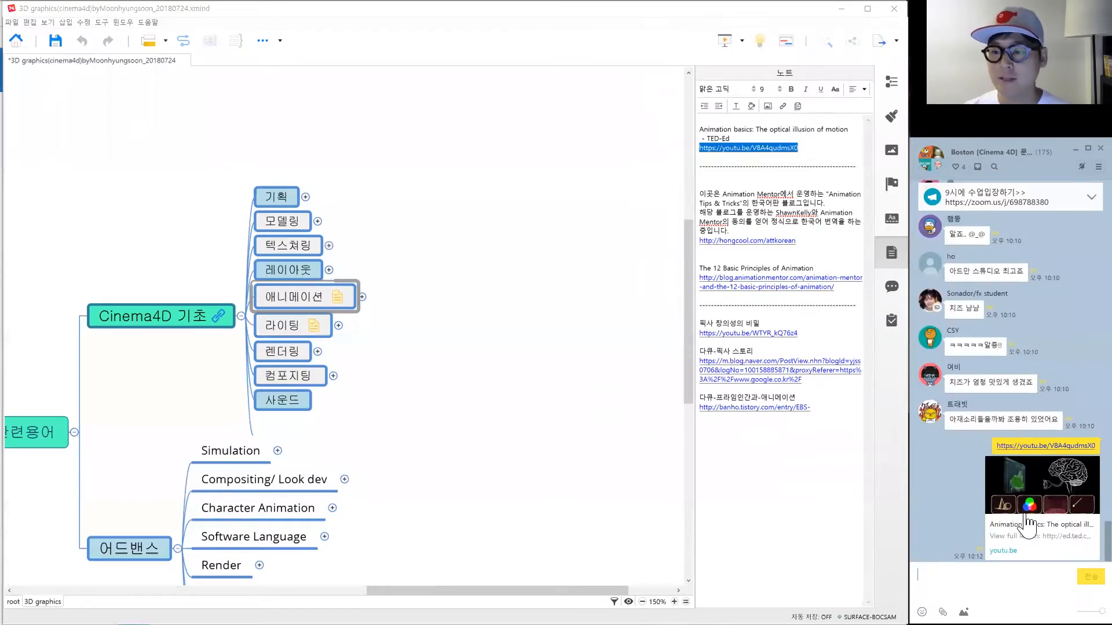
Minimize the mind map and highlight 키프레임 in the Week 1 list on the course page.
left_click(843, 9)
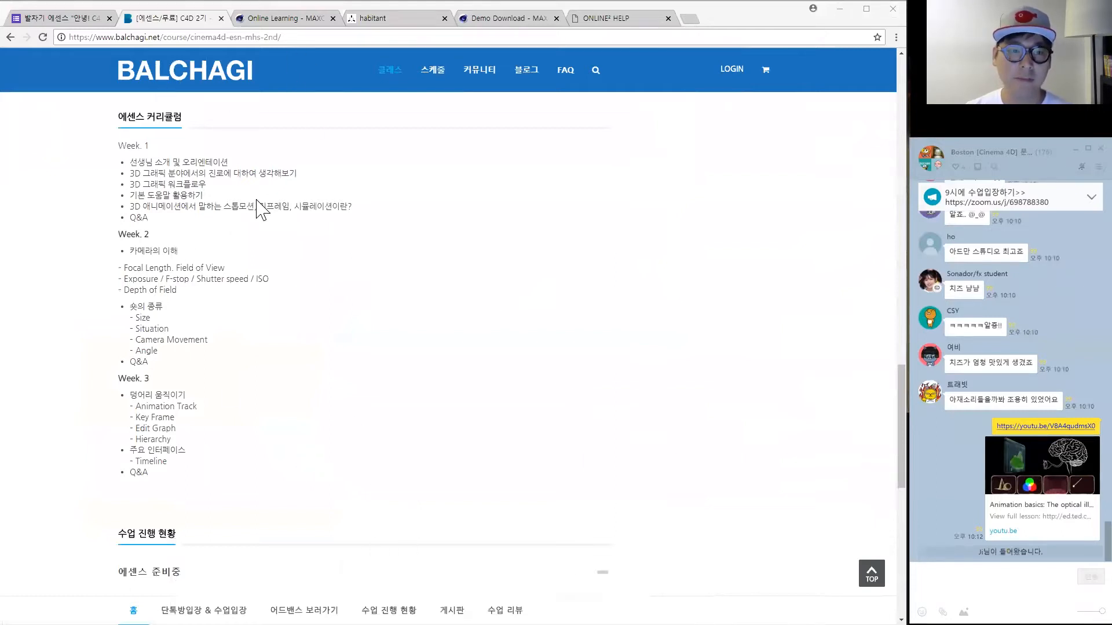
left_click_drag(258, 206, 288, 206)
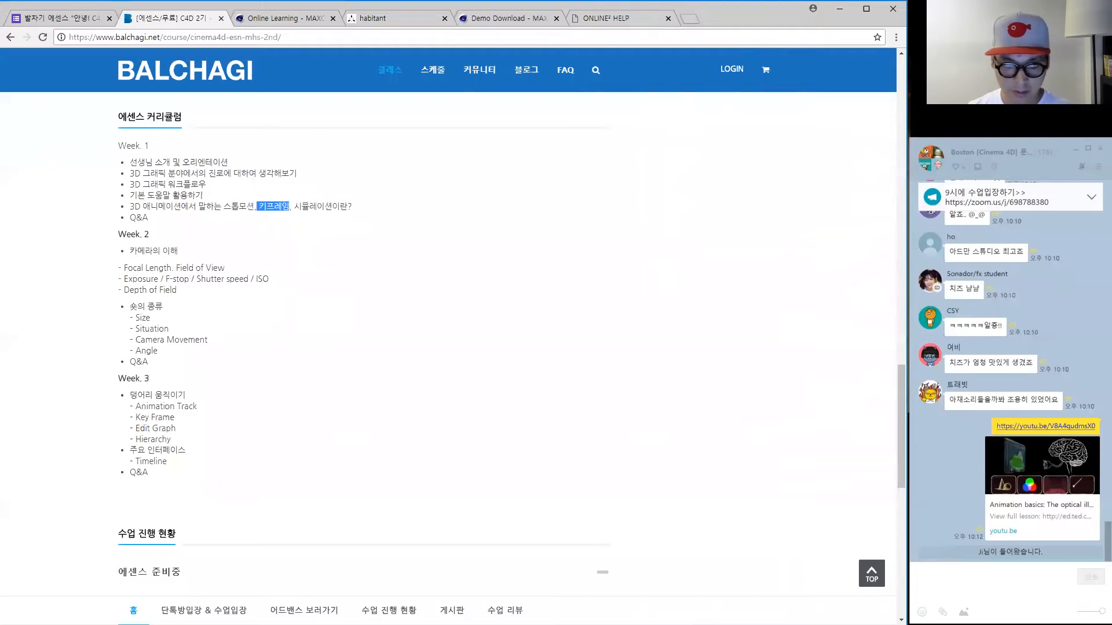
Switch to Cinema 4D and examine the empty scene's timeline by scrubbing through its frames and playing it back.
key("alt+Tab")
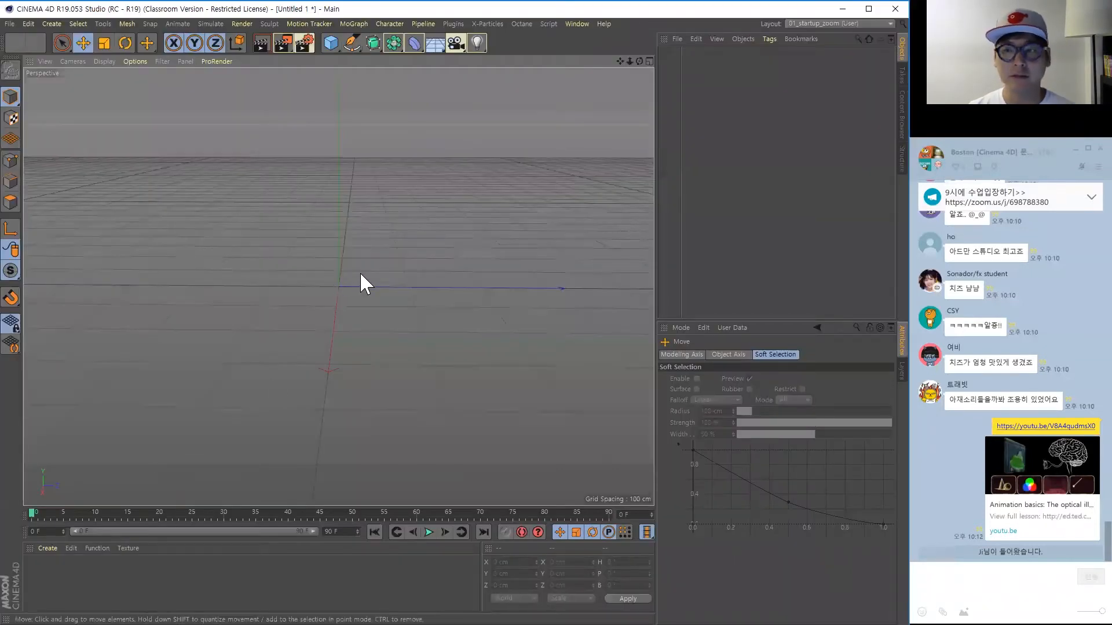
right_click(338, 343)
left_click(317, 193)
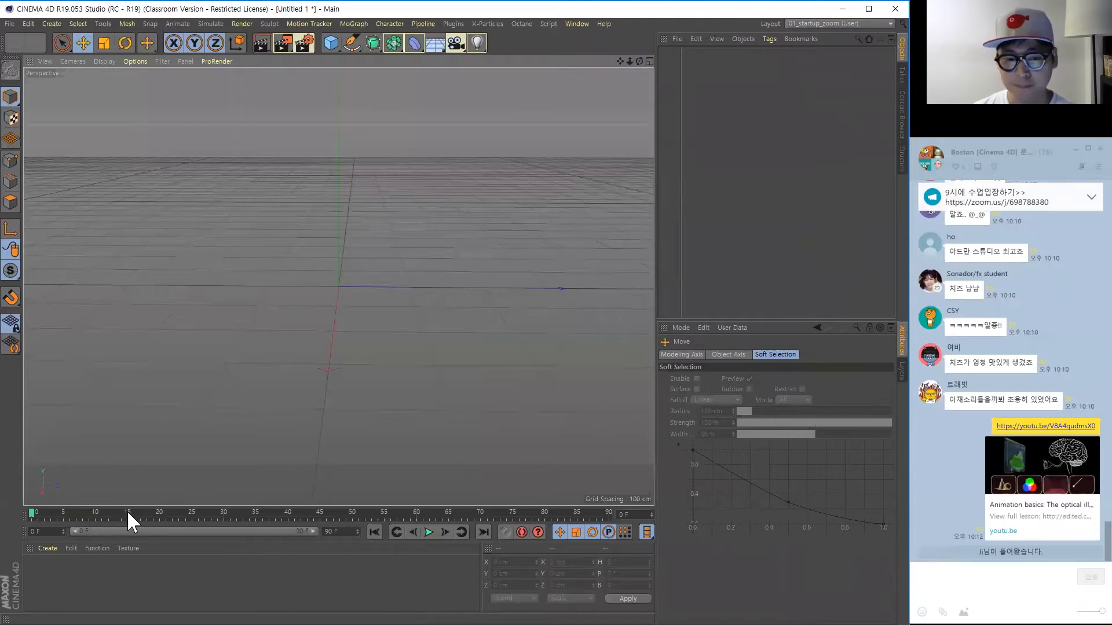
left_click_drag(40, 510, 217, 513)
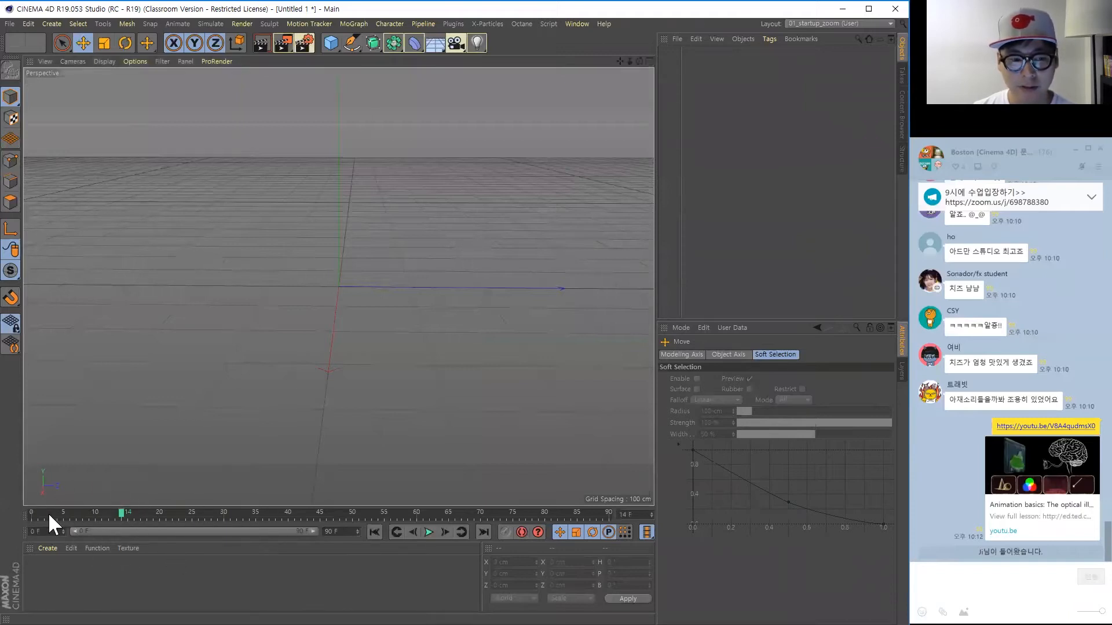
left_click_drag(121, 509, 95, 510)
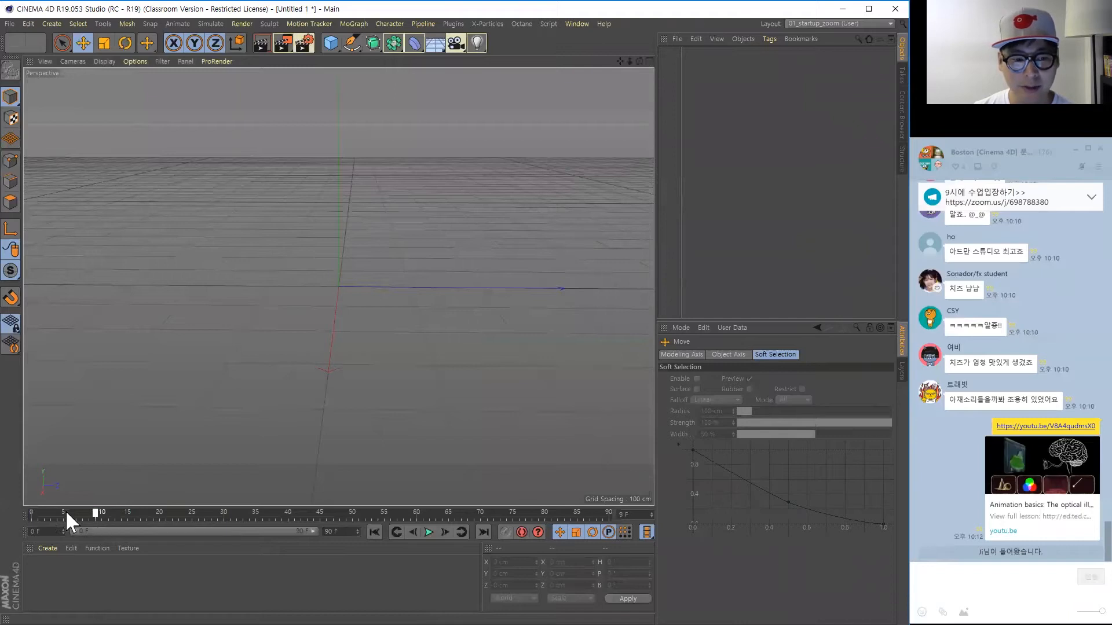
left_click_drag(276, 519, 54, 510)
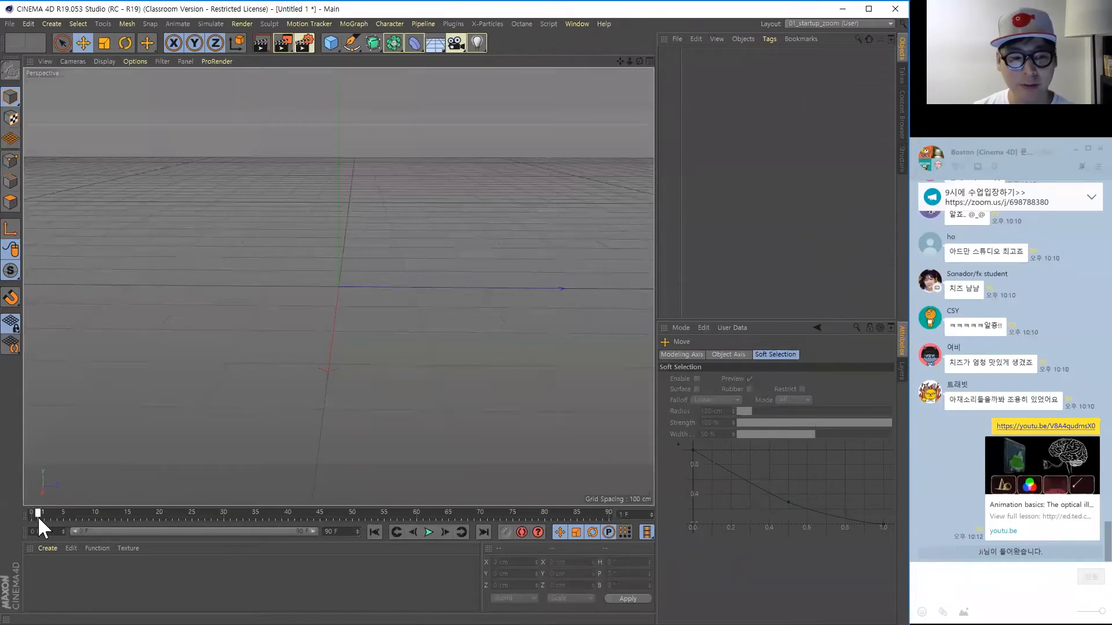
left_click_drag(57, 516, 429, 530)
left_click_drag(585, 511, 42, 521)
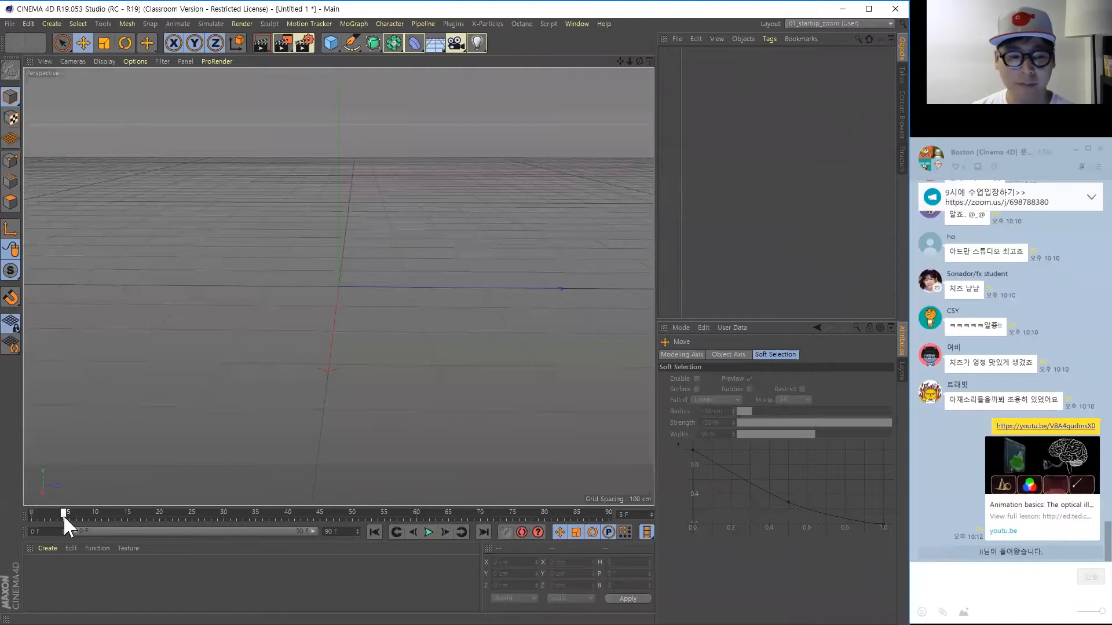
left_click_drag(64, 512, 29, 513)
left_click(429, 532)
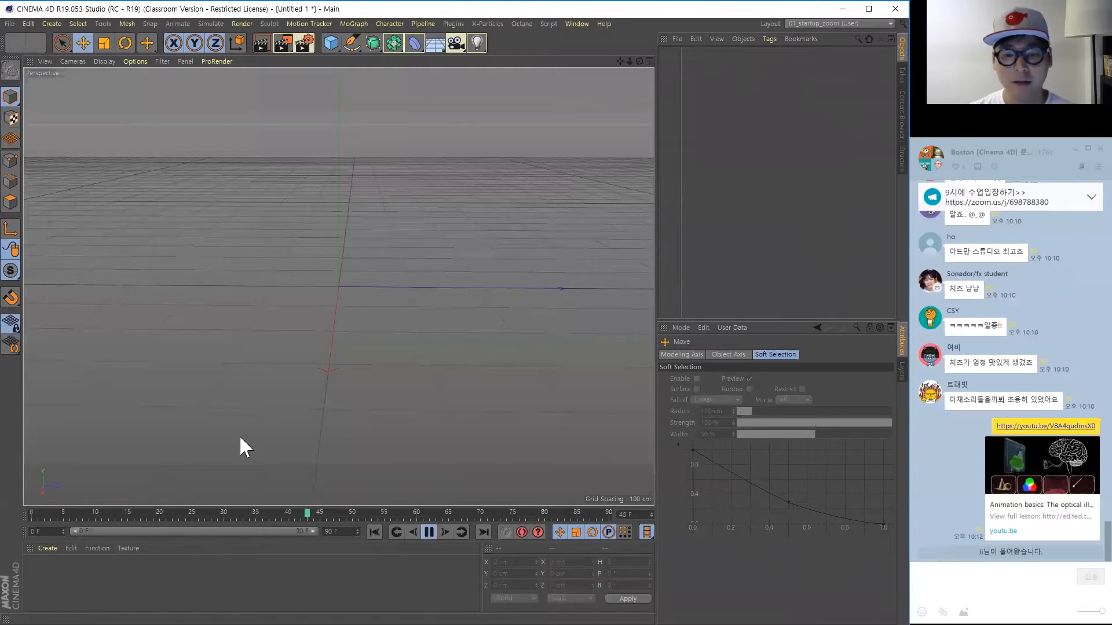
left_click(429, 532)
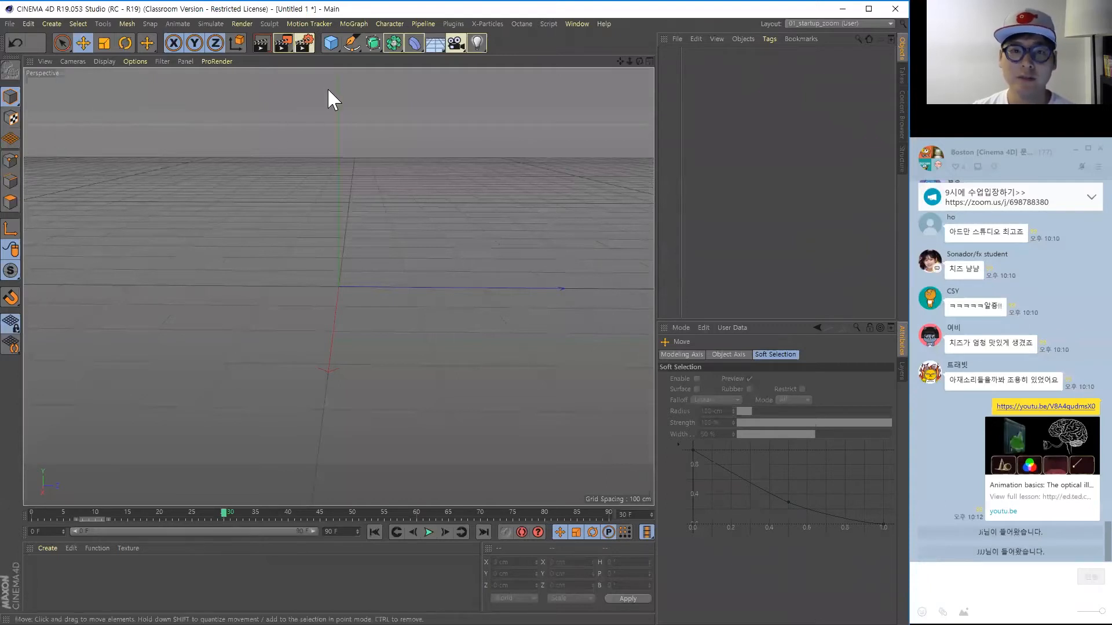
Add a cube primitive to the scene.
left_click(331, 42)
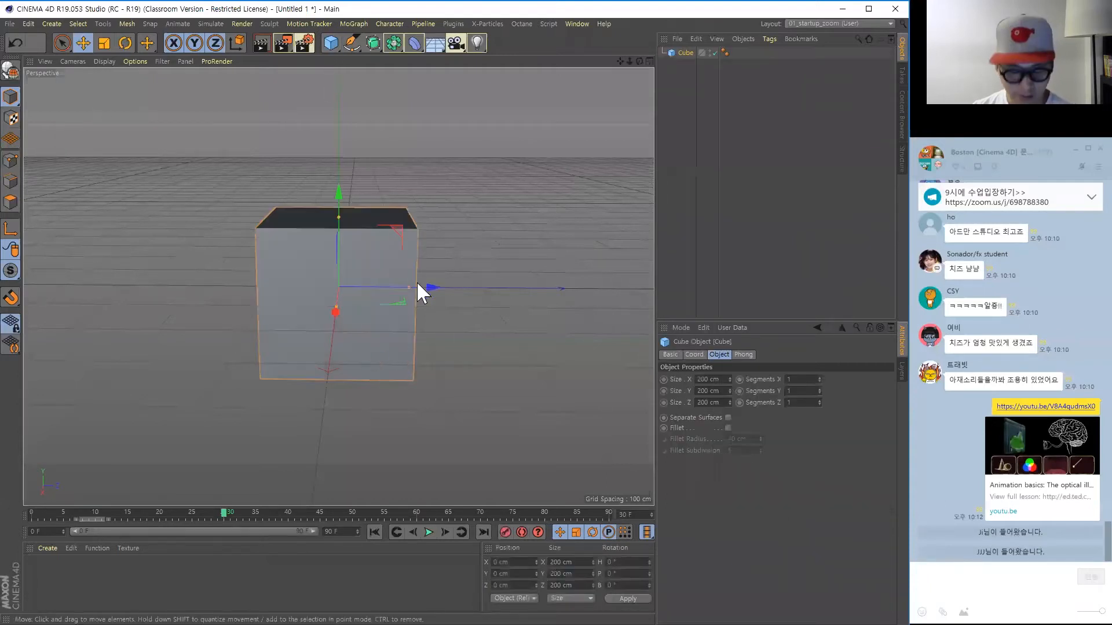
left_click_drag(450, 439, 437, 352, "alt")
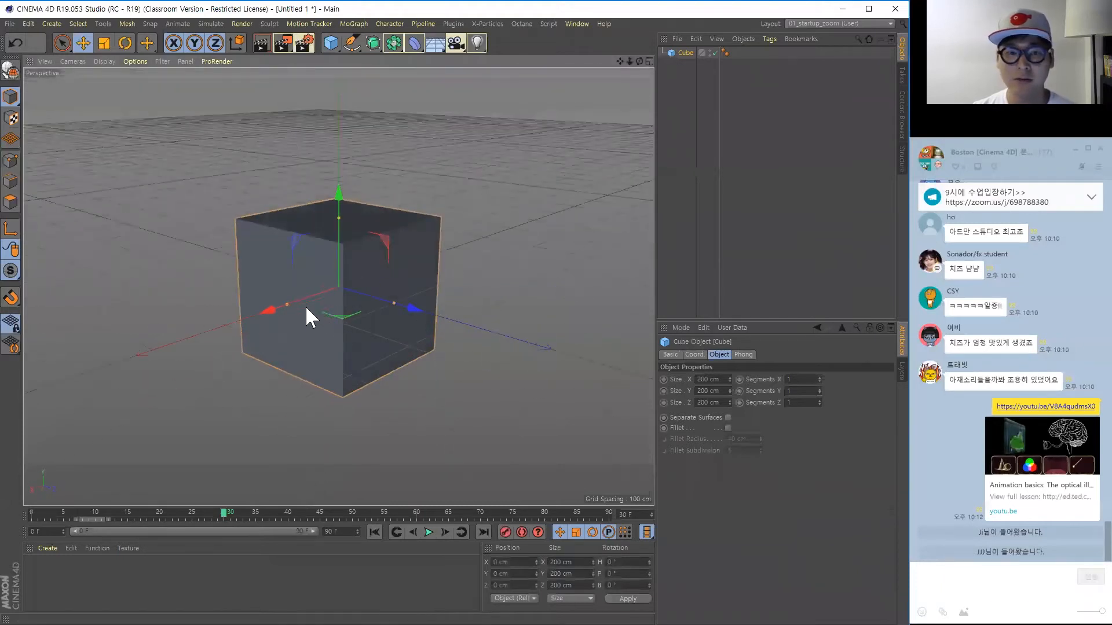
left_click_drag(433, 347, 624, 80, "alt")
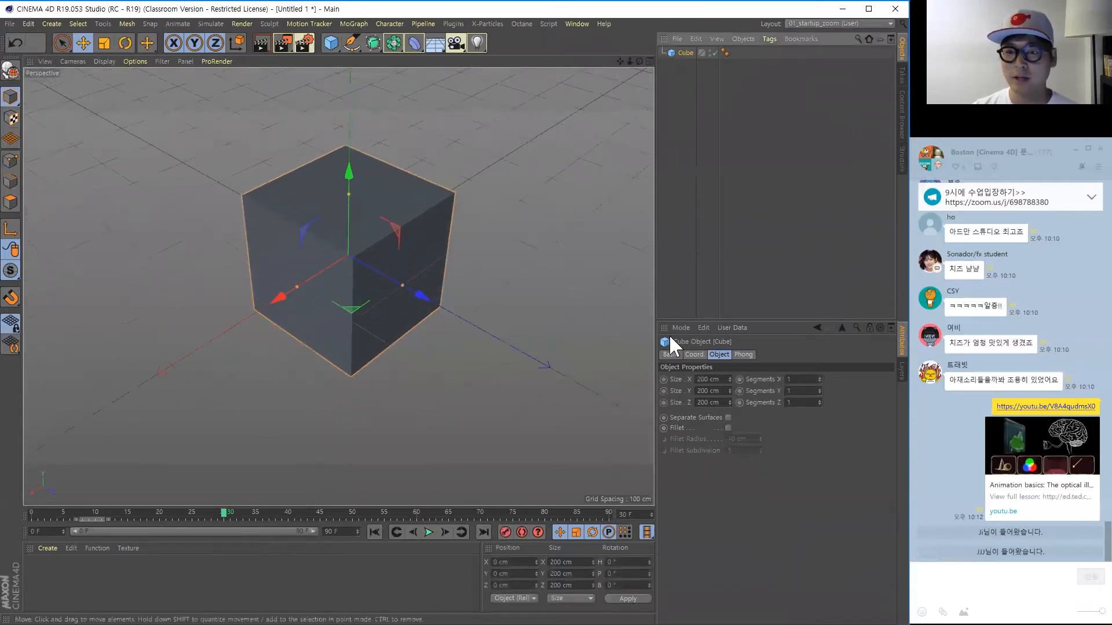
Try a 20° heading rotation in the cube's coordinates and reset it to 0°.
left_click(695, 355)
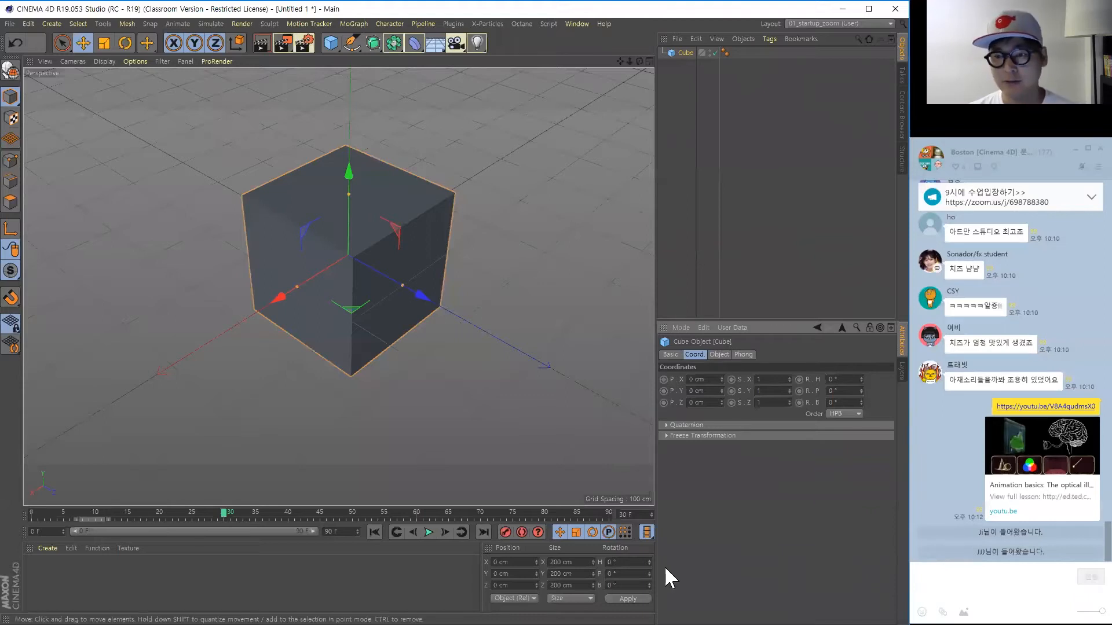
mouse_move(861, 379)
left_mouse_down()
mouse_move(860, 364)
mouse_move(859, 374)
left_mouse_up()
left_click(764, 390)
left_click(811, 380)
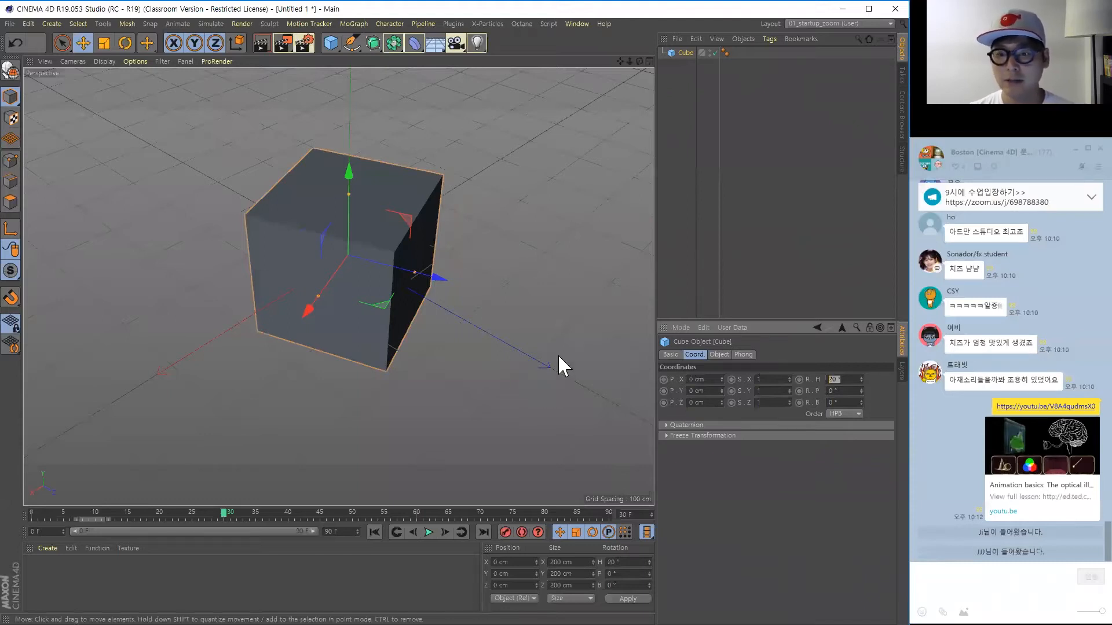
left_click_drag(225, 512, 228, 514)
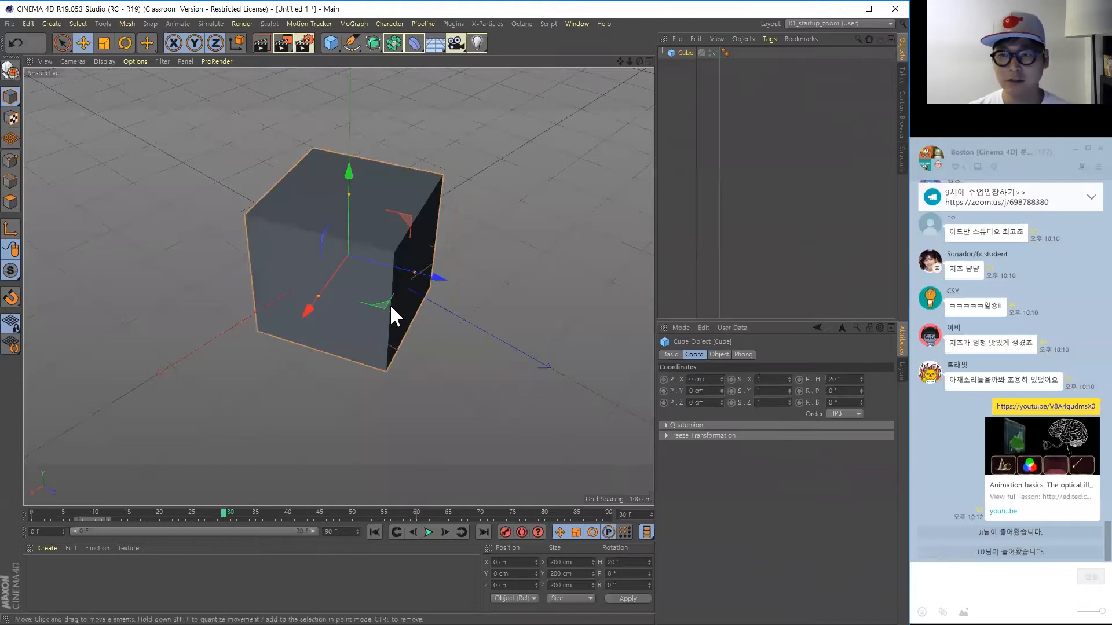
left_click(838, 380)
type("0")
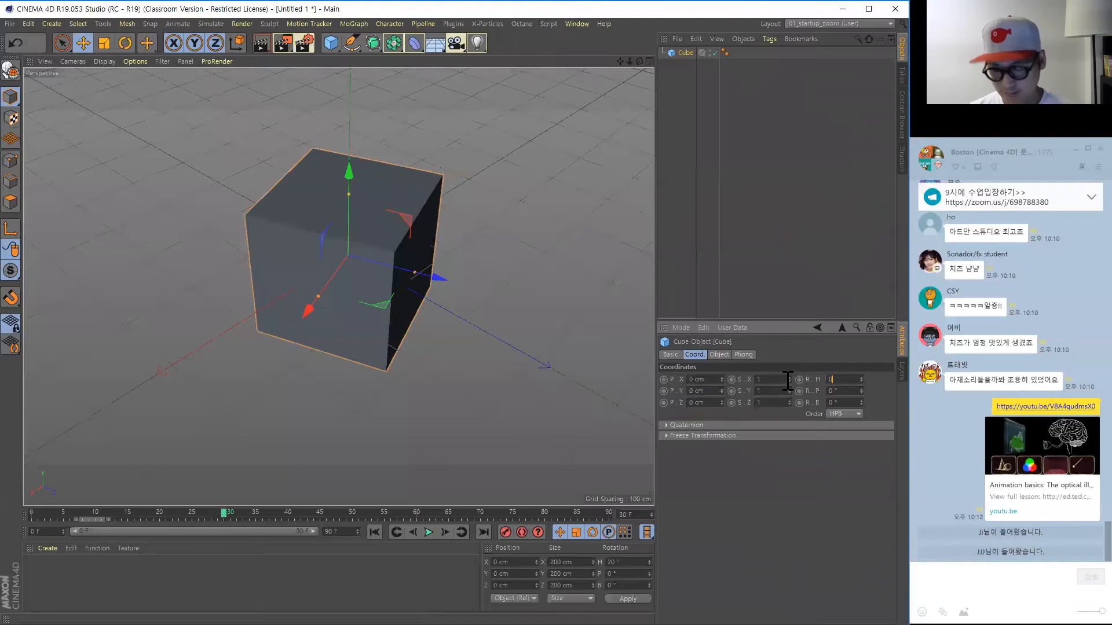
key("Return")
Create a new default material and apply it to the cube.
left_click_drag(321, 377, 360, 349, "alt")
middle_click_drag(360, 349, 270, 347, "alt")
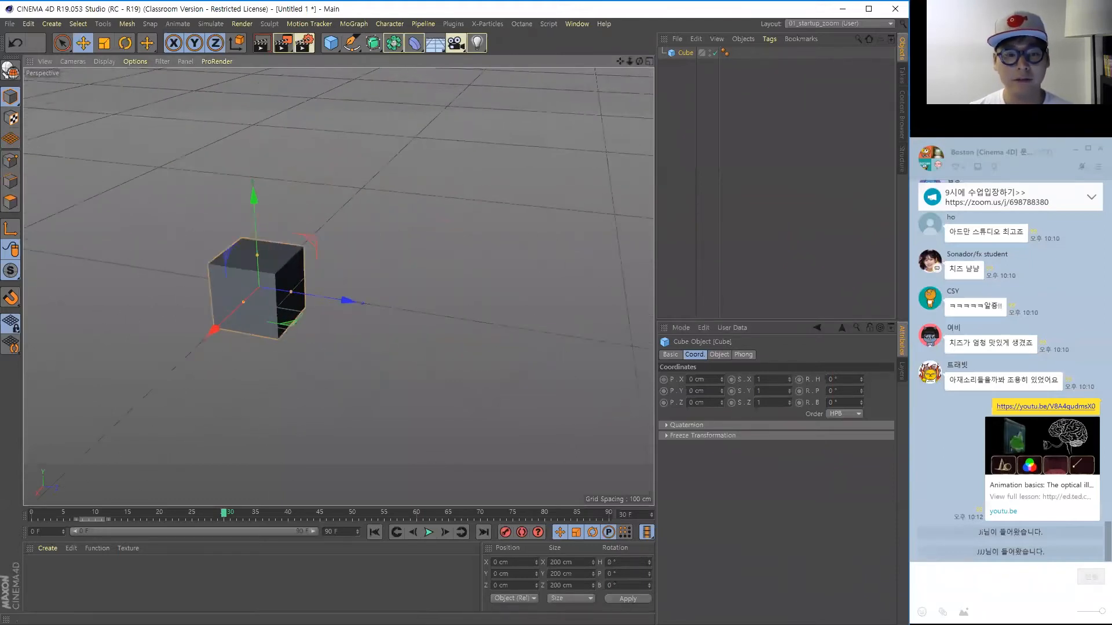
double_click(96, 571)
left_click_drag(32, 573, 220, 290)
left_click_drag(390, 377, 269, 394, "alt")
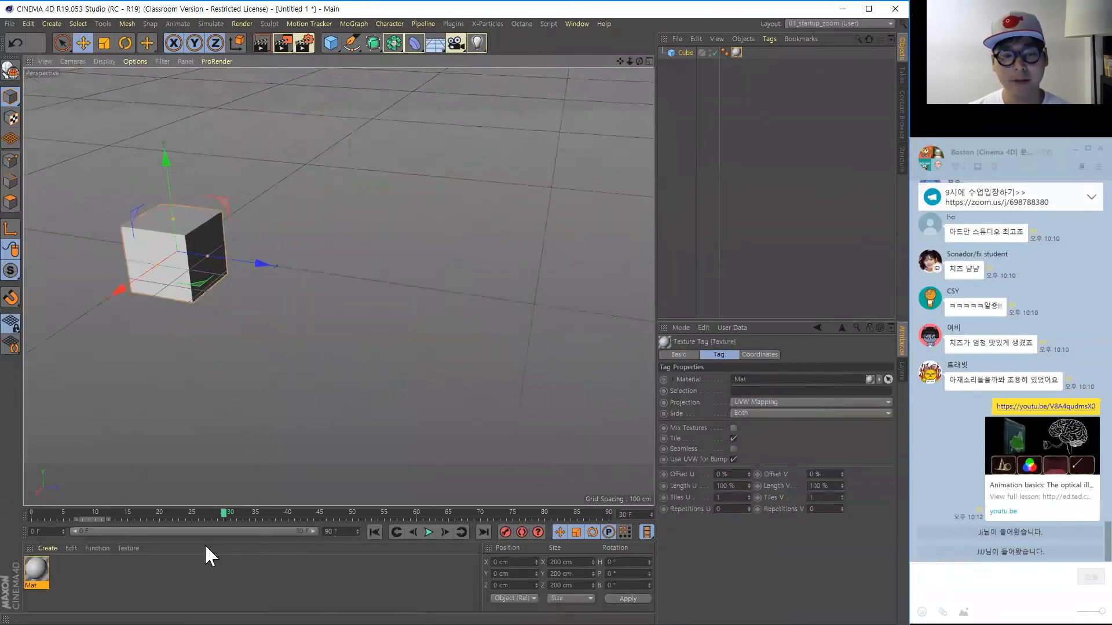
At frame 0, place the cube at about 30 cm along Z and record a keyframe.
left_click_drag(223, 512, 32, 512)
left_click_drag(260, 262, 613, 360)
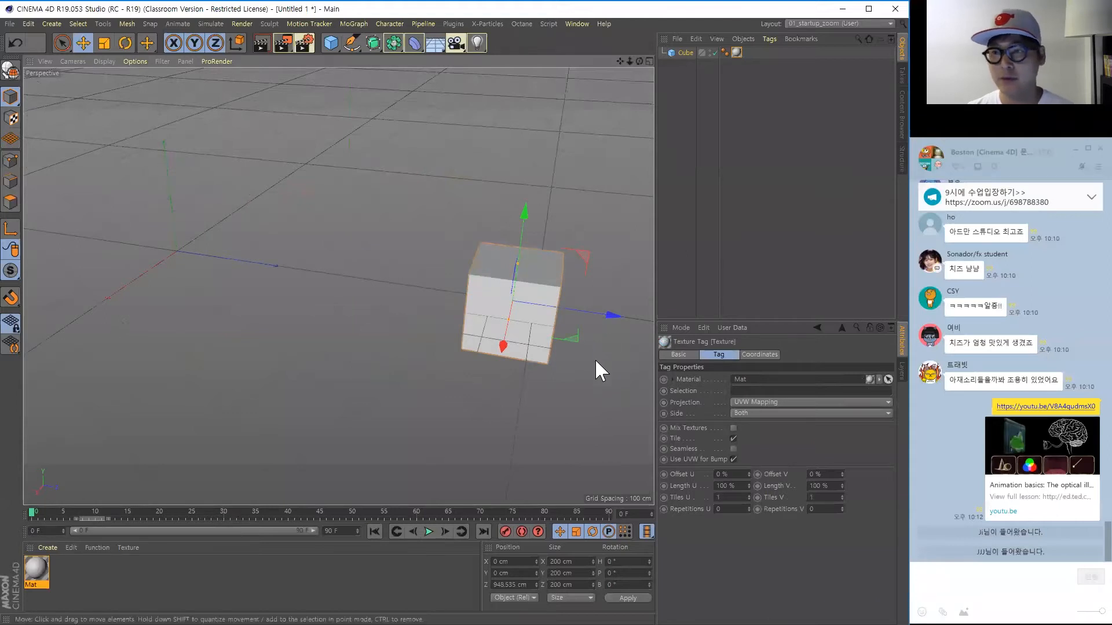
left_click_drag(611, 319, 272, 227)
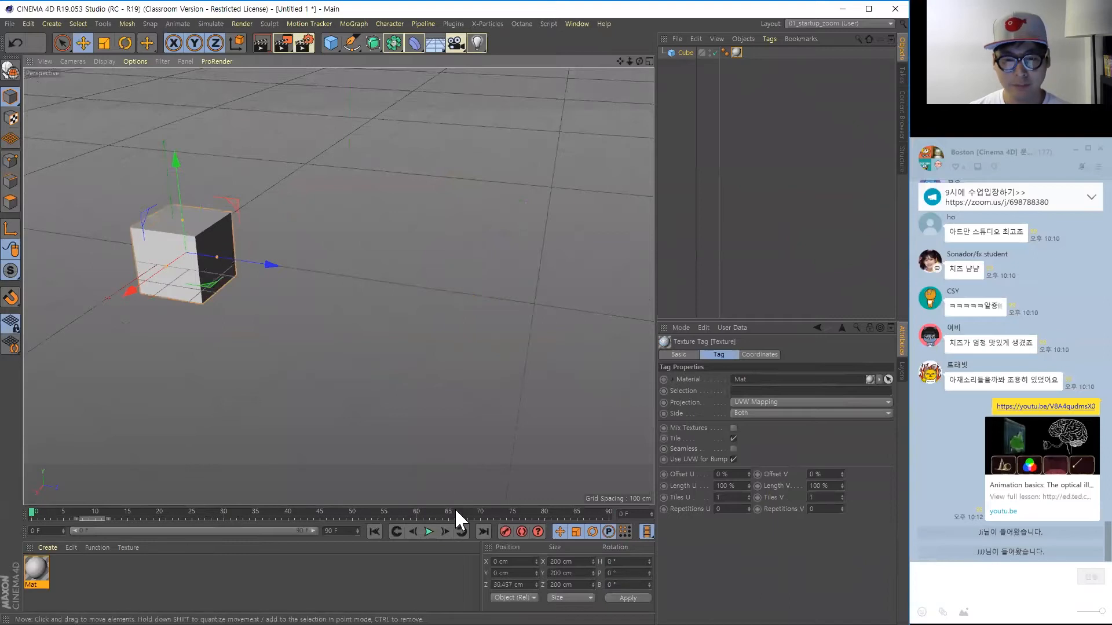
left_click(505, 530)
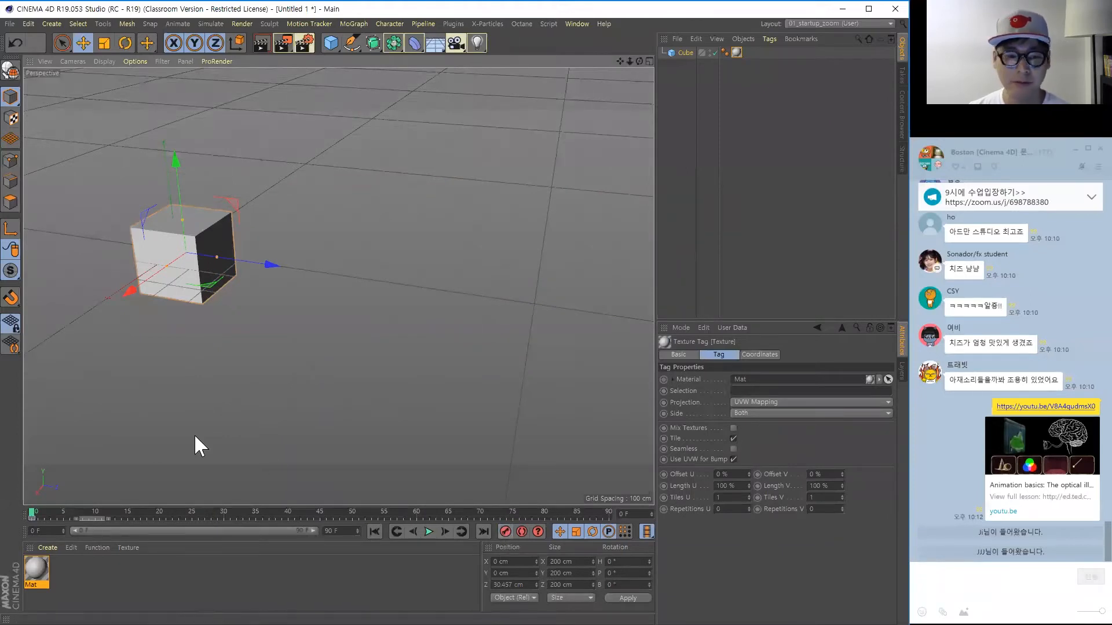
At frame 1, move the cube along Z to about 90 cm and record a keyframe.
left_click_drag(30, 509, 34, 509)
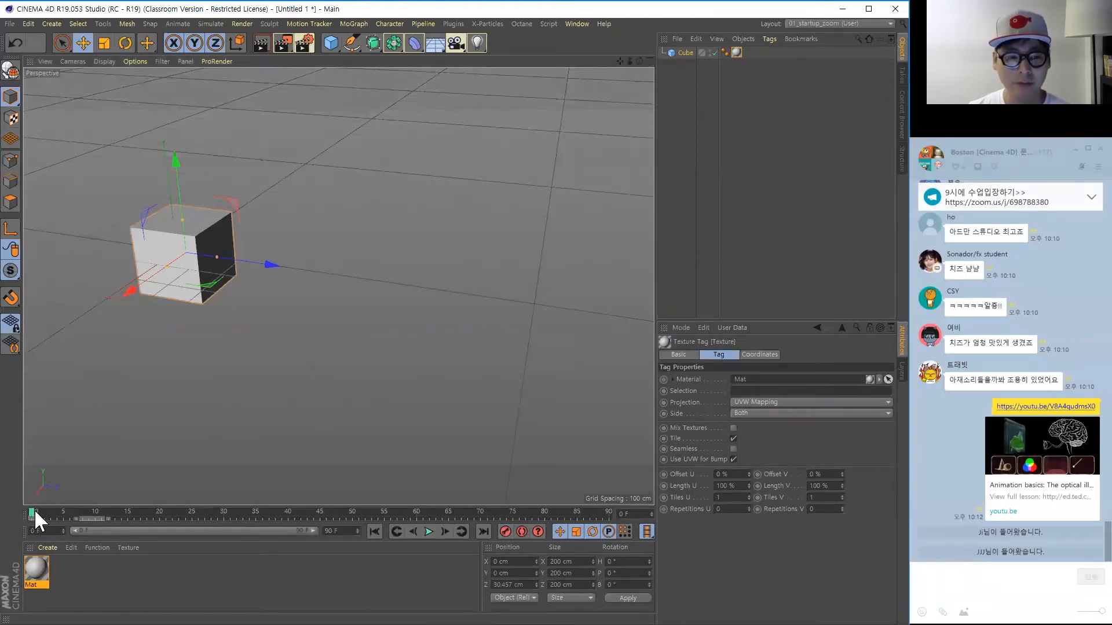
left_click_drag(255, 263, 281, 264)
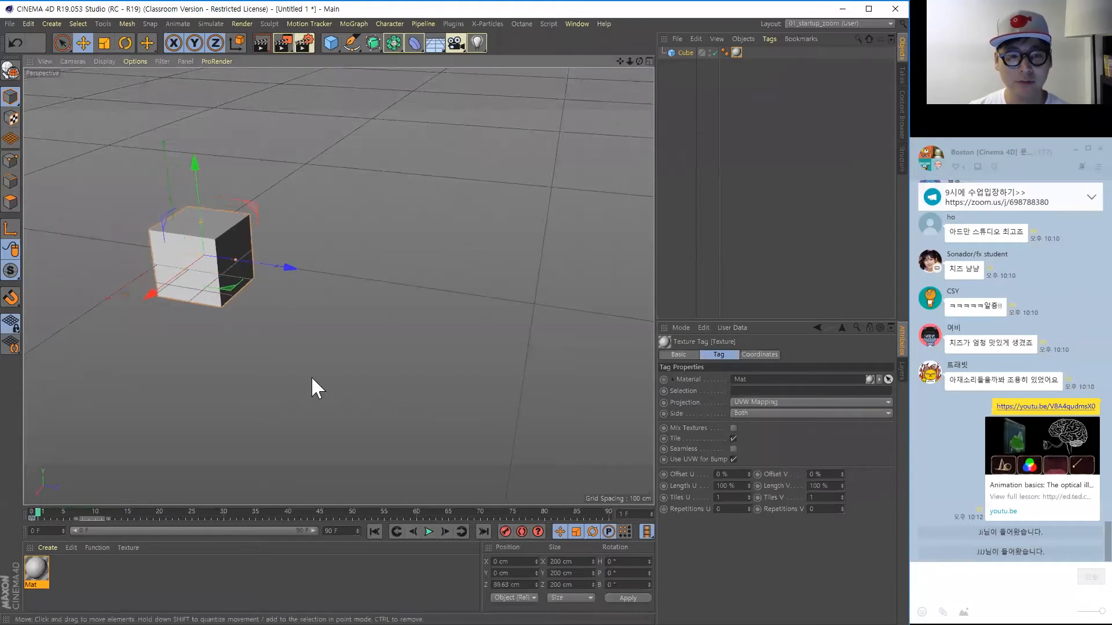
left_click(504, 532)
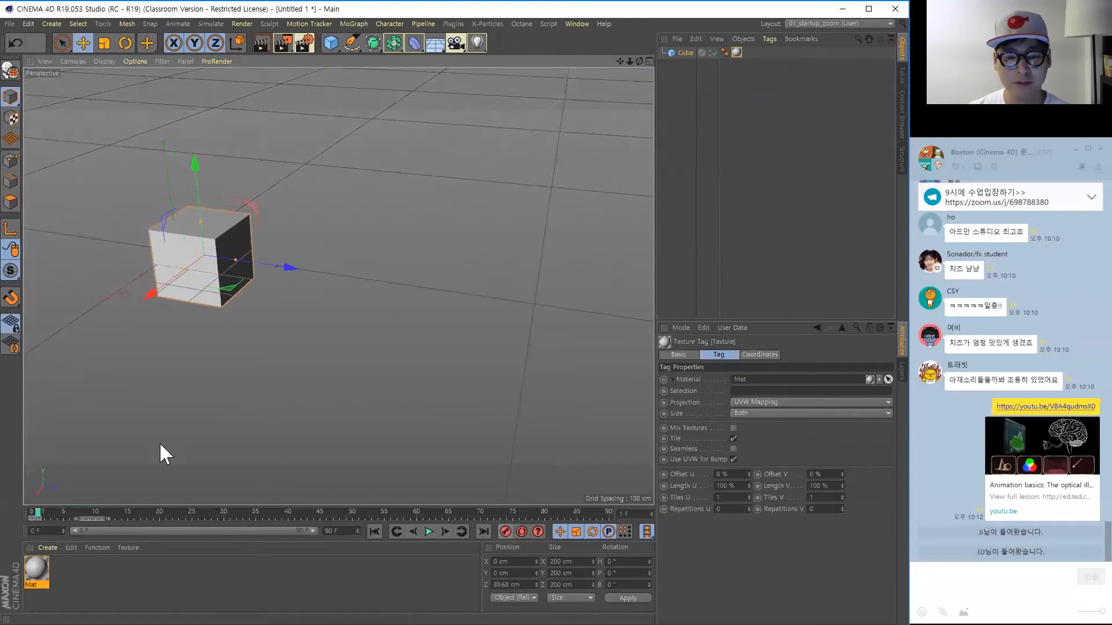
At frame 2, move the cube along Z to about 179 cm and record a keyframe.
left_click(43, 509)
left_click_drag(282, 266, 312, 290)
left_click(503, 532)
At frame 3, move the cube along Z to about 250 cm and record a keyframe.
left_click(49, 509)
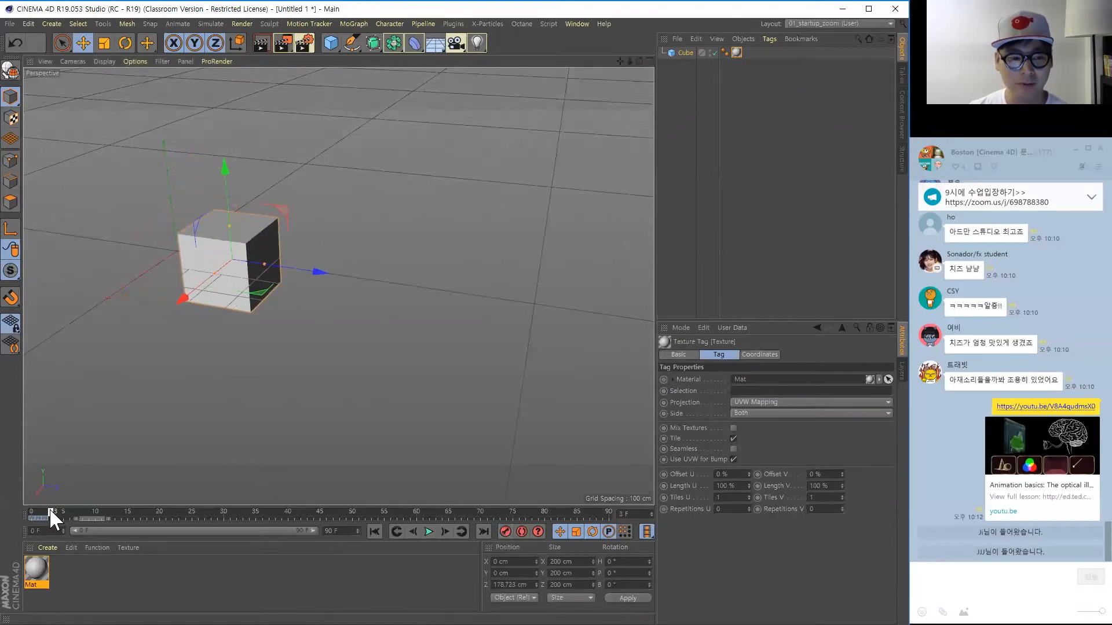
left_click_drag(314, 272, 359, 336)
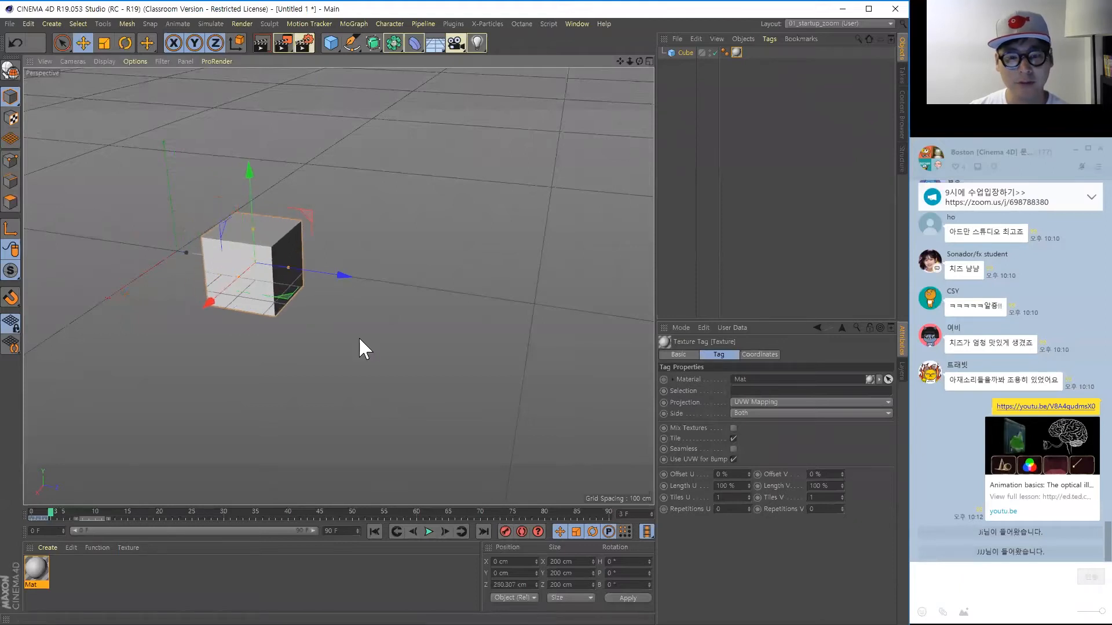
left_click(505, 531)
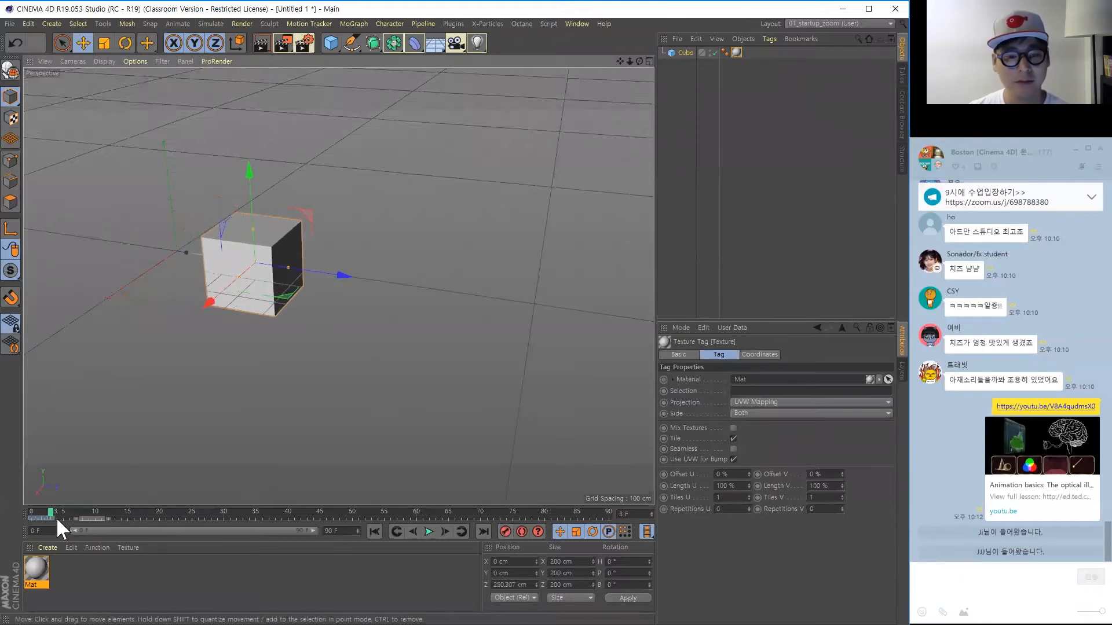
left_click_drag(50, 510, 31, 514)
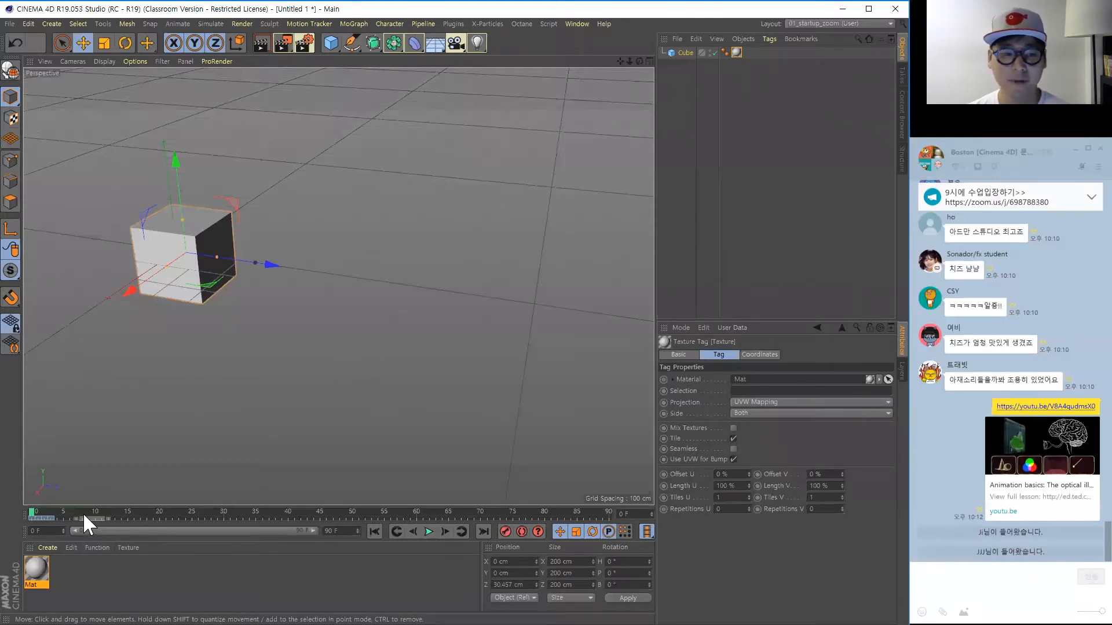
At frame 60, move the cube along Z to about 983 cm and record a keyframe.
left_click(683, 52)
left_click_drag(32, 513, 255, 512)
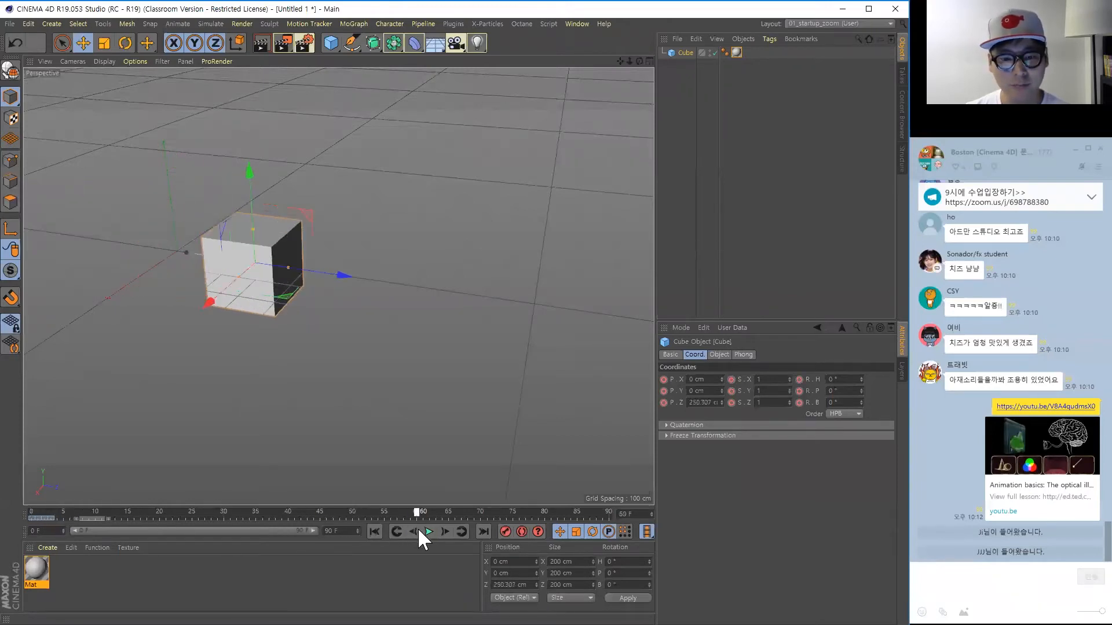
left_click_drag(328, 272, 607, 383)
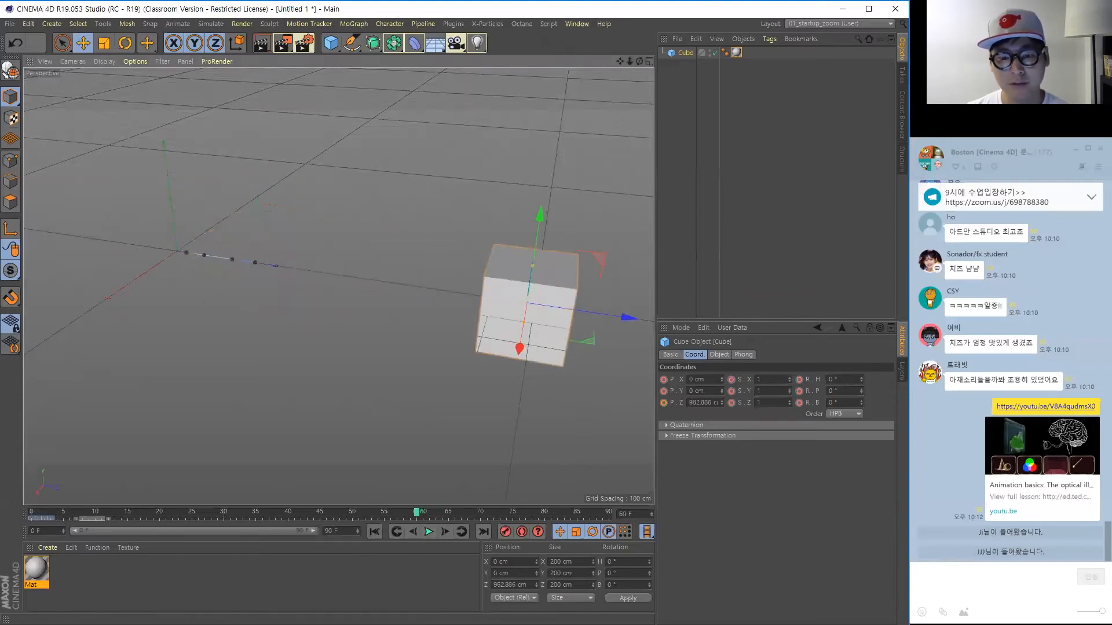
left_click(504, 531)
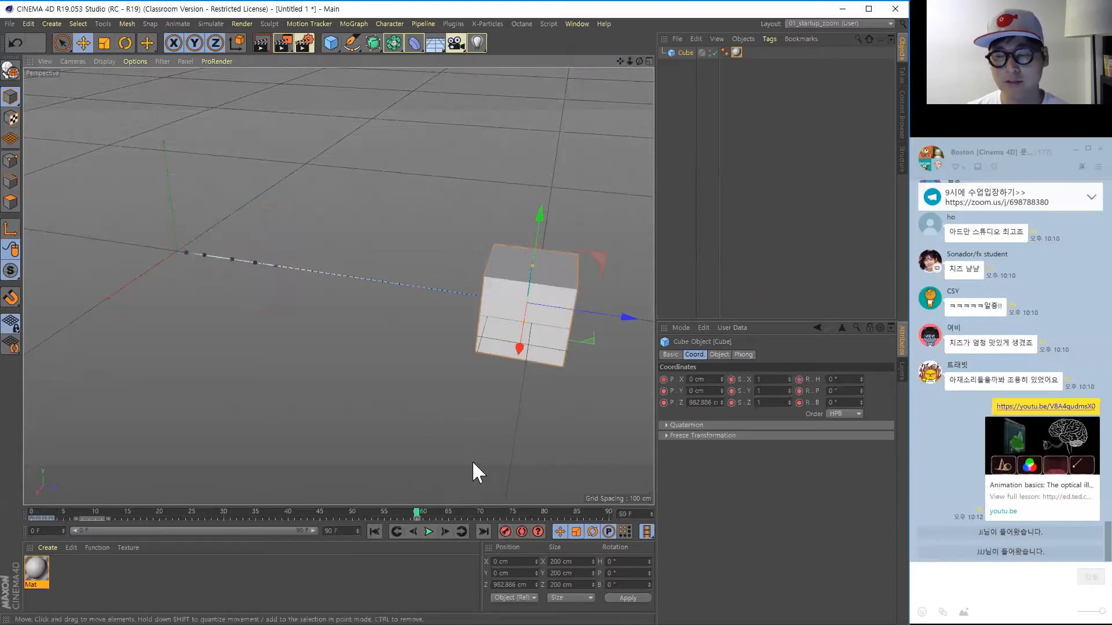
Play the cube animation from the first frame and stop the playback.
left_click(374, 532)
left_click(428, 531)
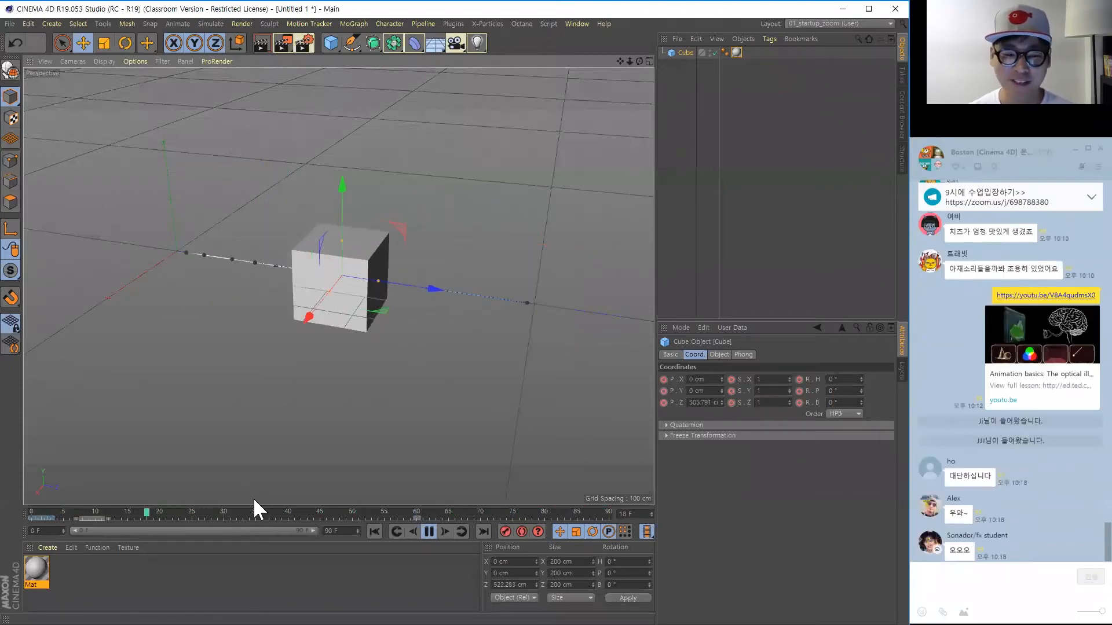
left_click(429, 531)
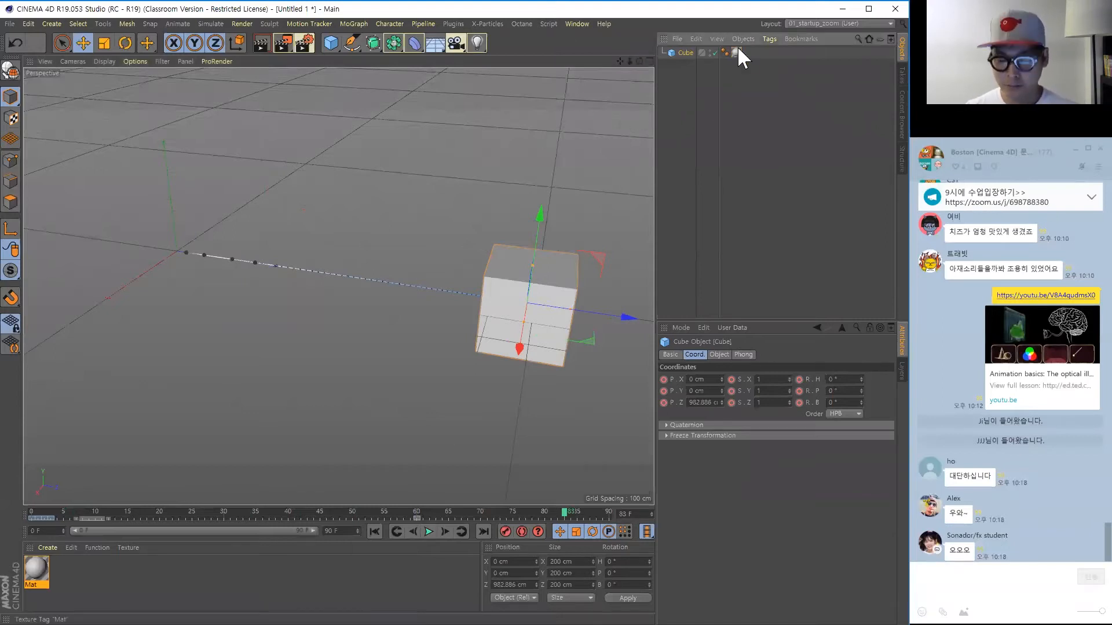
Replace the cube with a new sphere and apply the Mat material to it.
key("Delete")
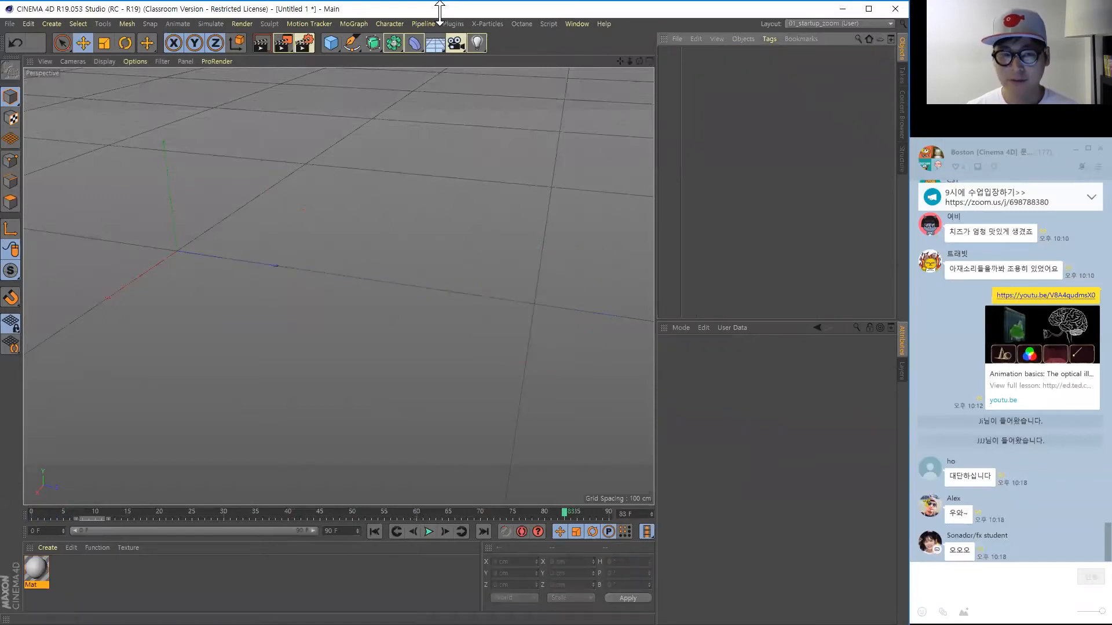
left_click_drag(332, 43, 565, 81)
left_click_drag(34, 572, 168, 252)
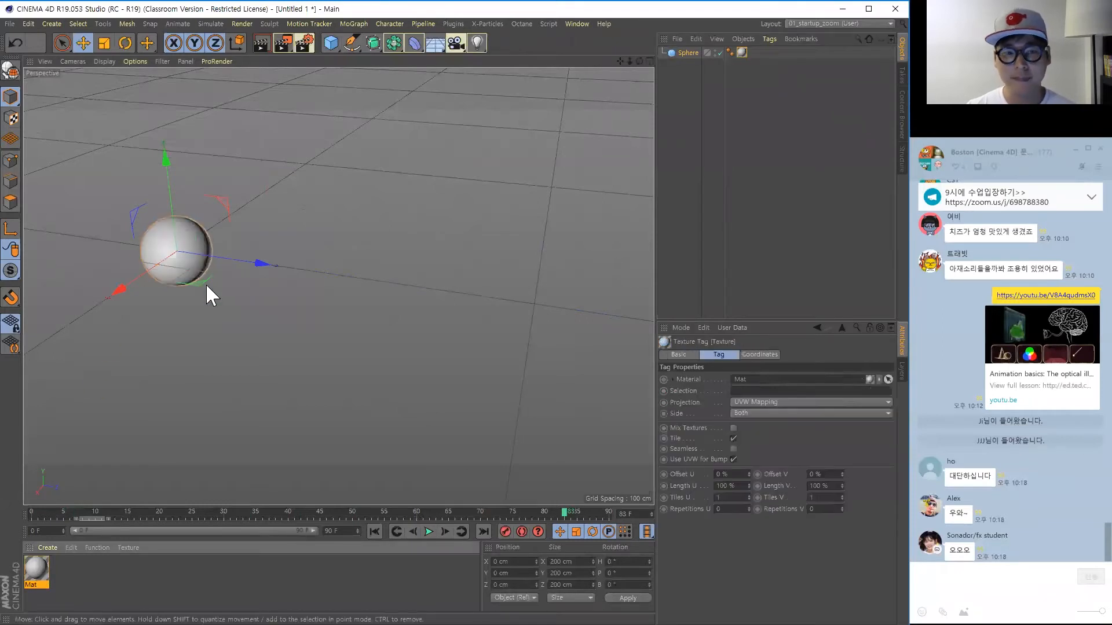
Change the Mat material's color to magenta with hue 296°, saturation 100% and value 89%.
left_click(36, 574)
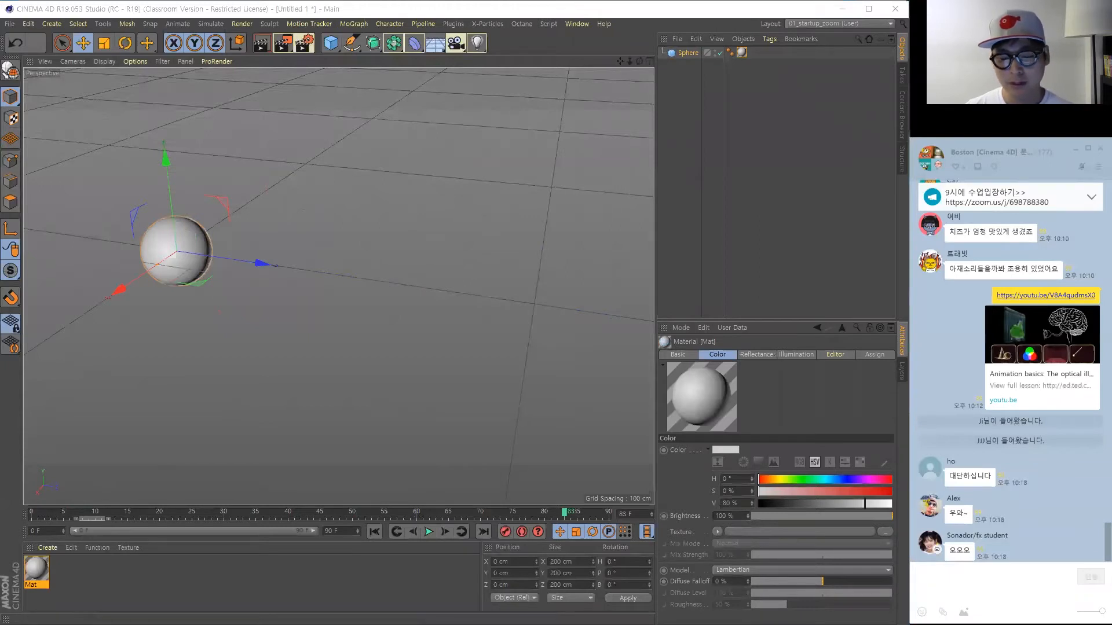
double_click(36, 570)
left_click(471, 172)
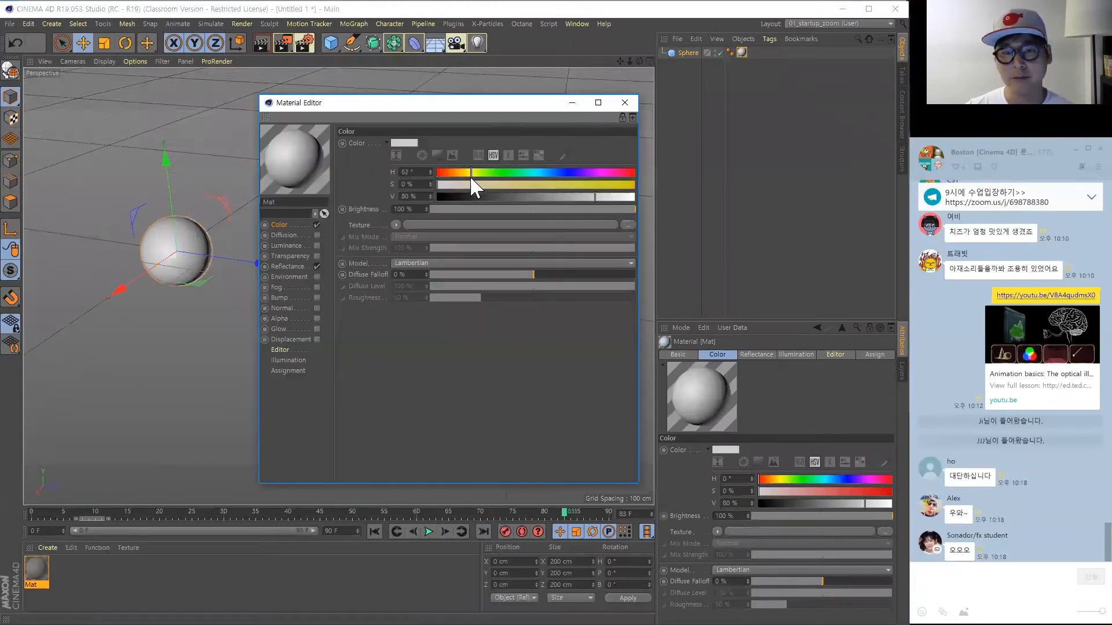
mouse_move(574, 184)
left_mouse_down()
mouse_move(638, 191)
mouse_move(598, 172)
left_mouse_up()
left_click(612, 196)
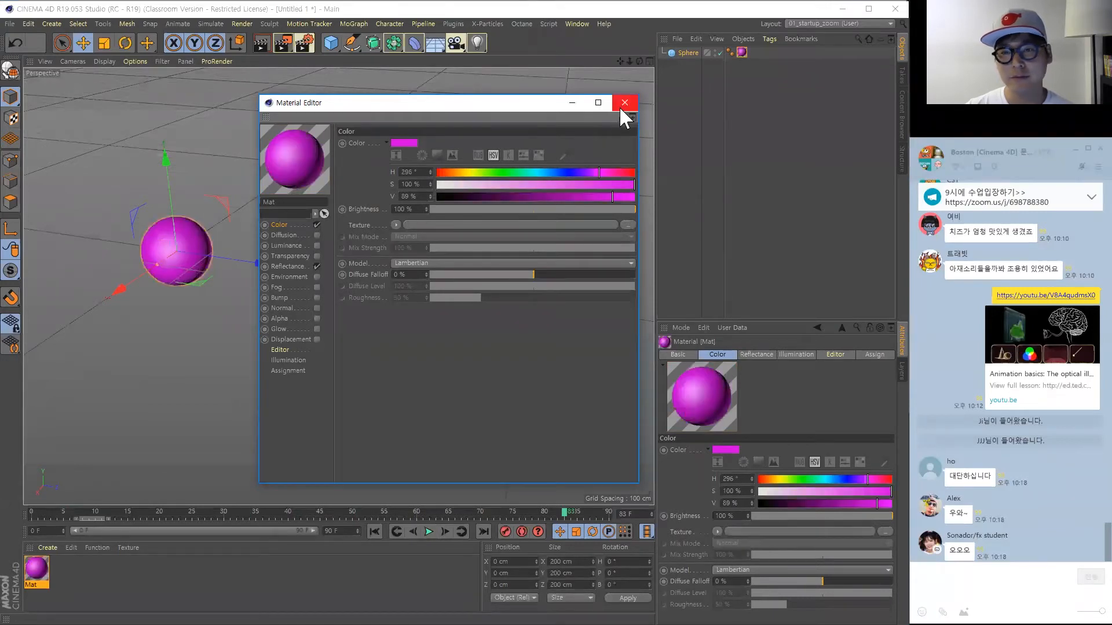
left_click(624, 105)
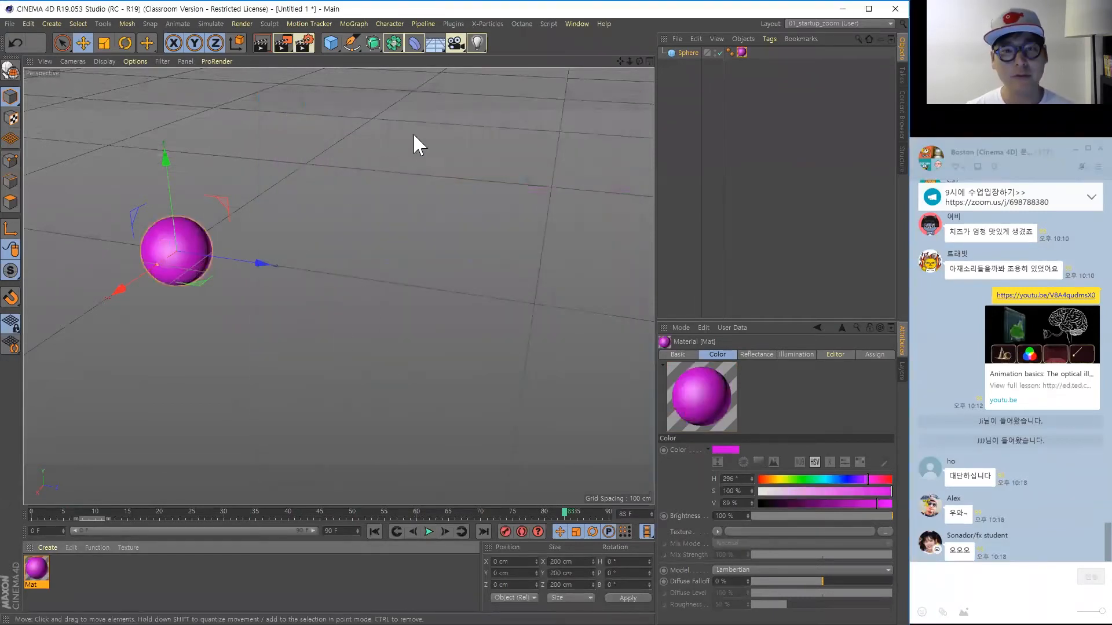
Add a MoGraph Cloner and make the sphere its child.
left_click(353, 23)
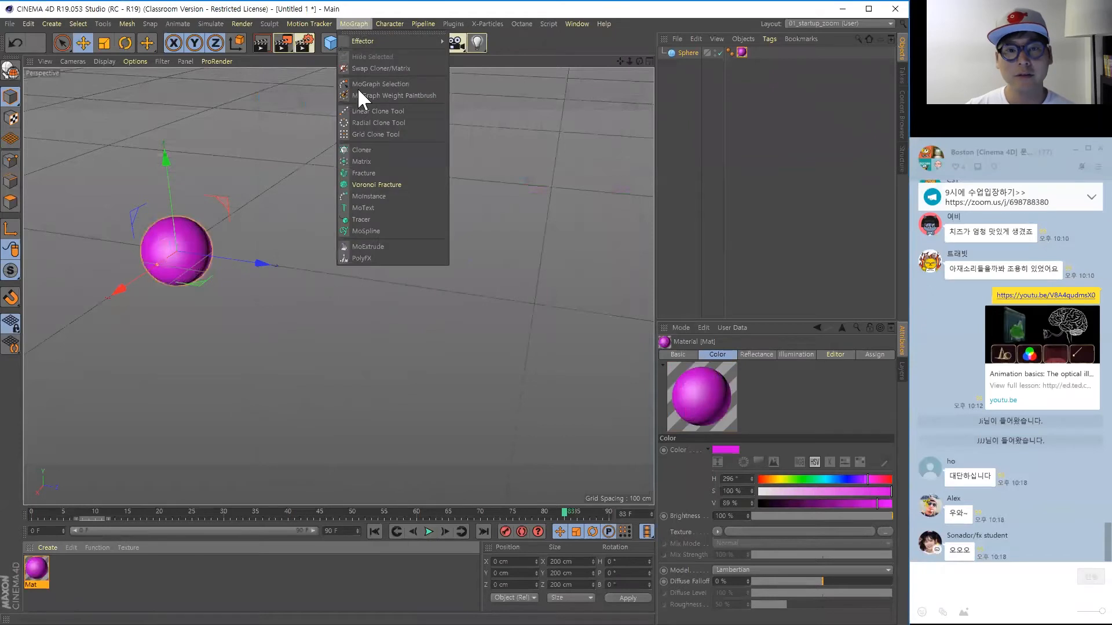
left_click(356, 149)
left_click_drag(680, 64, 687, 55)
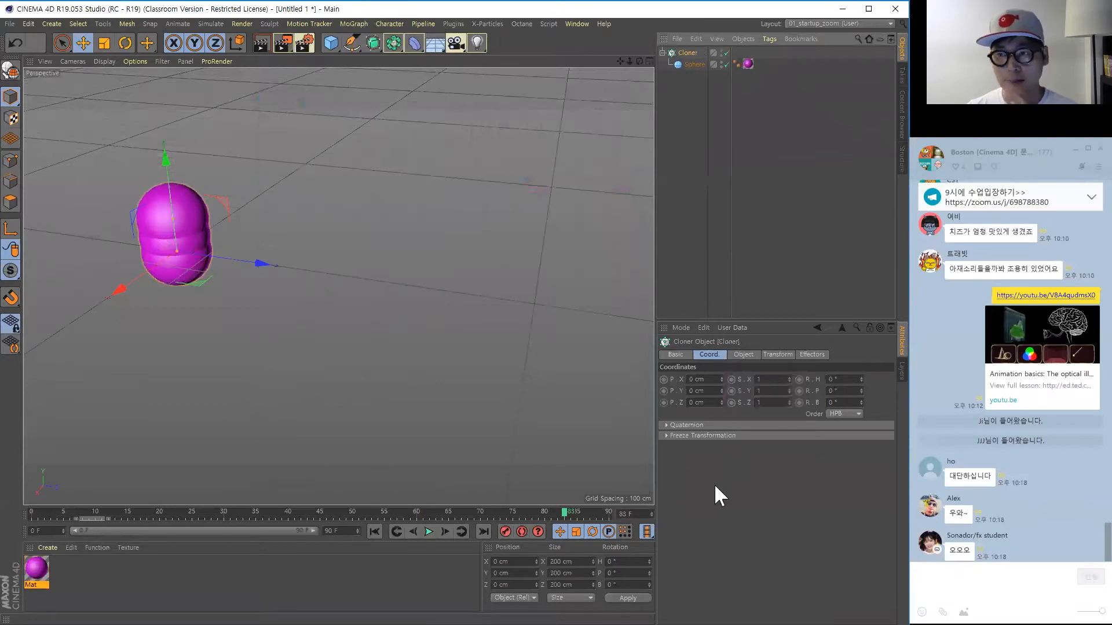
Set the Cloner to Grid Array mode and enlarge the grid to about 378 × 370 × 423 cm.
left_click(743, 355)
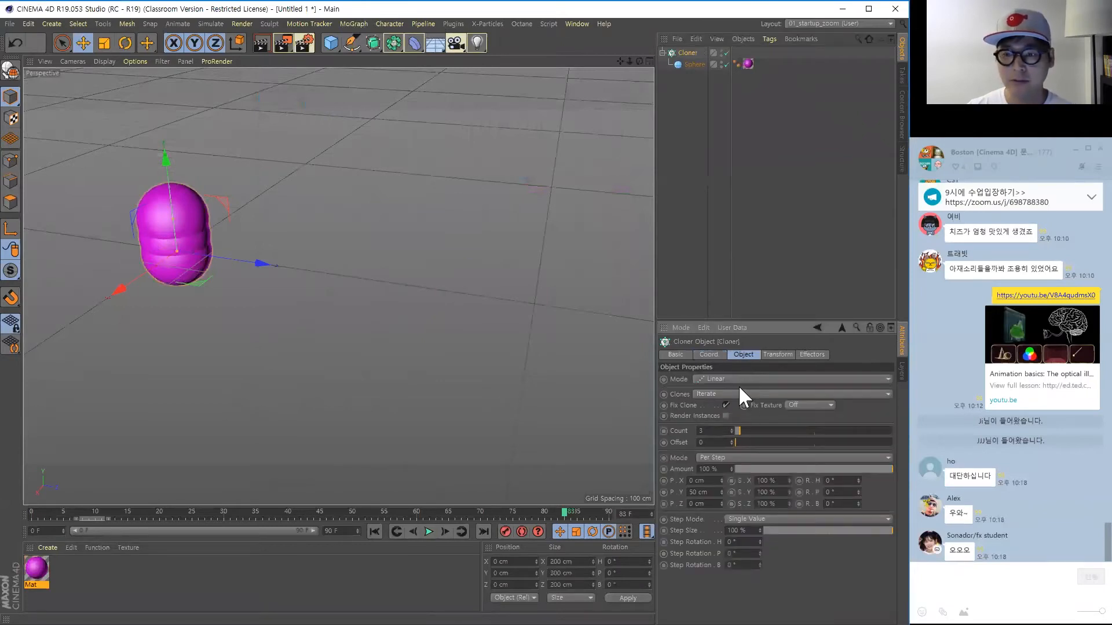
left_click(736, 382)
left_click(721, 425)
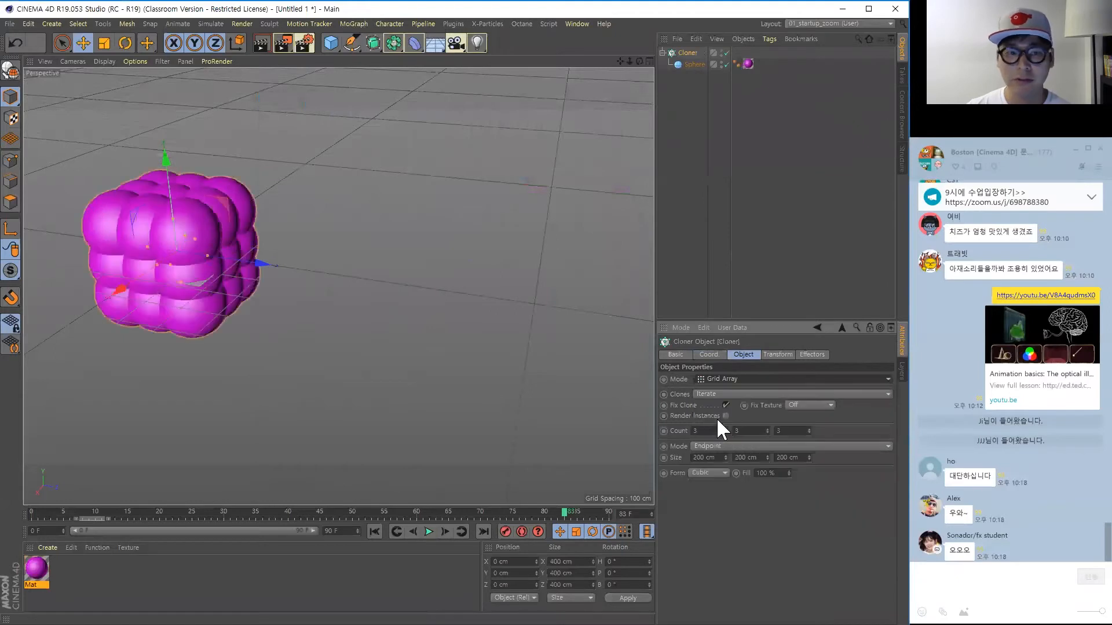
mouse_move(725, 457)
left_mouse_down()
mouse_move(738, 354)
mouse_move(745, 447)
mouse_move(770, 412)
mouse_move(774, 356)
mouse_move(809, 442)
left_mouse_up()
left_click_drag(809, 458, 801, 328)
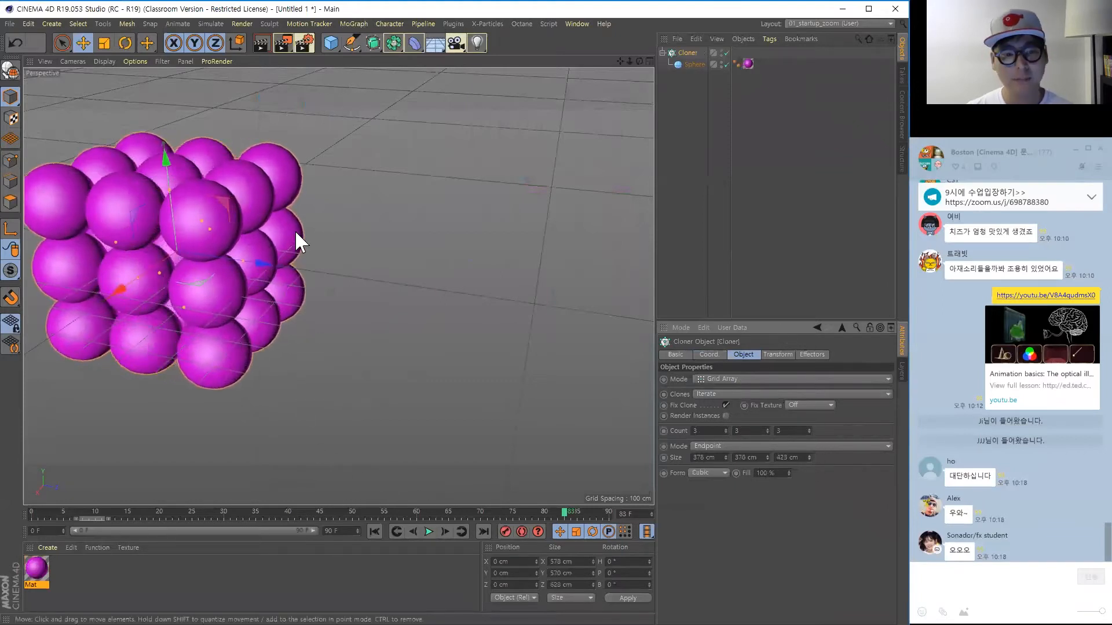
middle_click_drag(335, 329, 474, 331, "alt")
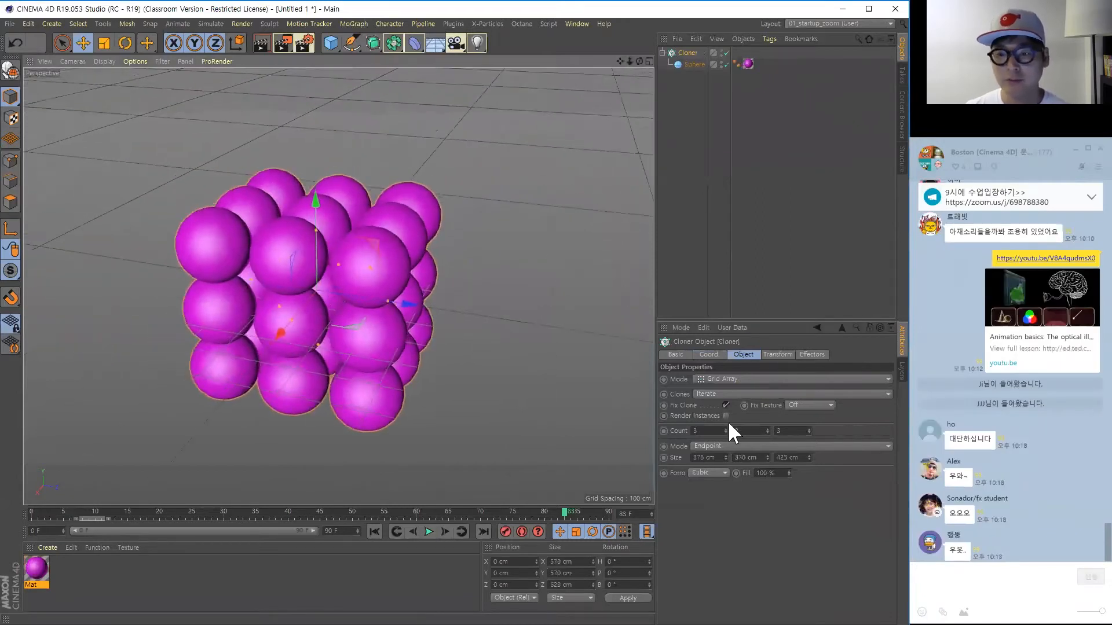
Set the Cloner's grid count to 9 × 3 × 10.
left_click_drag(725, 429, 769, 419)
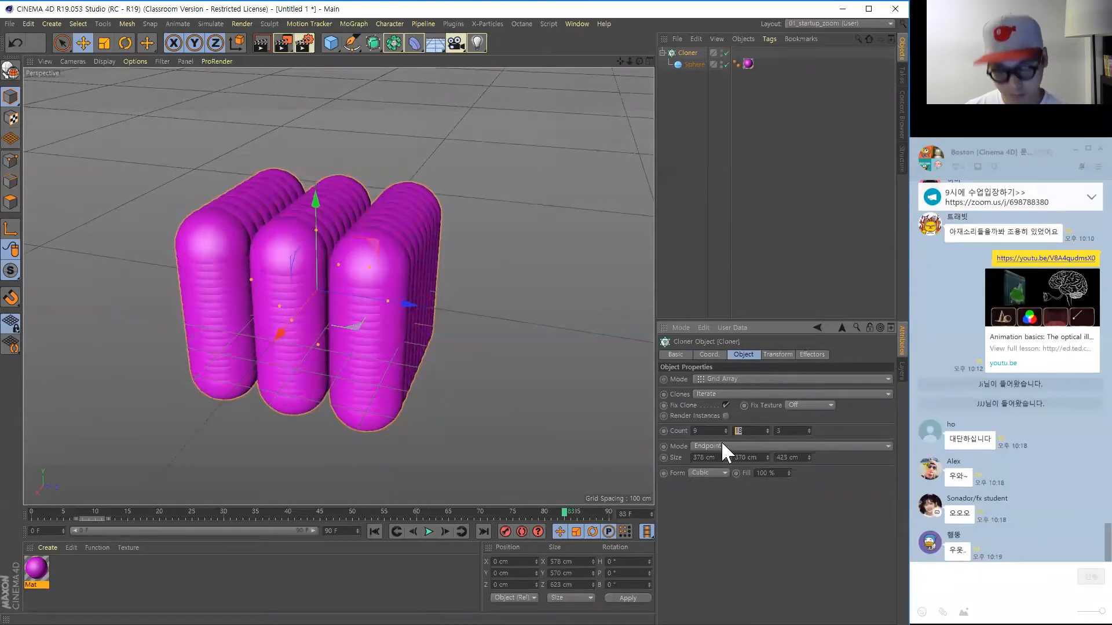
type("3")
key("Return")
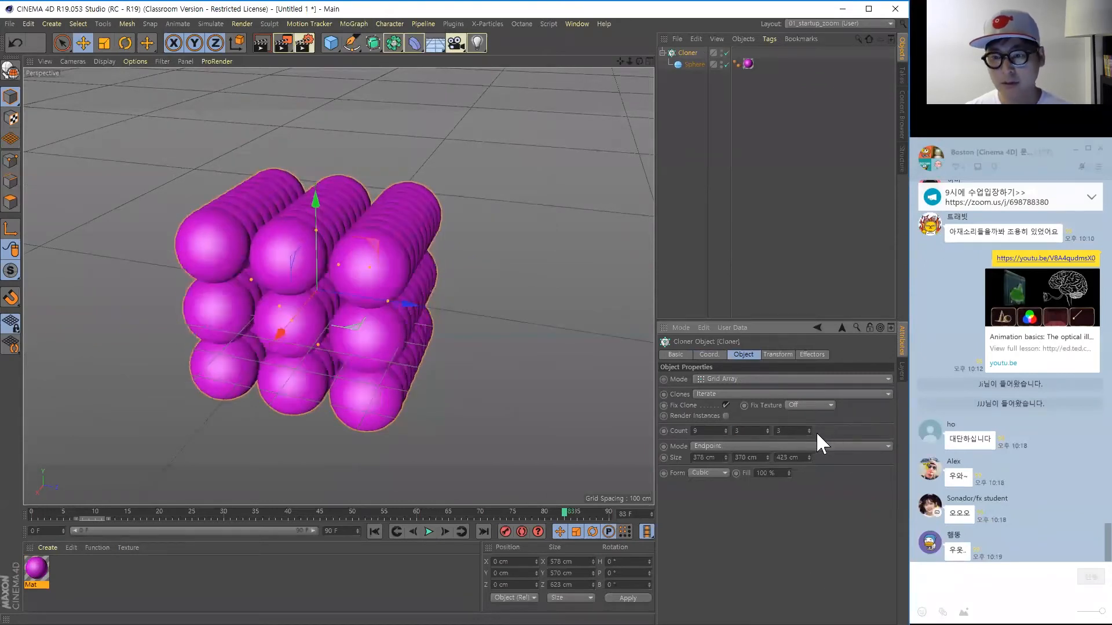
left_click(793, 430)
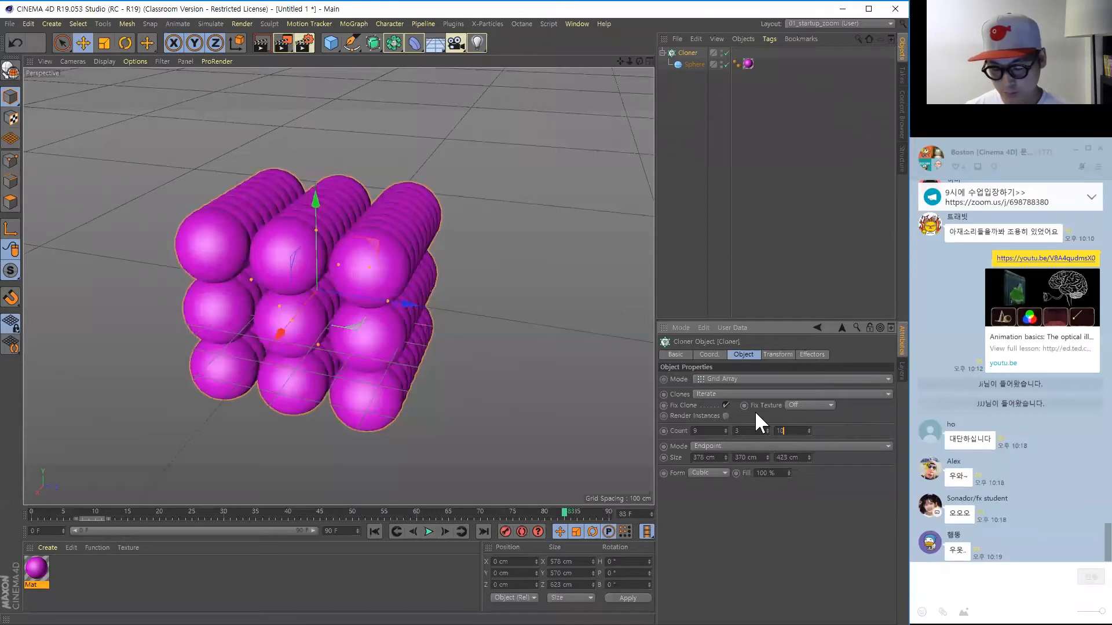
type("10")
key("Return")
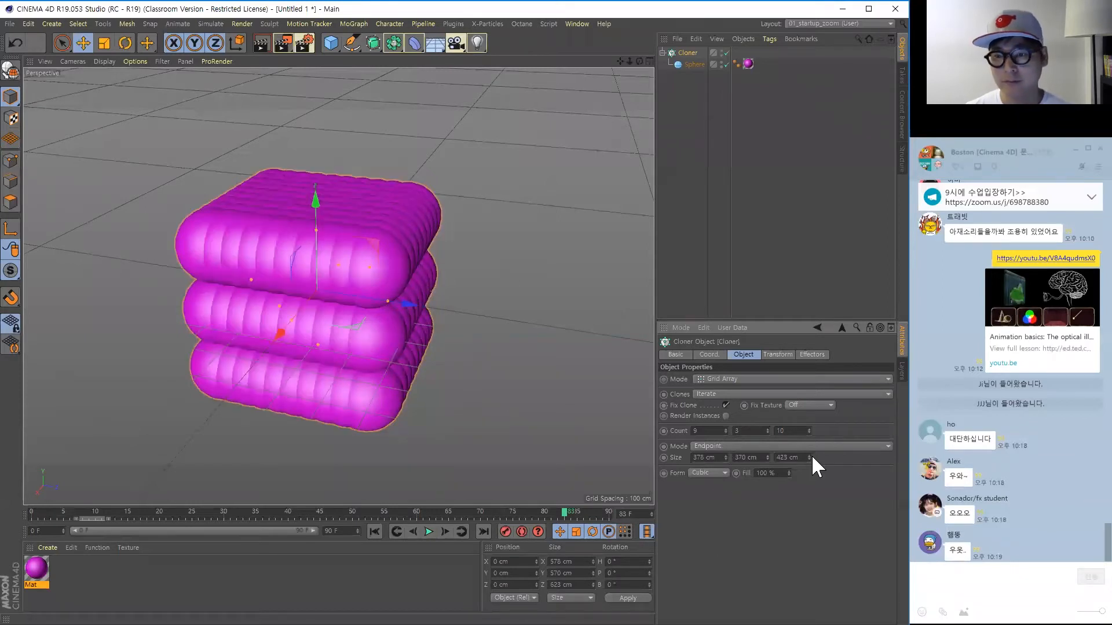
Spread the clones by enlarging the grid size to about 1166 cm in X and 1872 cm in Z.
left_click_drag(809, 456, 424, 232)
left_click_drag(495, 255, 522, 287)
scroll(689, 53, "down", 4)
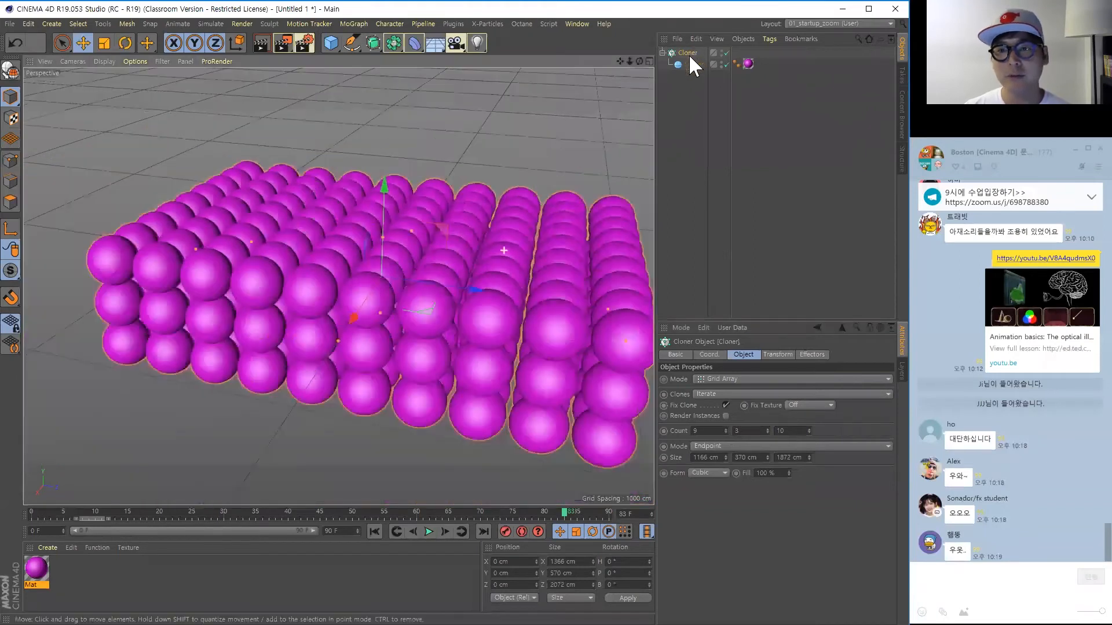
Add a Plain effector to the Cloner and set its falloff shape to Linear.
scroll(348, 24, "down", 6)
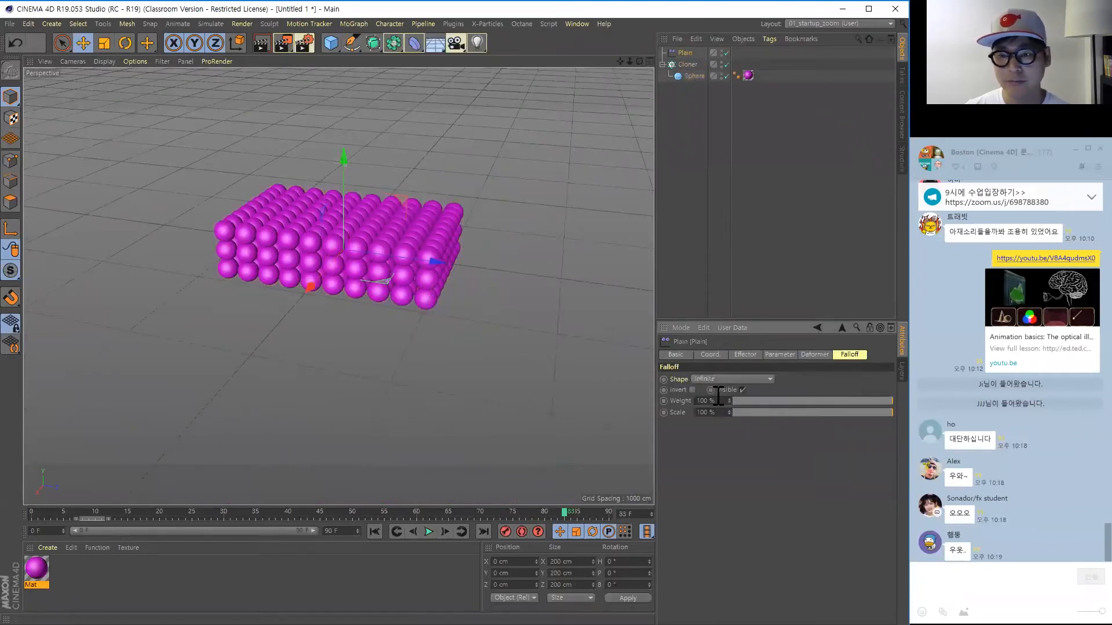
left_click(714, 378)
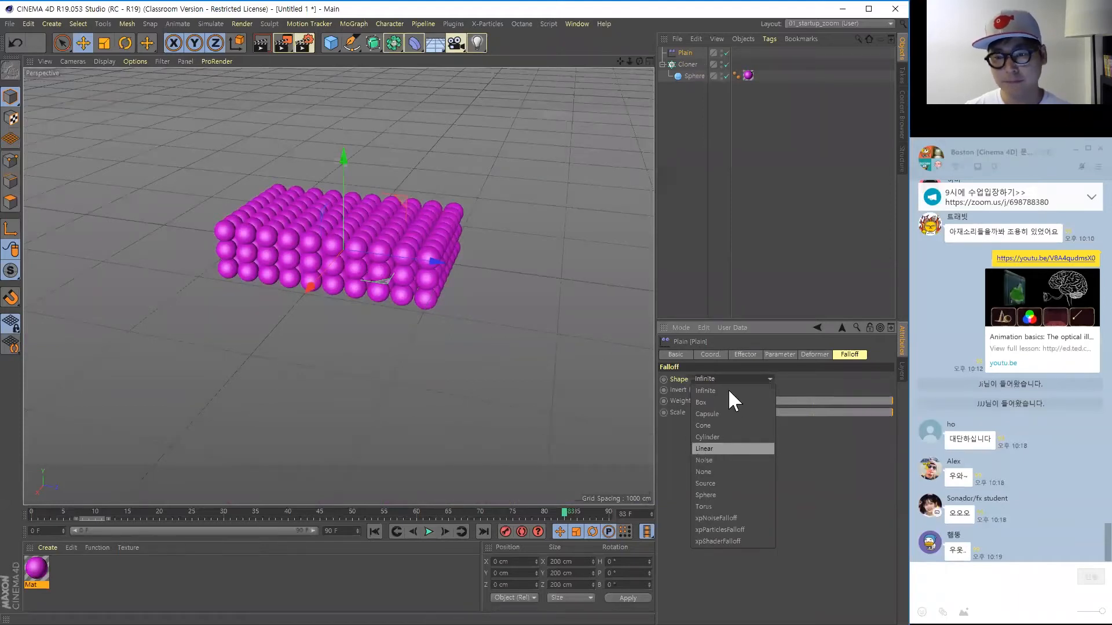
left_click(728, 449)
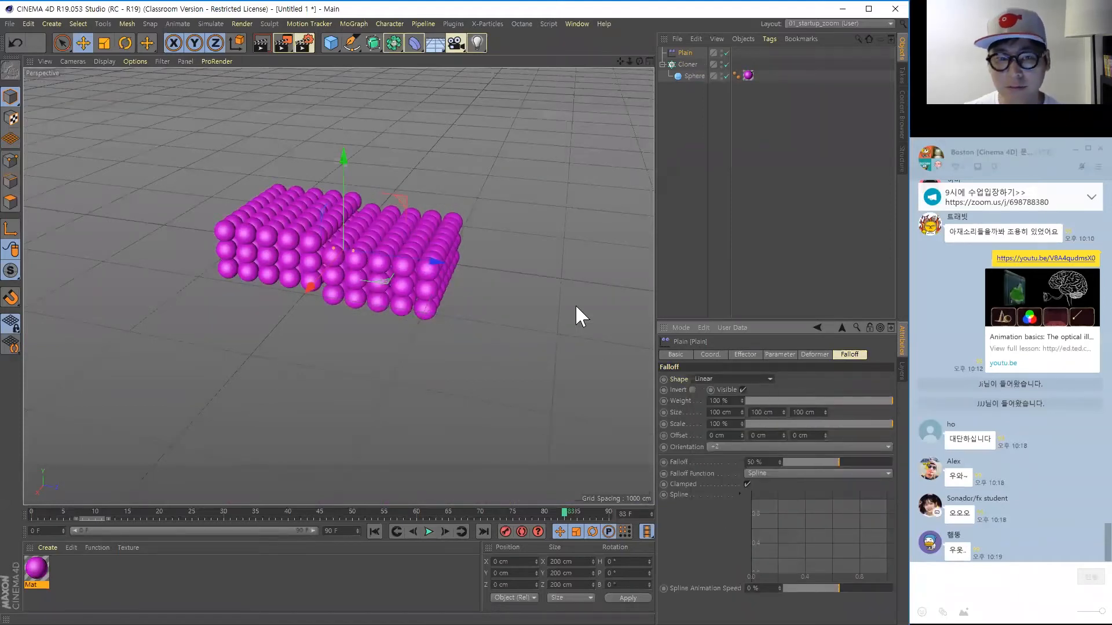
Widen the Plain effector's falloff to about 703 cm along Z and move the effector to about -766 cm along Z.
left_click_drag(430, 261, 596, 288)
left_click_drag(513, 276, 365, 258)
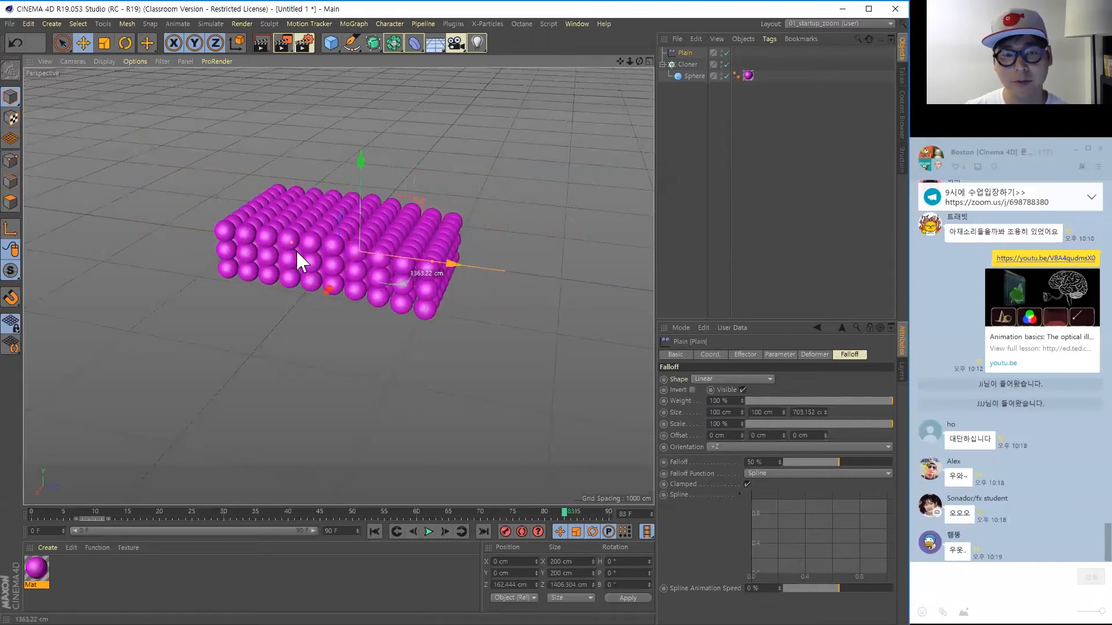
mouse_move(302, 278)
left_mouse_down()
mouse_move(268, 281)
mouse_move(305, 288)
left_mouse_up()
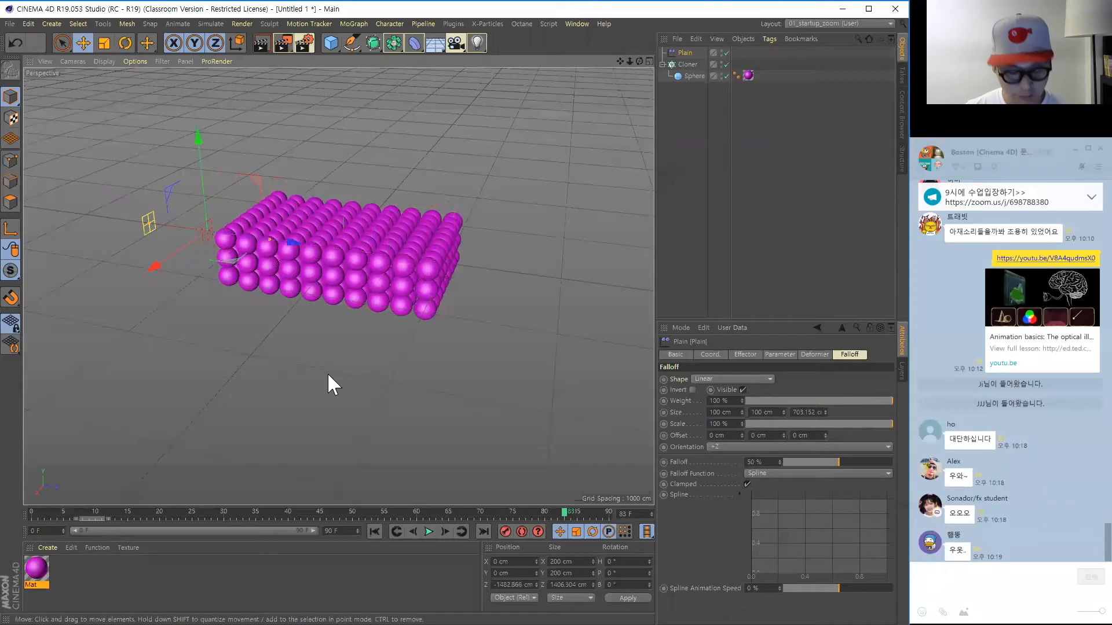
left_click_drag(331, 366, 515, 209, "alt")
left_click_drag(336, 224, 315, 248)
left_click_drag(335, 365, 315, 289, "alt")
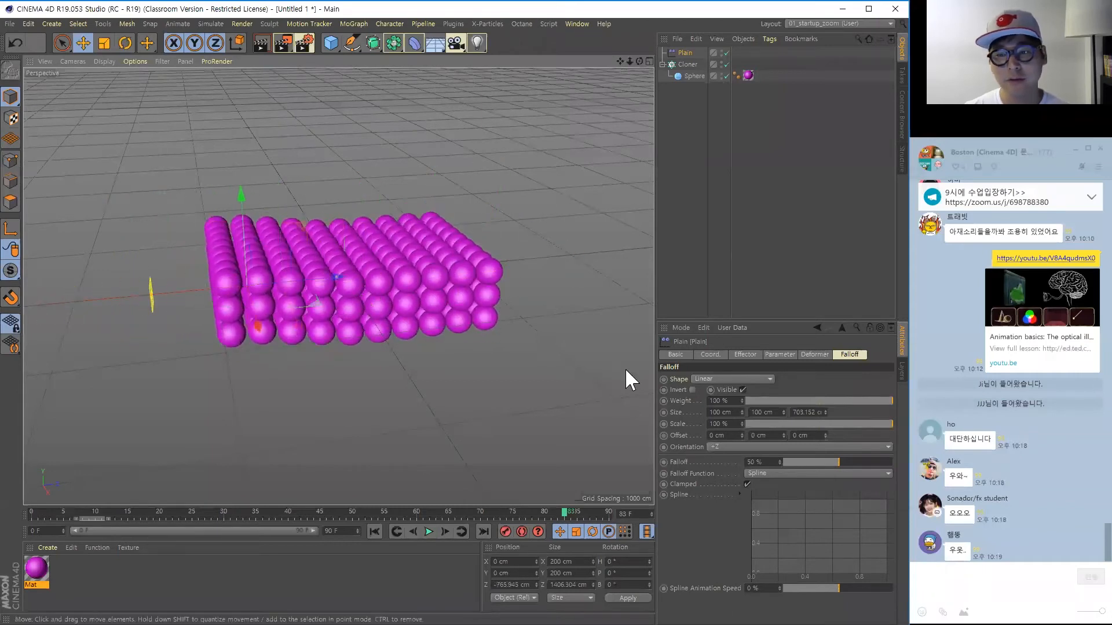
Set the Plain effector's Y position parameter to 500 cm.
left_click(753, 354)
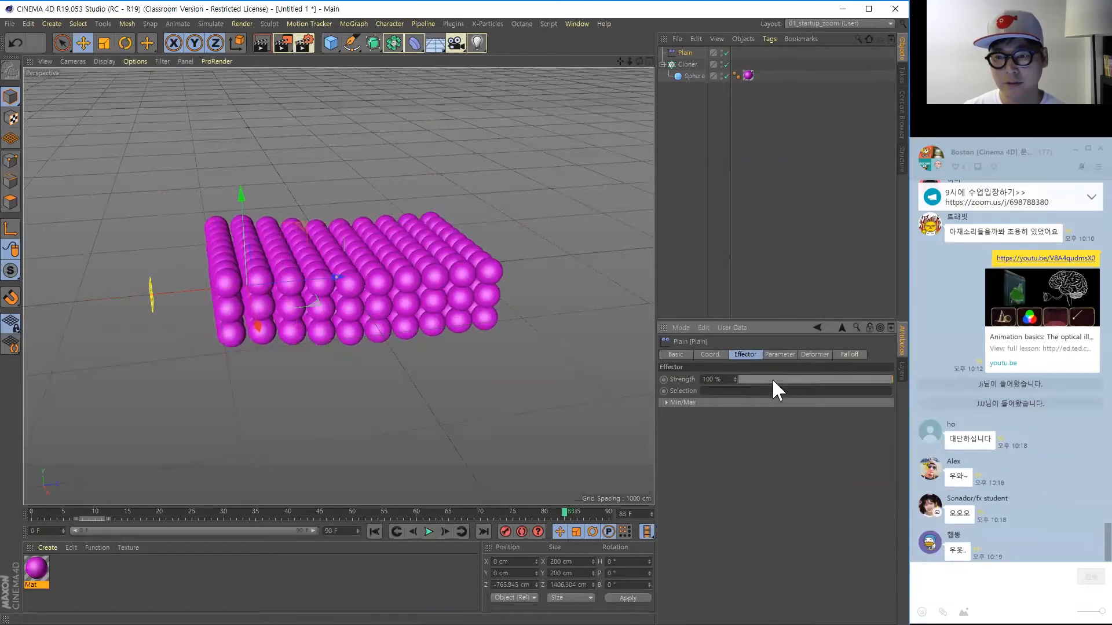
left_click(779, 354)
double_click(711, 423)
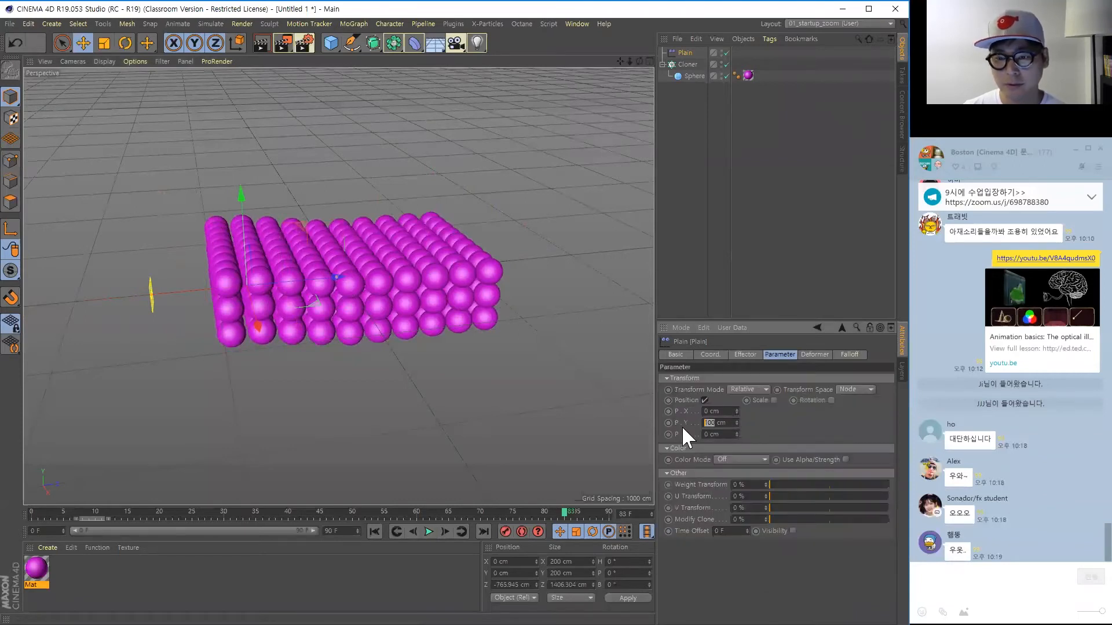
type("500")
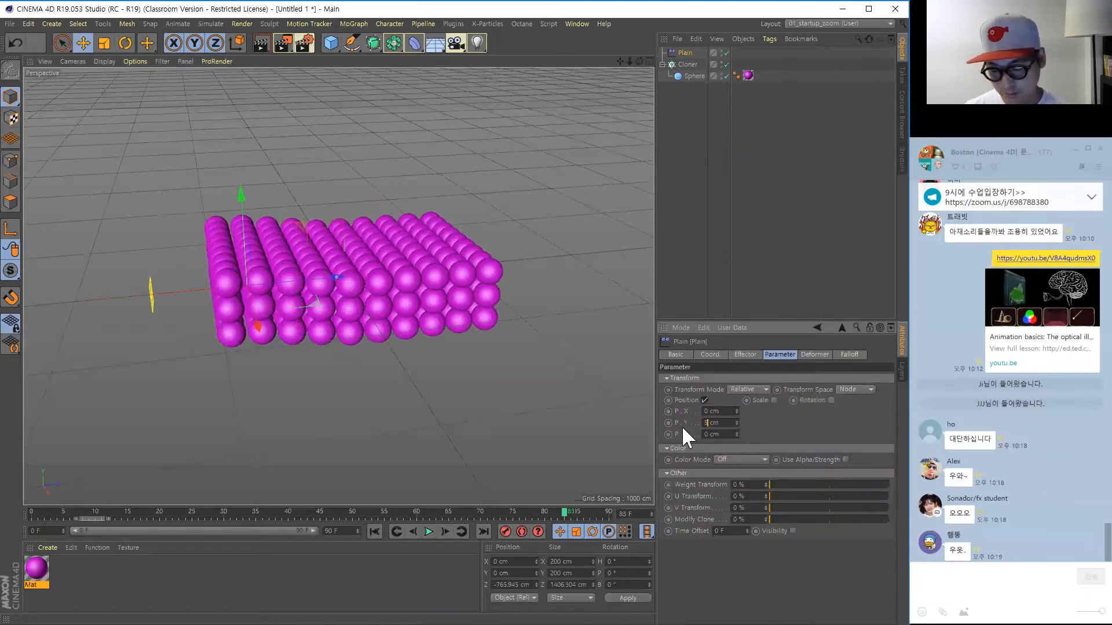
key("Return")
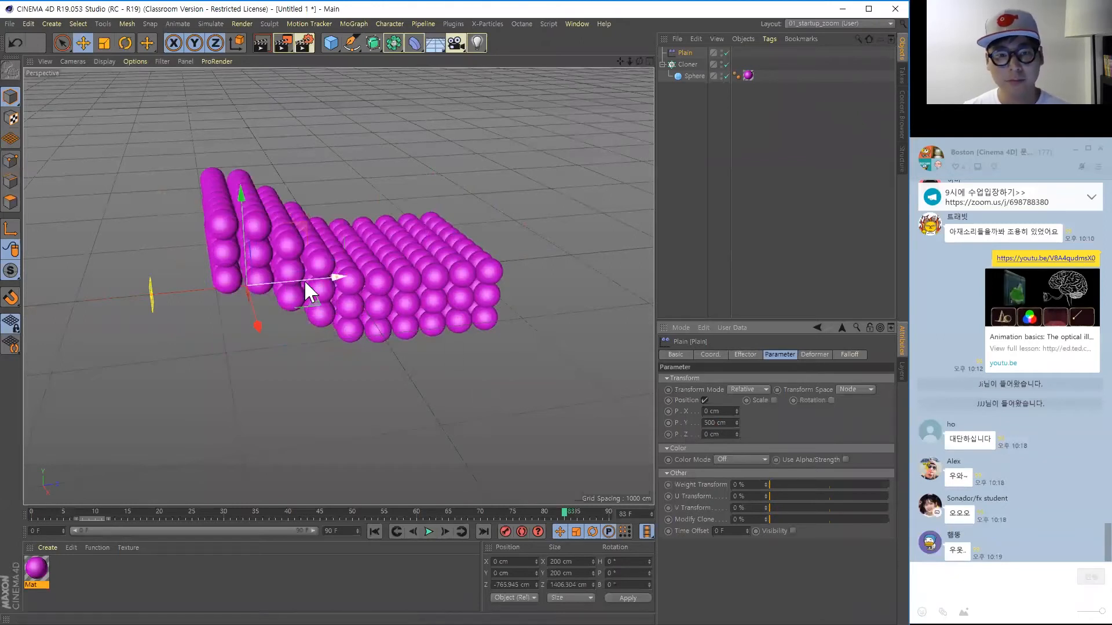
Keyframe the Plain effector at about -1550 cm in Z at frame 0 and about 1387 cm in Z at frame 39.
mouse_move(315, 273)
left_mouse_down()
mouse_move(188, 322)
mouse_move(488, 264)
mouse_move(686, 261)
mouse_move(391, 272)
mouse_move(418, 287)
mouse_move(423, 268)
mouse_move(214, 336)
left_mouse_up()
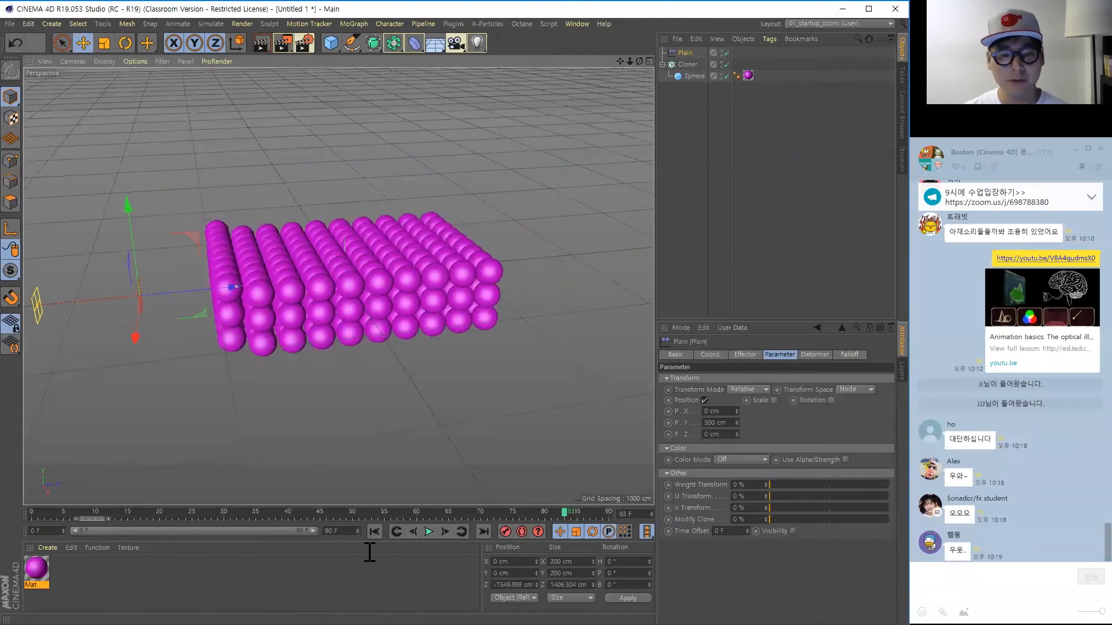
left_click(35, 511)
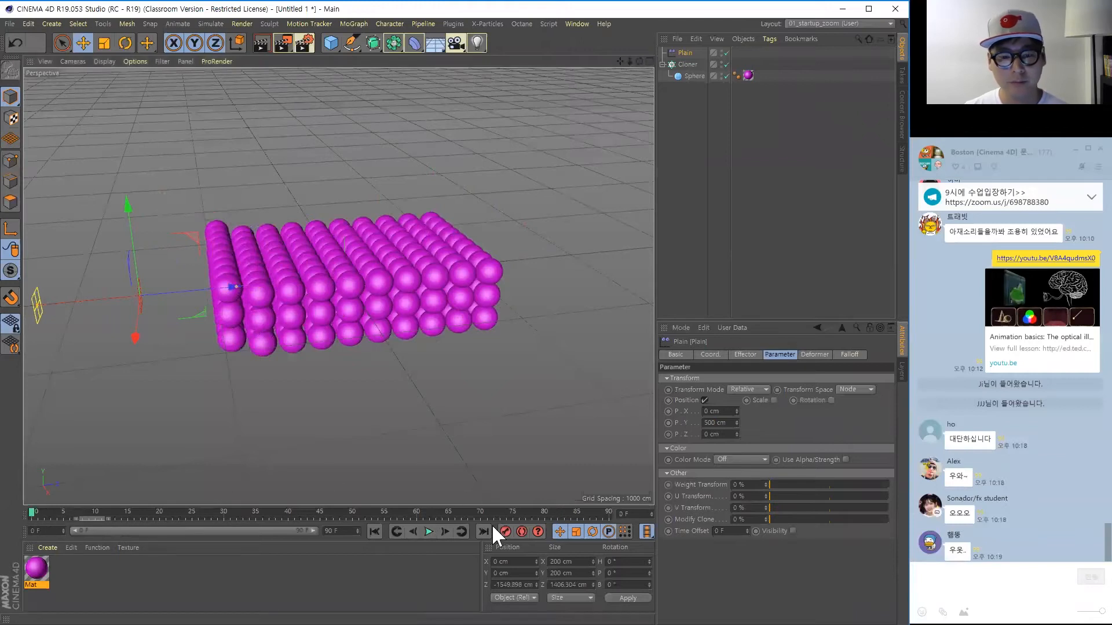
left_click(282, 511)
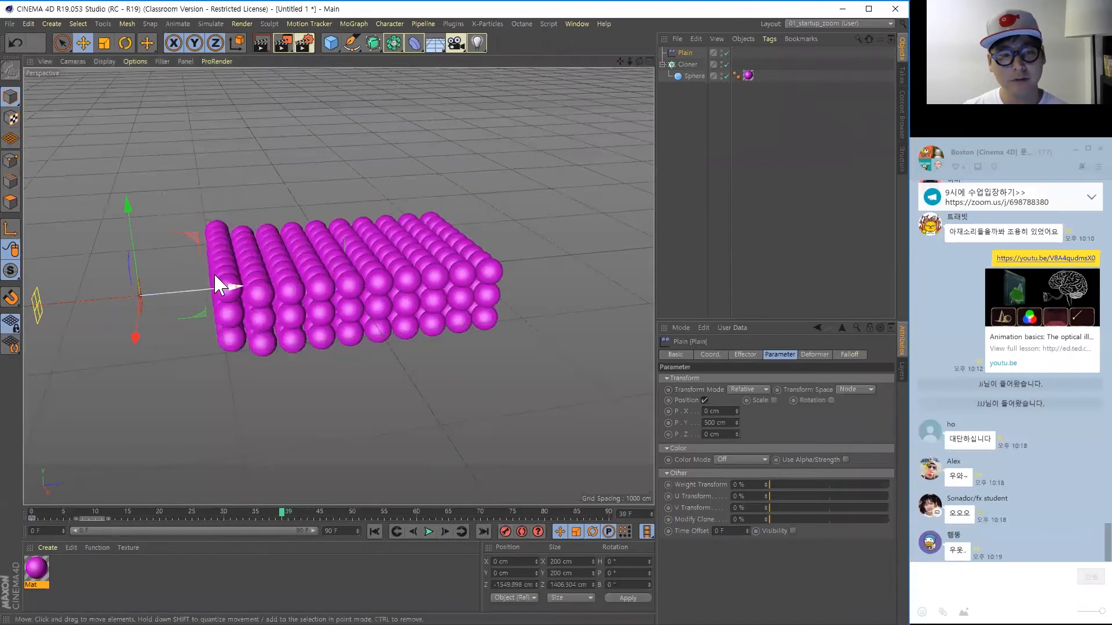
left_click_drag(227, 286, 645, 290)
left_click(503, 531)
Play the effector animation from the start and examine the moving clones from several angles.
left_click(374, 532)
left_click(429, 532)
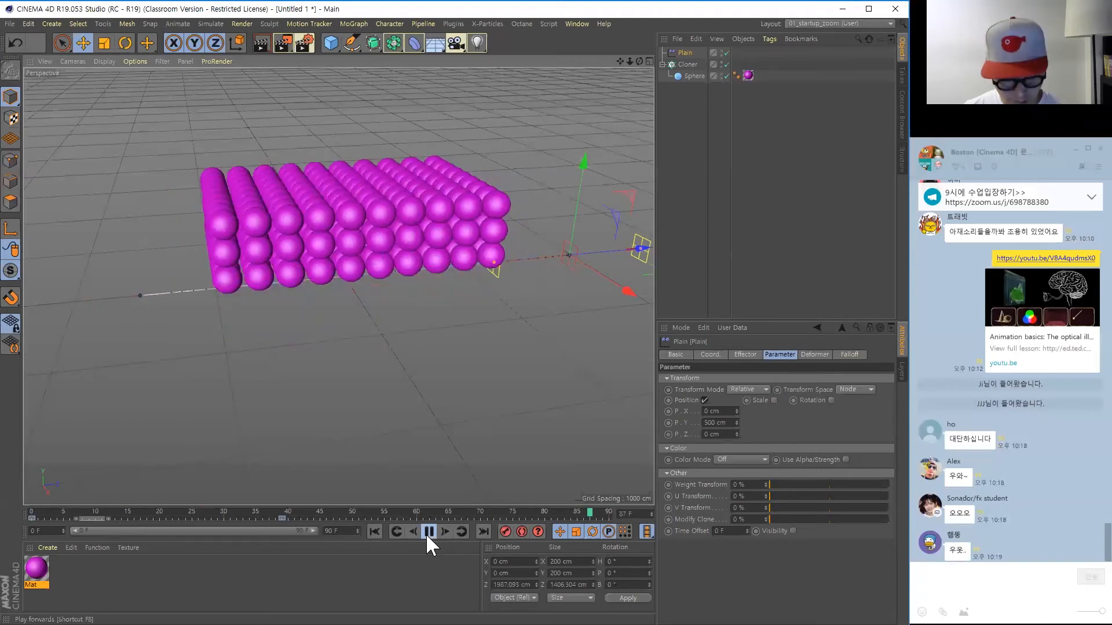
left_click(428, 531)
left_click_drag(390, 307, 407, 278, "alt")
left_click_drag(407, 336, 386, 285, "alt")
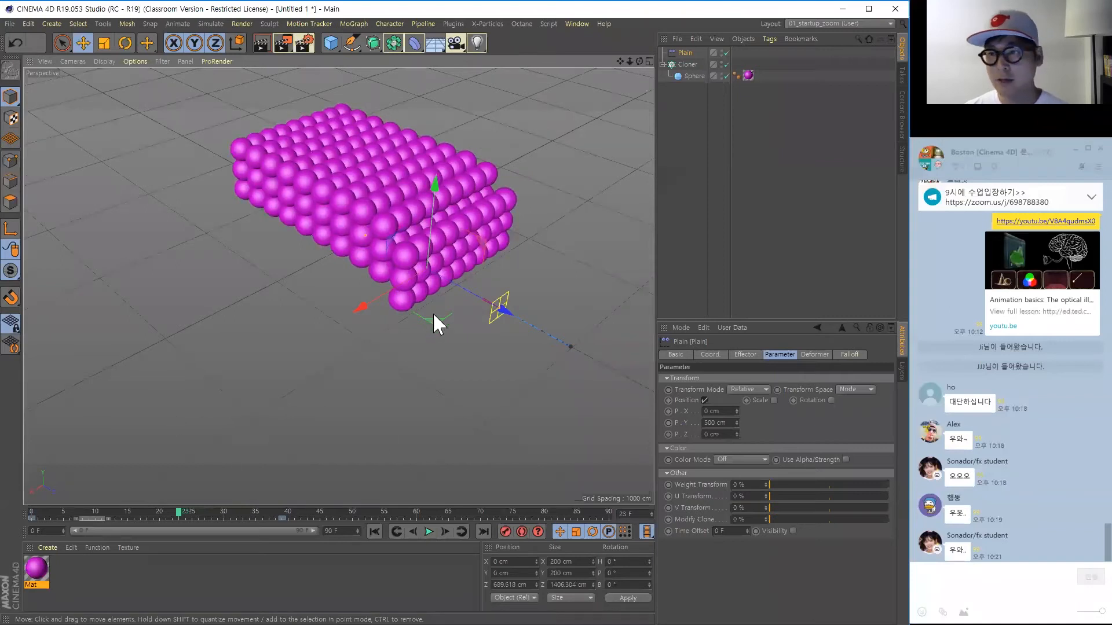
right_click_drag(459, 375, 522, 216, "alt")
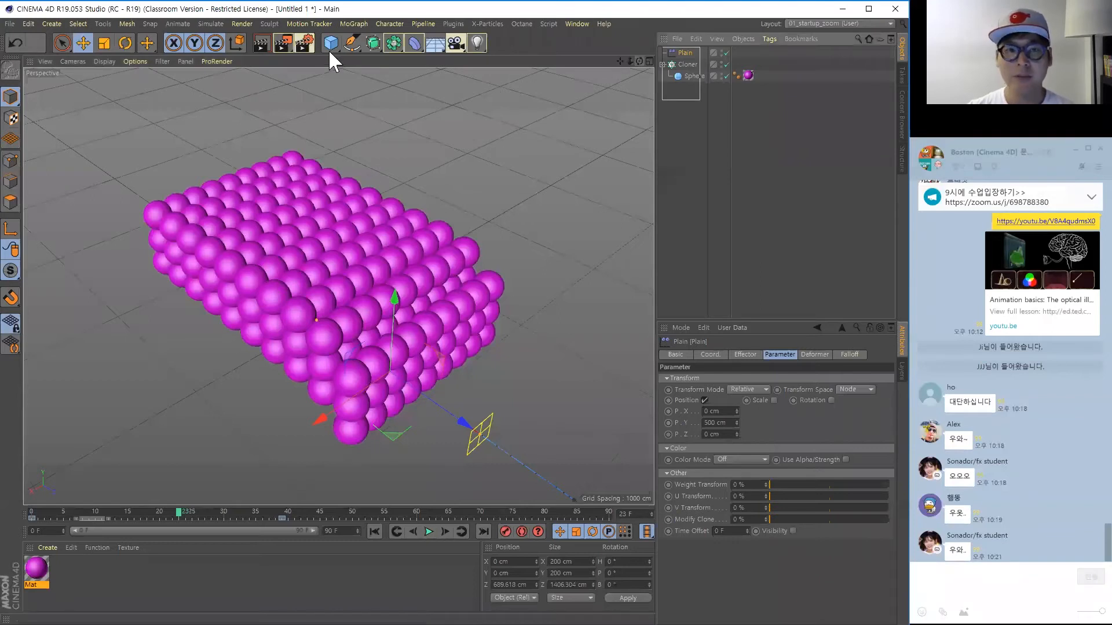
Delete all objects from the scene and add a cube primitive.
key("ctrl+a")
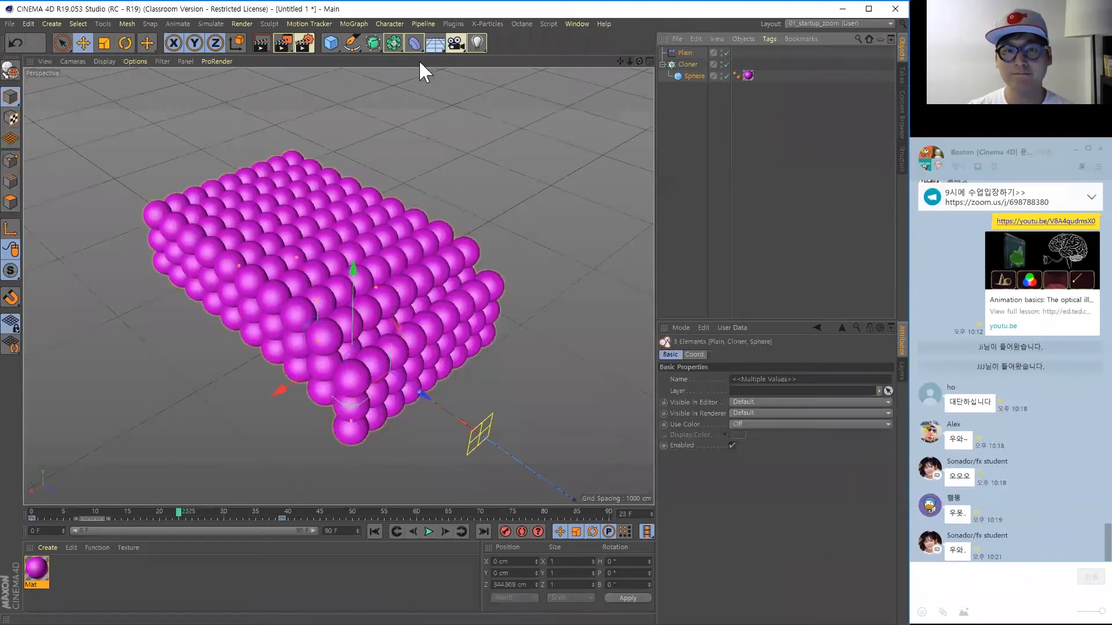
key("Delete")
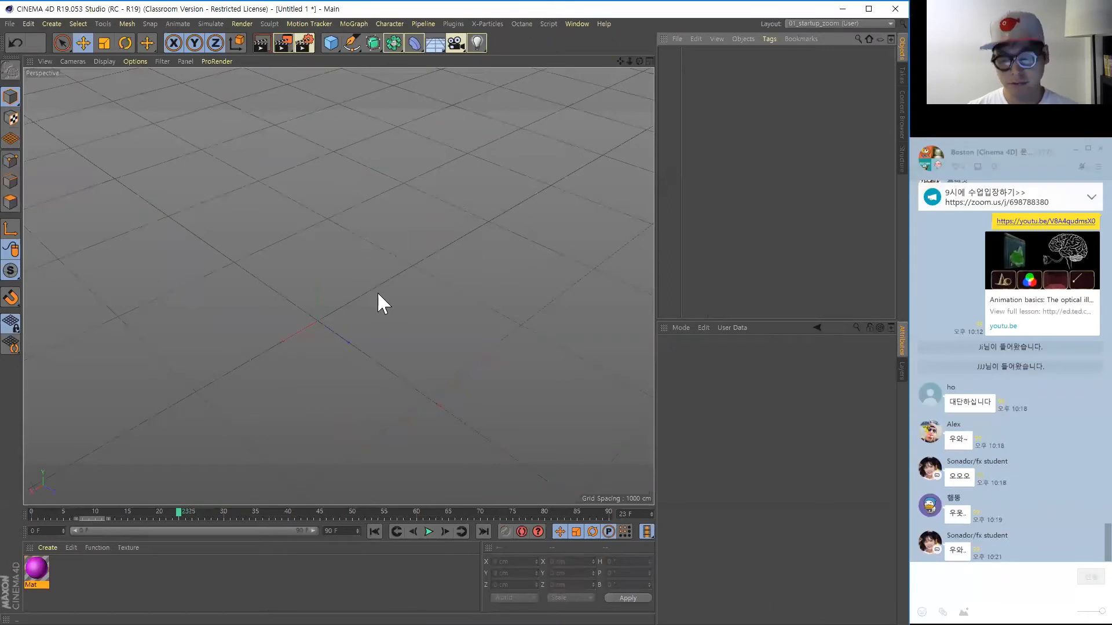
left_click(318, 343)
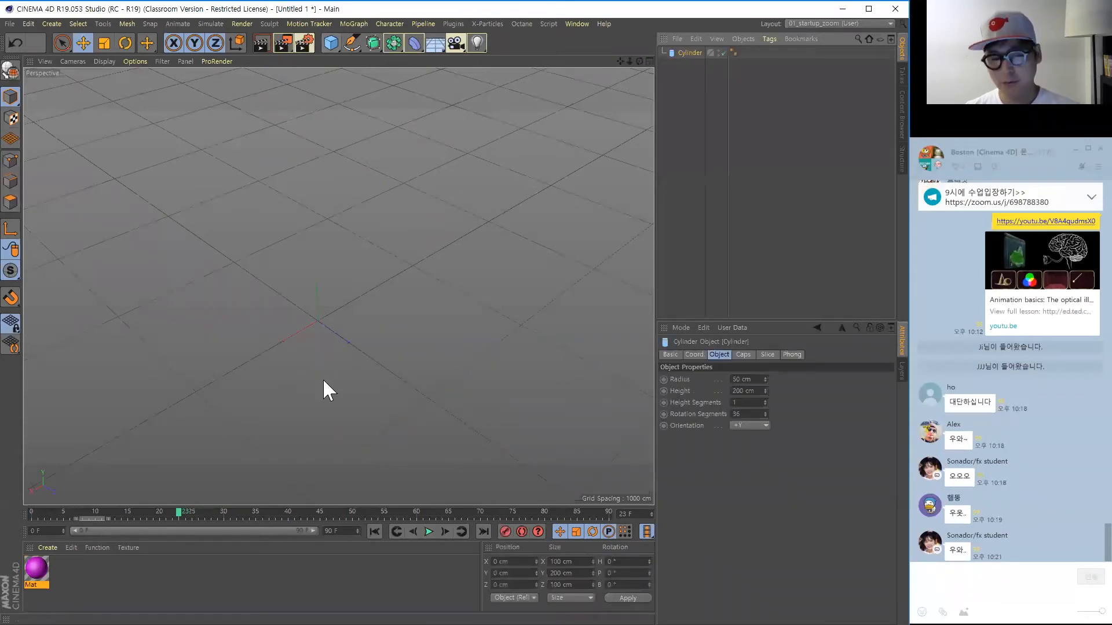
key("Delete")
left_click(325, 43)
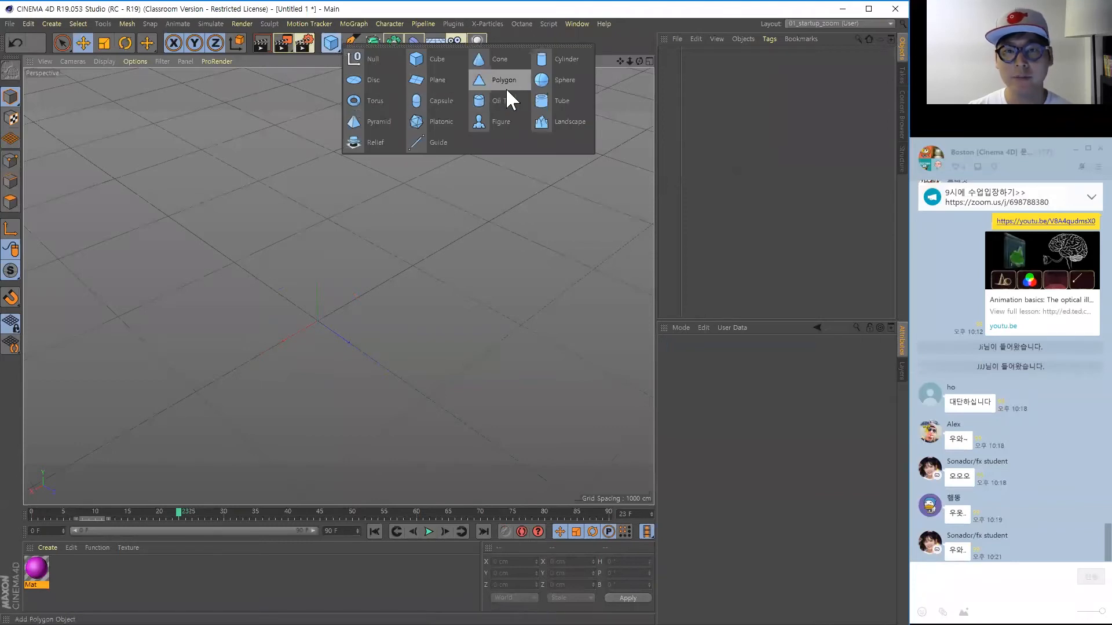
left_click(416, 61)
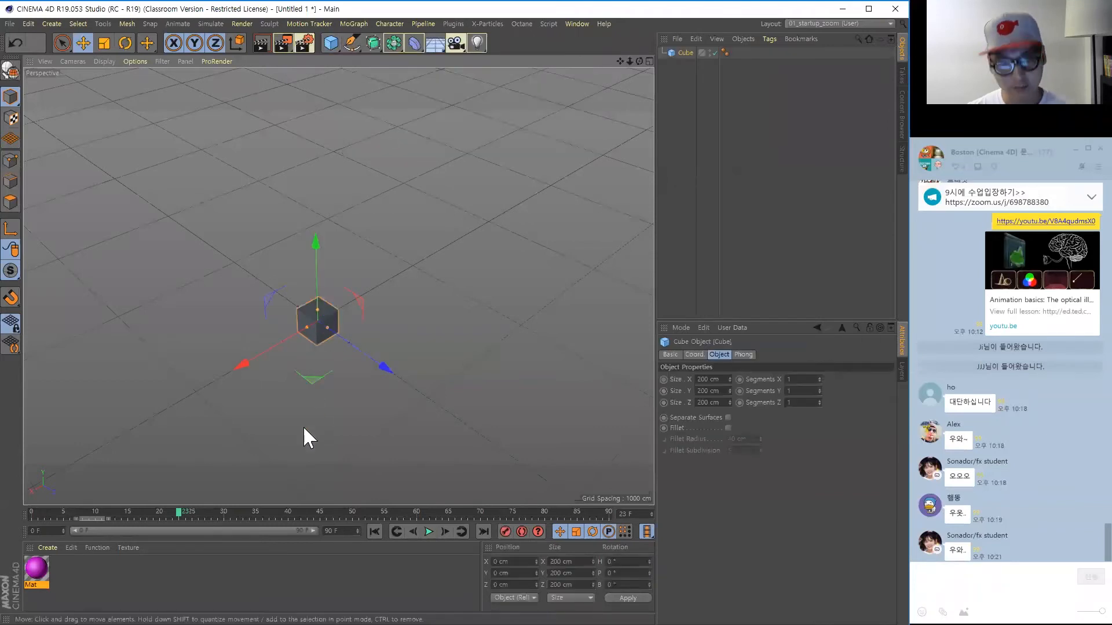
Stretch the cube to about 575 cm in Y and divide it into 10 segments along Y.
left_click_drag(339, 298, 390, 284, "alt")
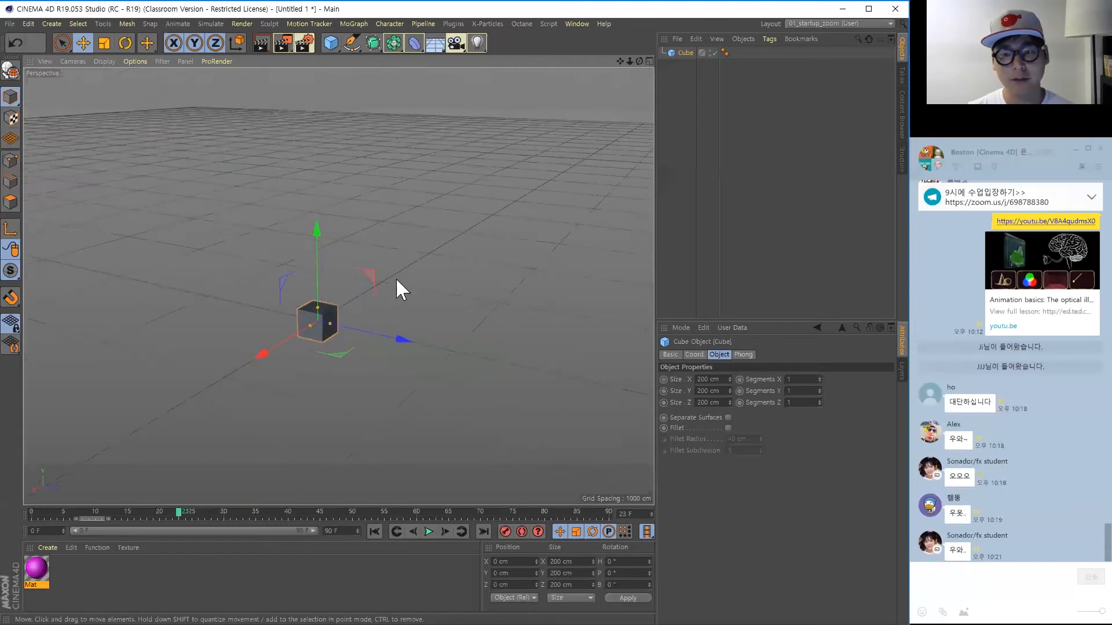
scroll(301, 260, "up", 4)
middle_click_drag(300, 260, 318, 189, "alt")
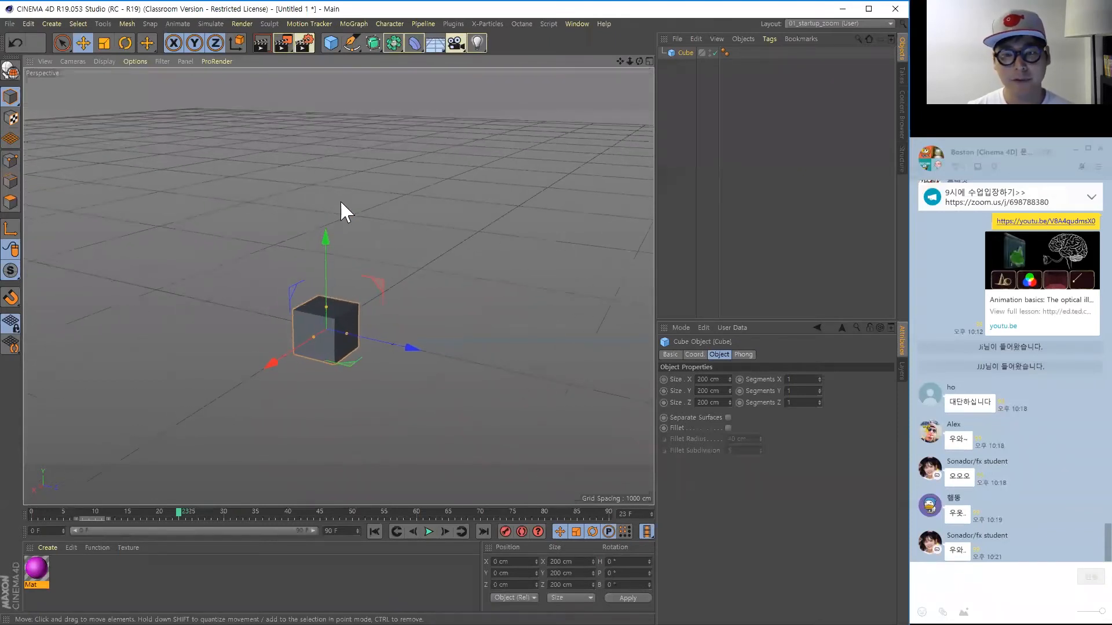
scroll(397, 277, "up", 4)
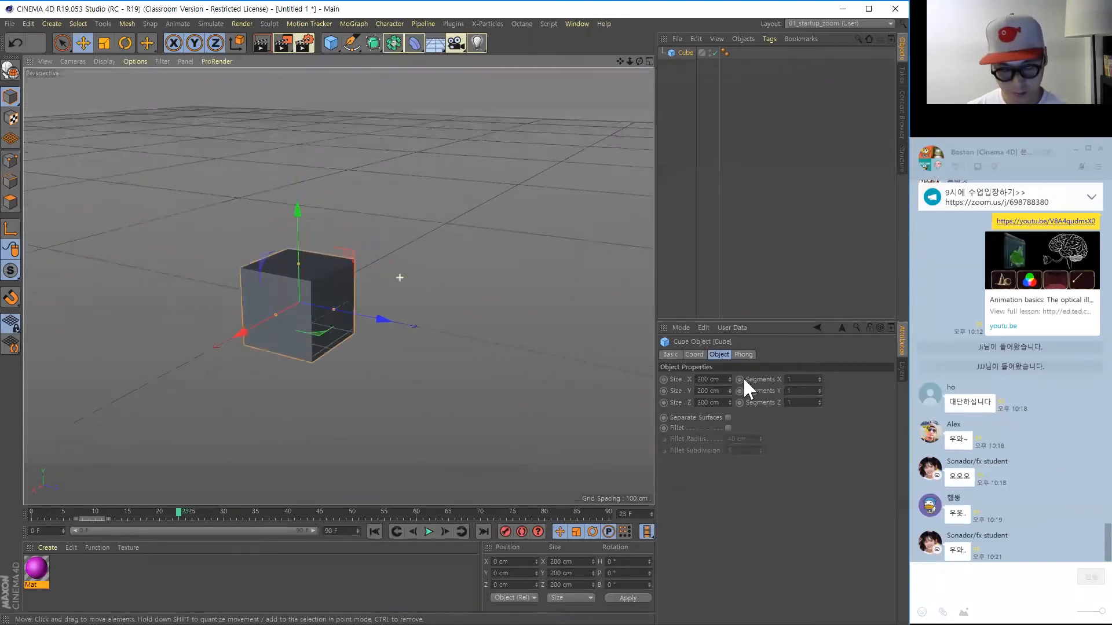
left_click_drag(298, 262, 297, 187)
left_click(797, 391)
type("10")
key("Return")
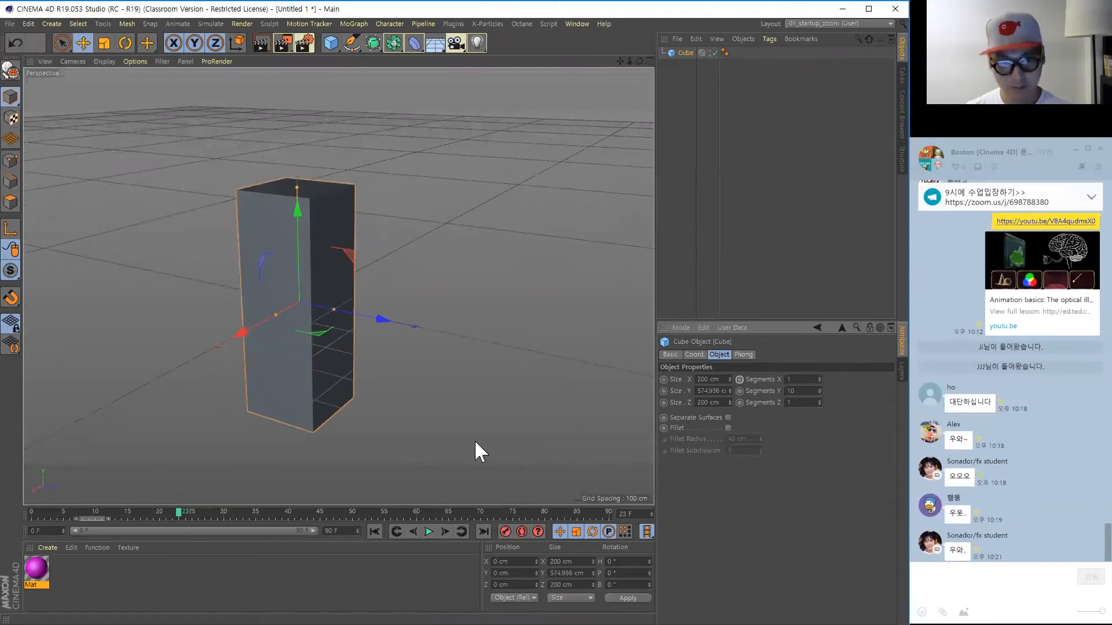
Reduce the cube's Y segments to 1 and look at the undivided box.
left_click_drag(425, 418, 321, 246, "alt")
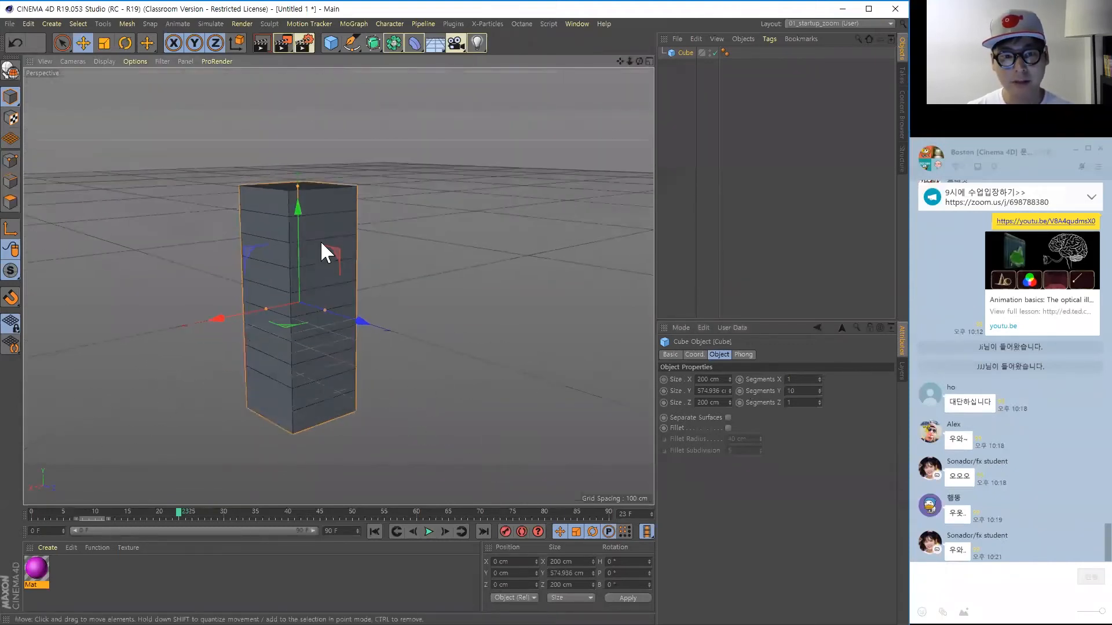
double_click(806, 391)
type("1")
key("Return")
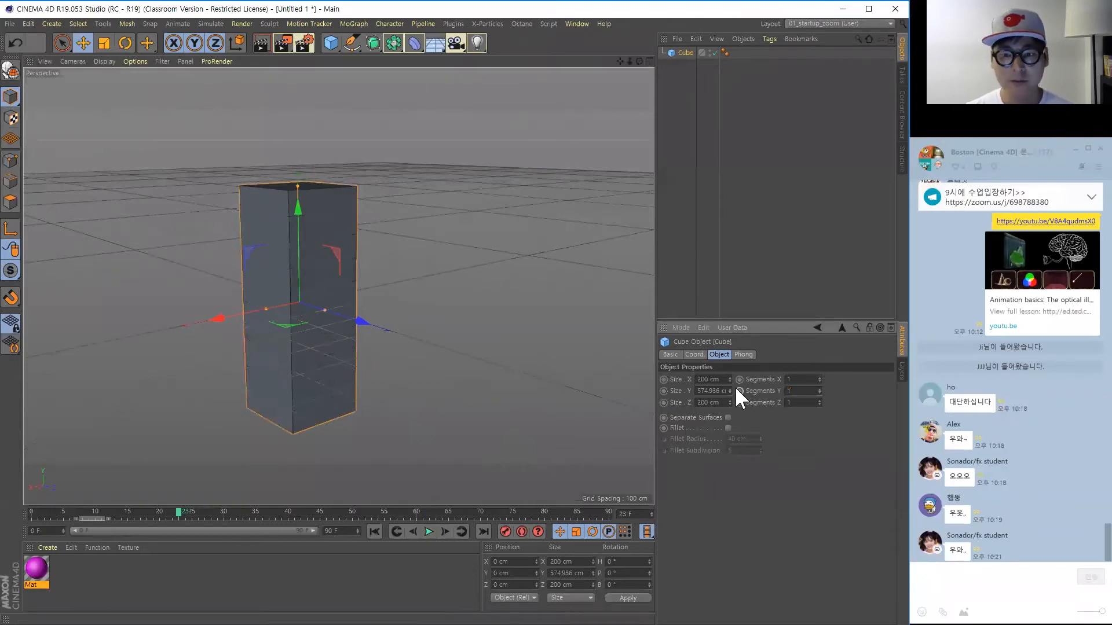
left_click(802, 392)
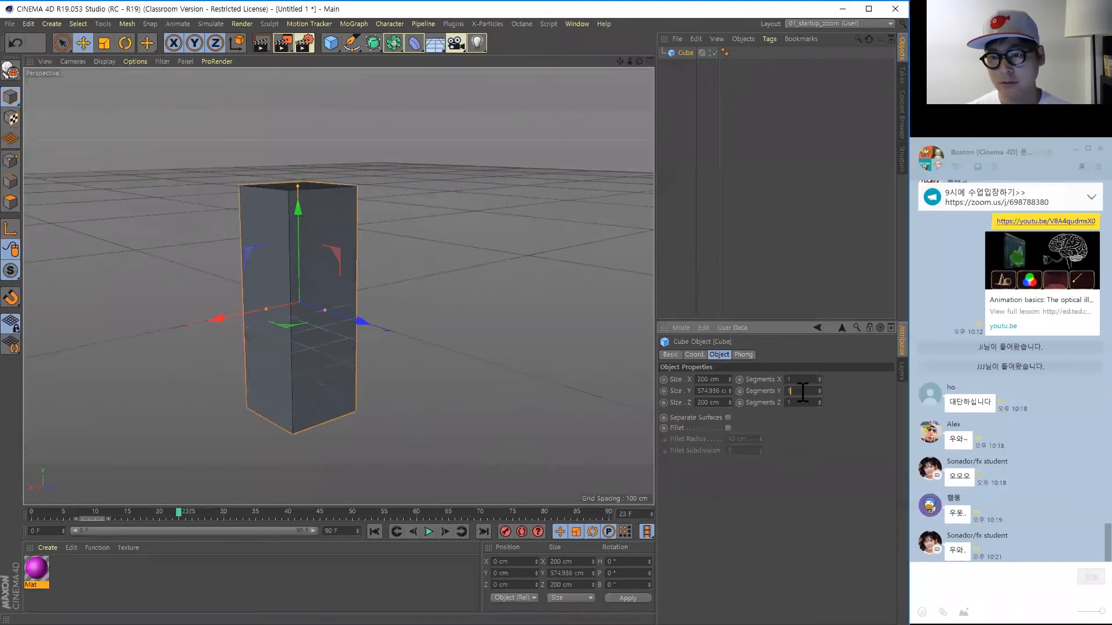
left_click_drag(312, 404, 320, 335, "alt")
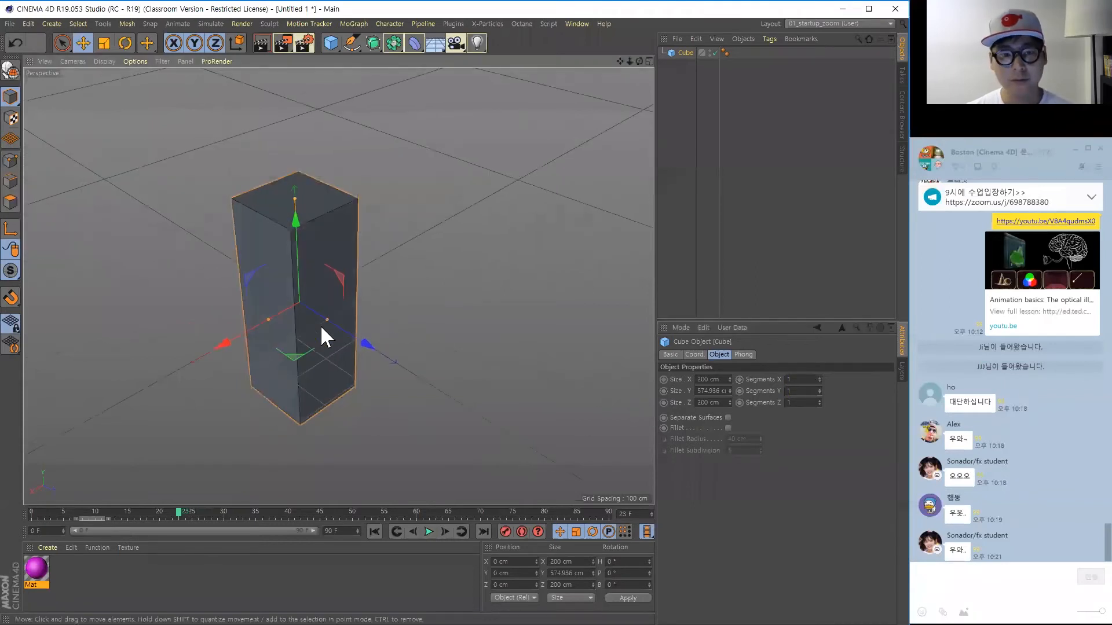
Set the cube's Y segments to 10 again.
double_click(799, 391)
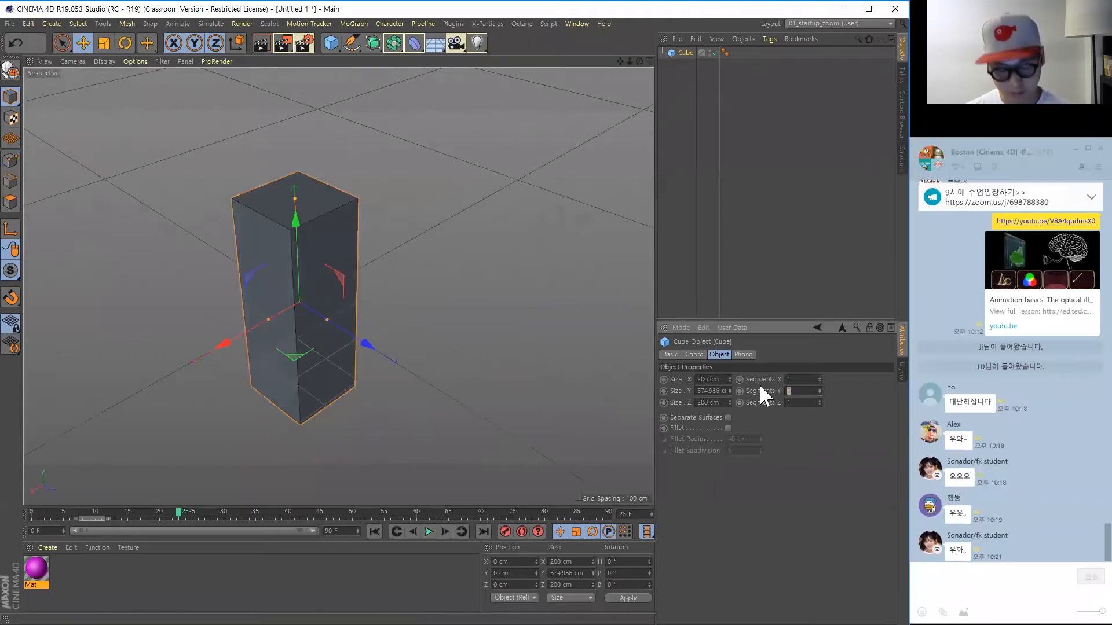
key("Return")
left_click_drag(347, 438, 415, 272, "alt")
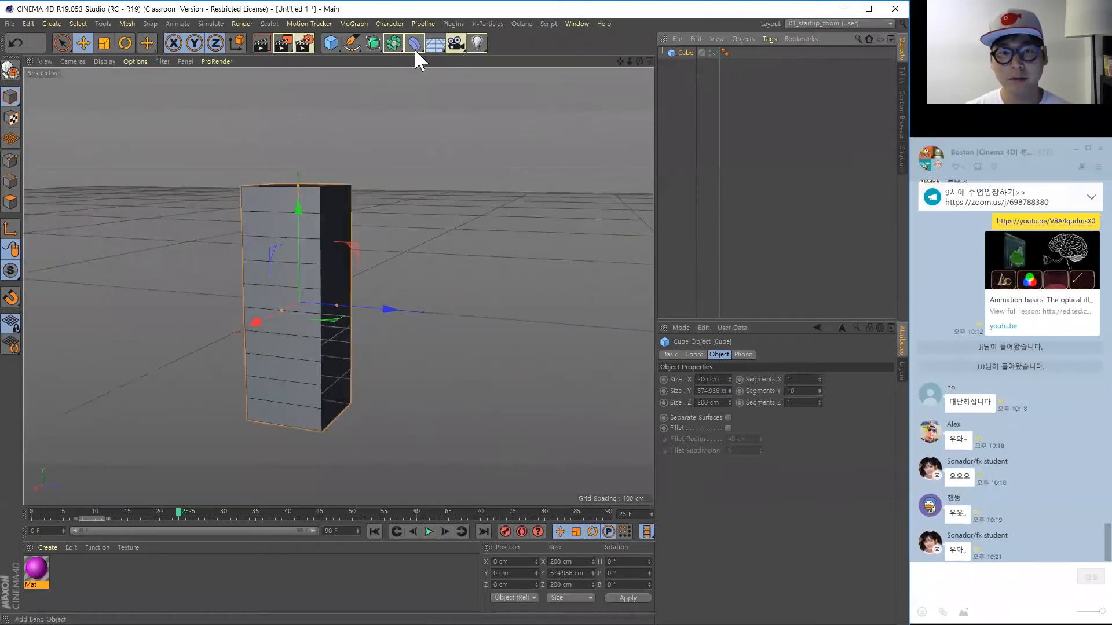
Add a Bend deformer as a child of the cube and set its strength to about 27°.
left_click_drag(414, 44, 470, 64)
left_click_drag(681, 55, 684, 68)
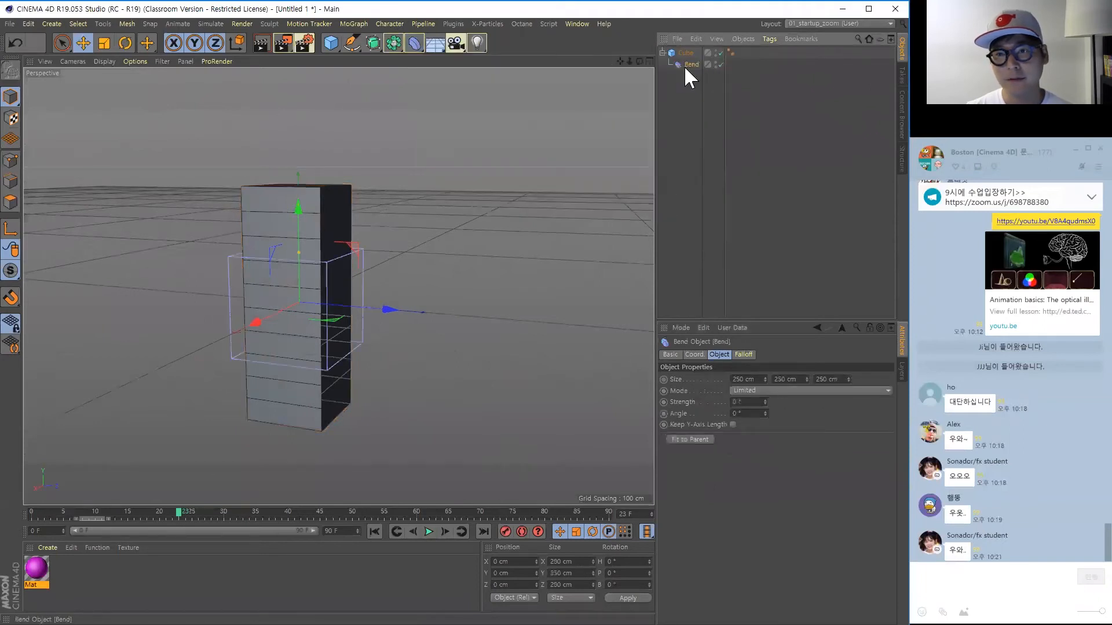
left_click_drag(765, 401, 759, 377)
left_click_drag(512, 386, 481, 387, "alt")
mouse_move(765, 402)
left_mouse_down()
mouse_move(739, 422)
mouse_move(666, 404)
mouse_move(764, 416)
mouse_move(757, 499)
mouse_move(763, 397)
mouse_move(752, 505)
mouse_move(762, 402)
mouse_move(763, 422)
left_mouse_up()
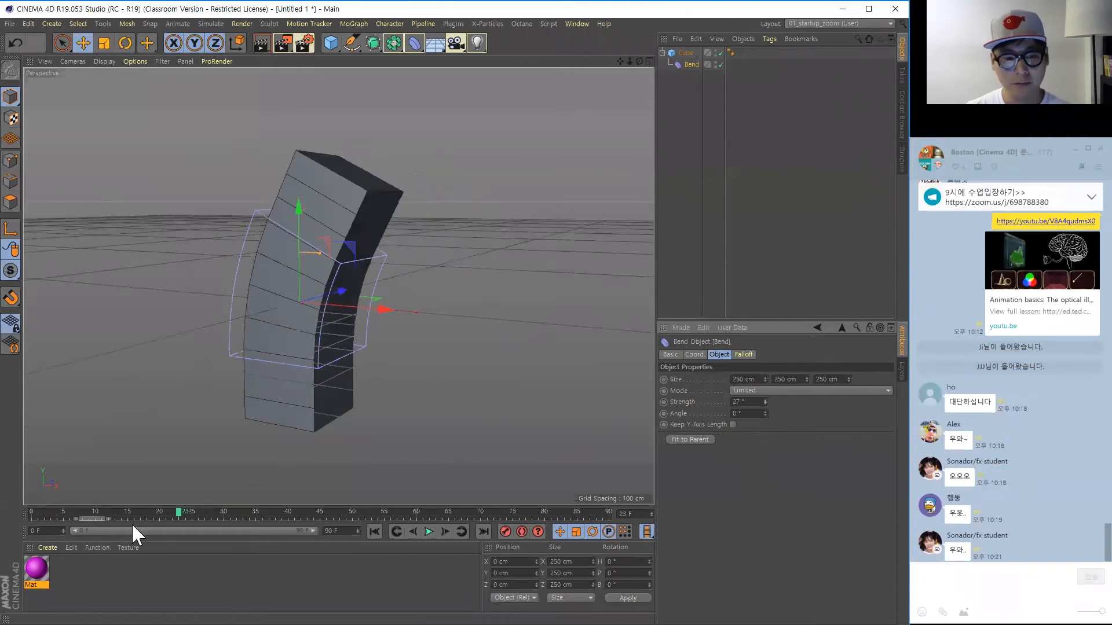
Keyframe the Bend strength at frame 0 with 27° and at frame 20 with about 125°.
left_click_drag(176, 511, 3, 517)
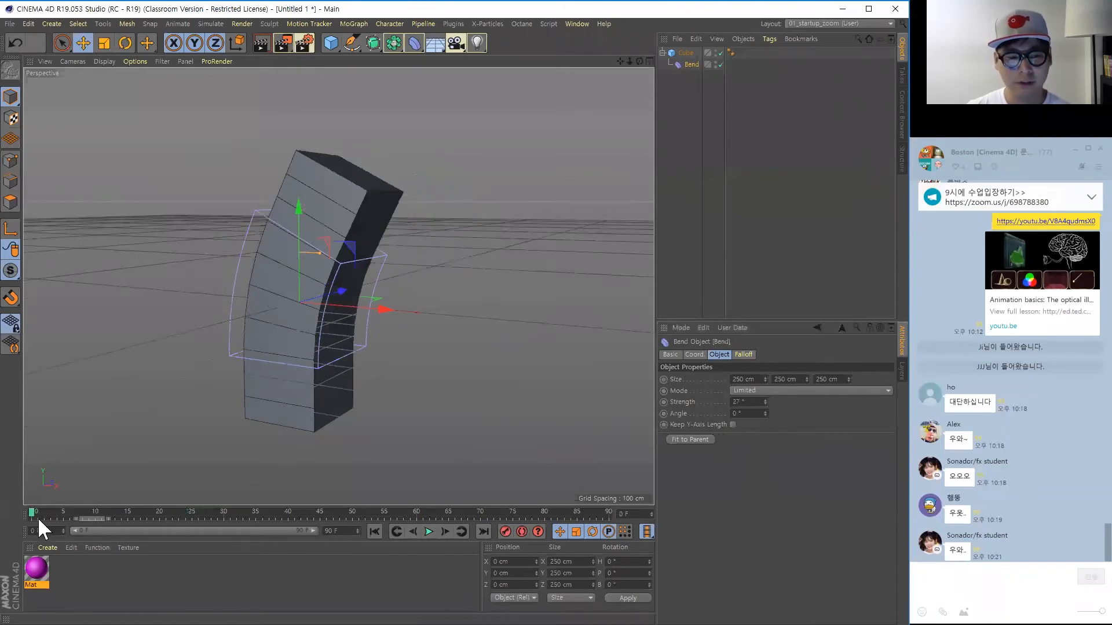
left_click(663, 402, "ctrl")
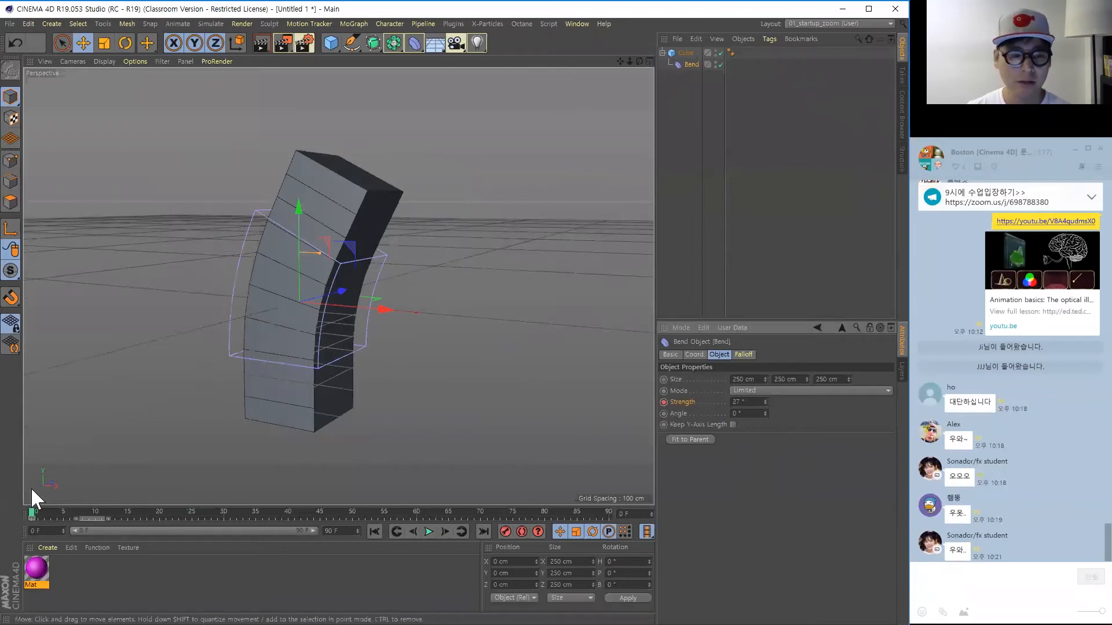
left_click_drag(35, 510, 161, 512)
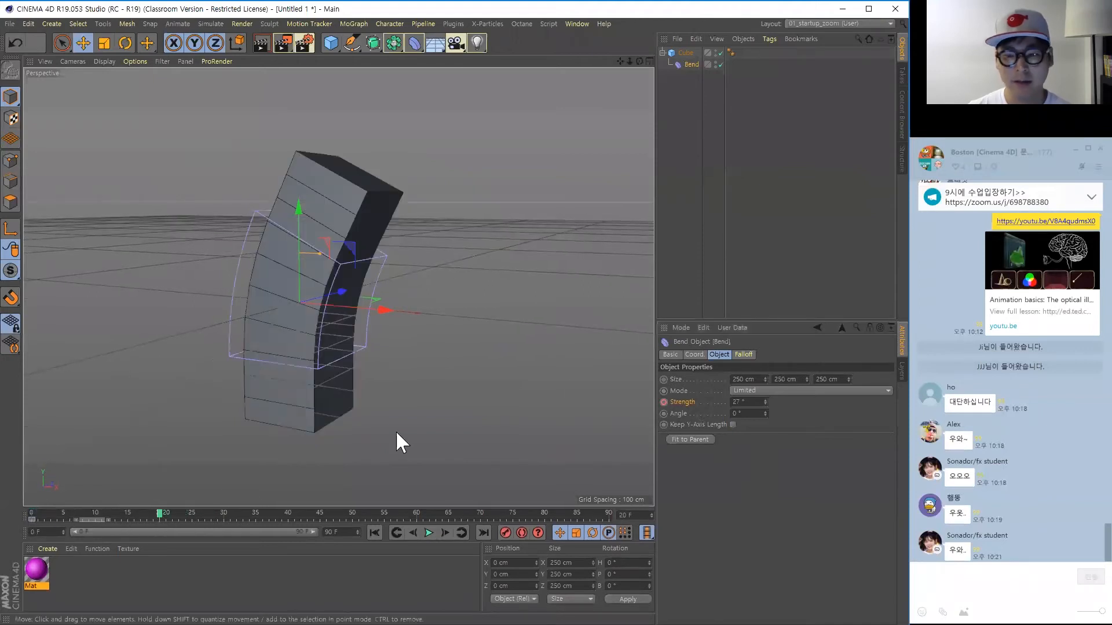
left_click_drag(766, 400, 697, 387)
left_click(663, 402)
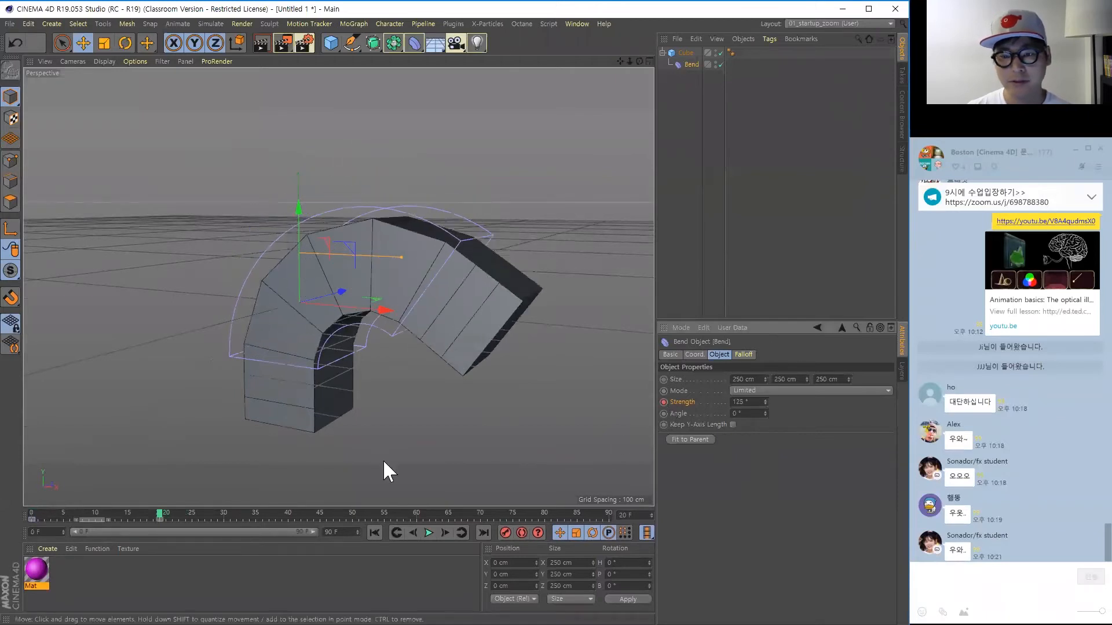
Keyframe the Bend strength at about 172° at frame 39 and play the animation from the start.
left_click(283, 510)
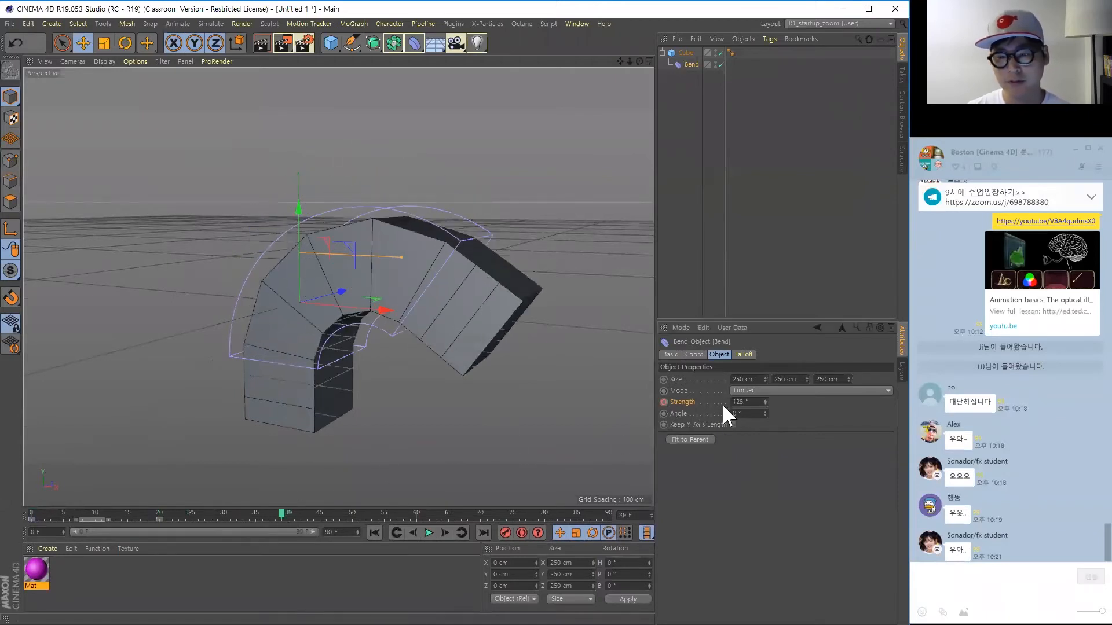
left_click_drag(766, 399, 664, 401)
left_click(663, 402)
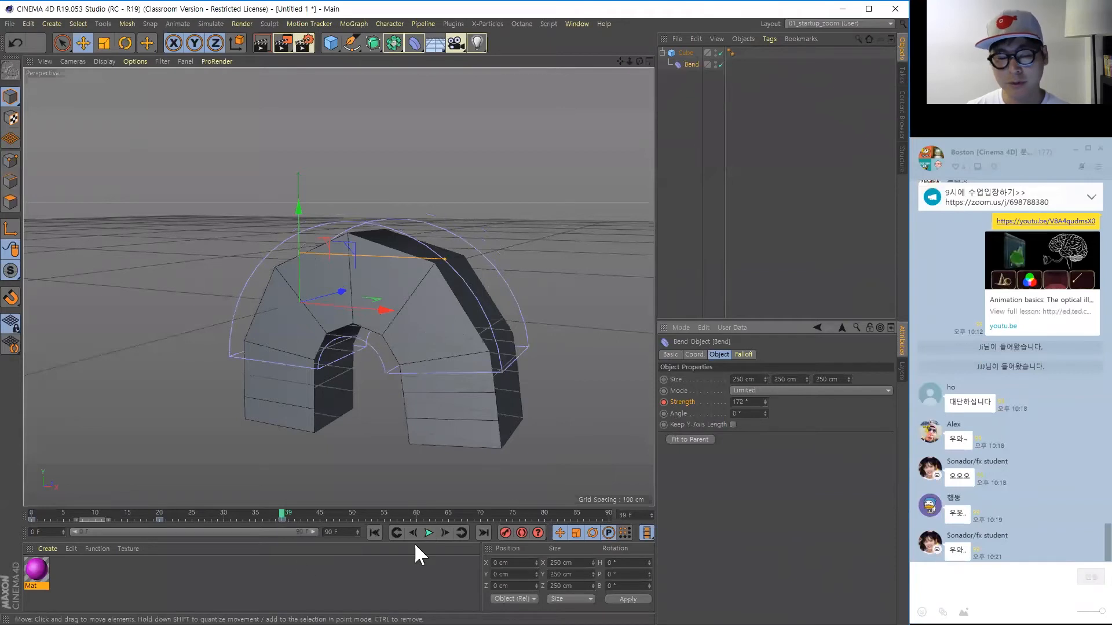
left_click_drag(282, 512, 63, 513)
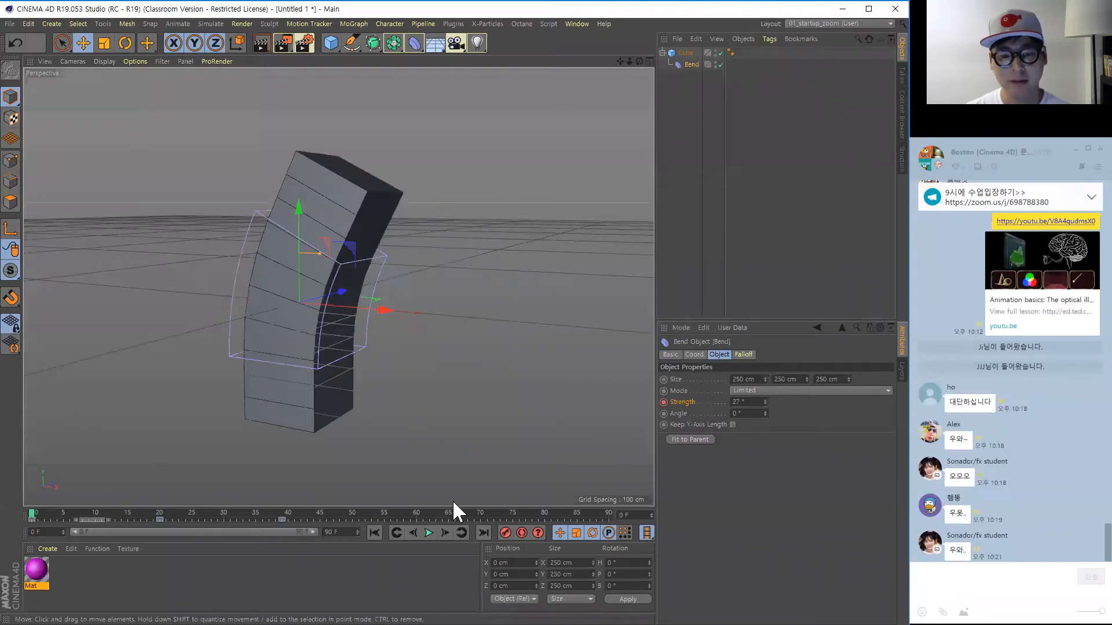
left_click(427, 534)
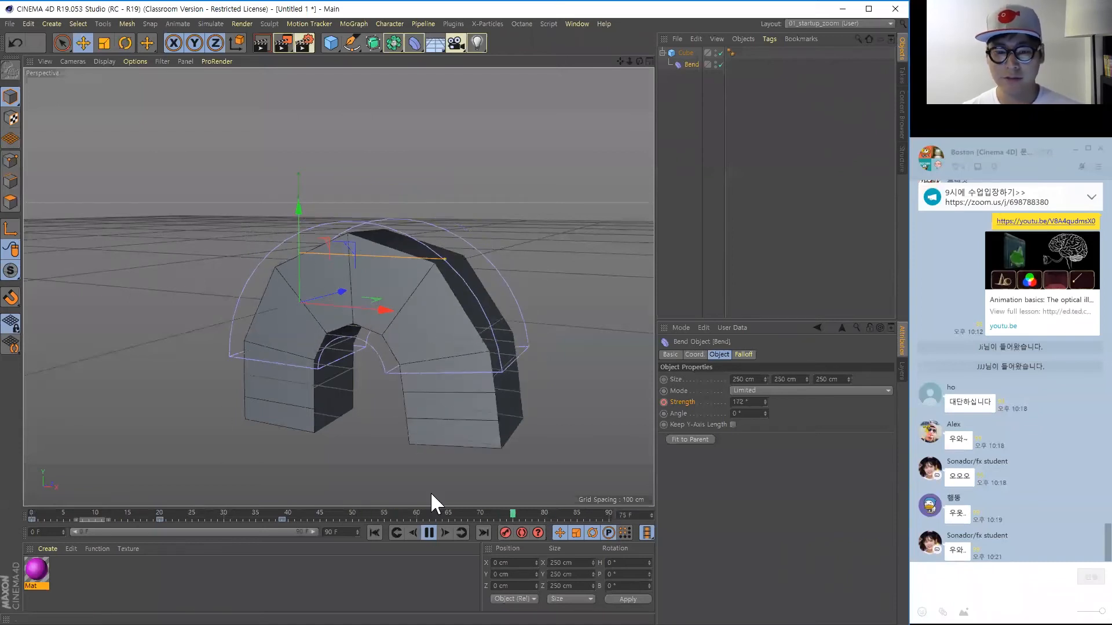
Scrub through the Bend strength animation, replay it and return to frame 0.
left_click(428, 533)
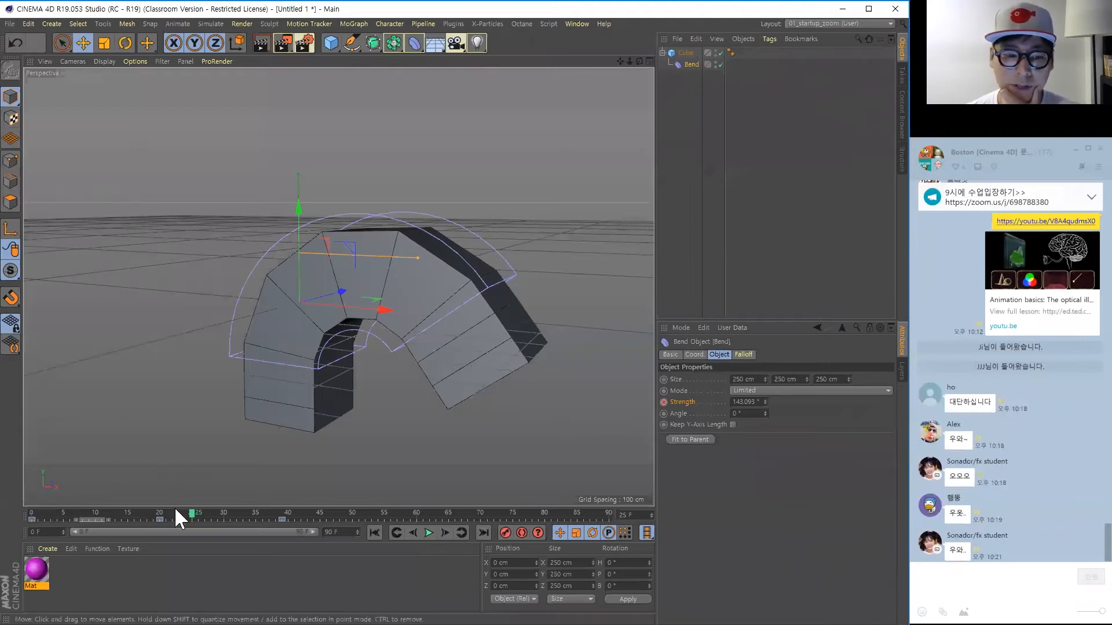
left_click(153, 516)
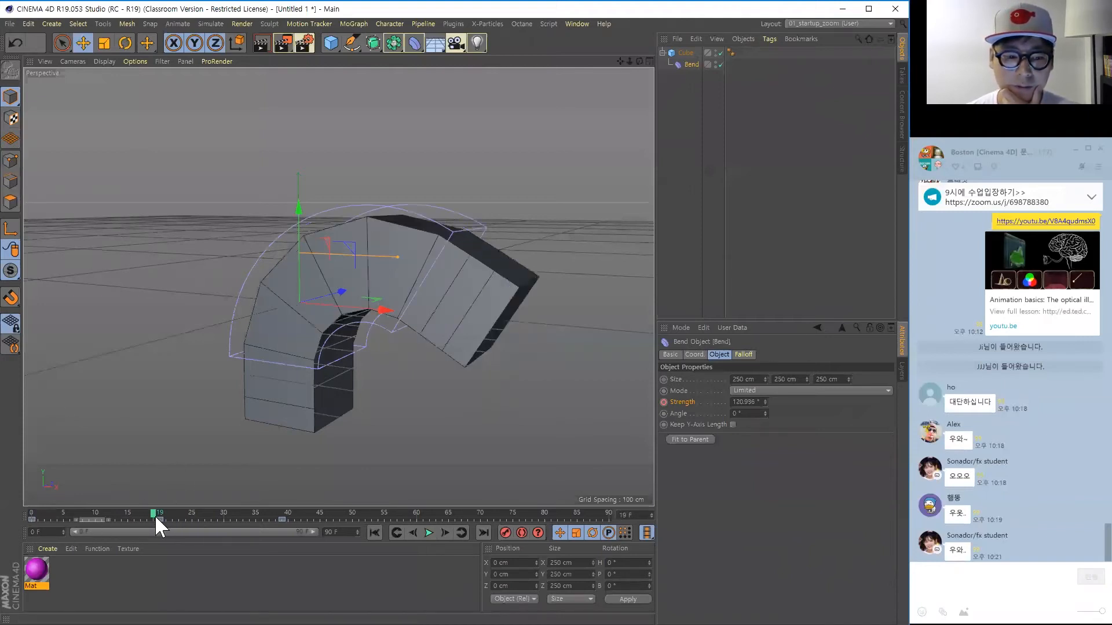
left_click_drag(149, 519, 40, 521)
left_click(429, 533)
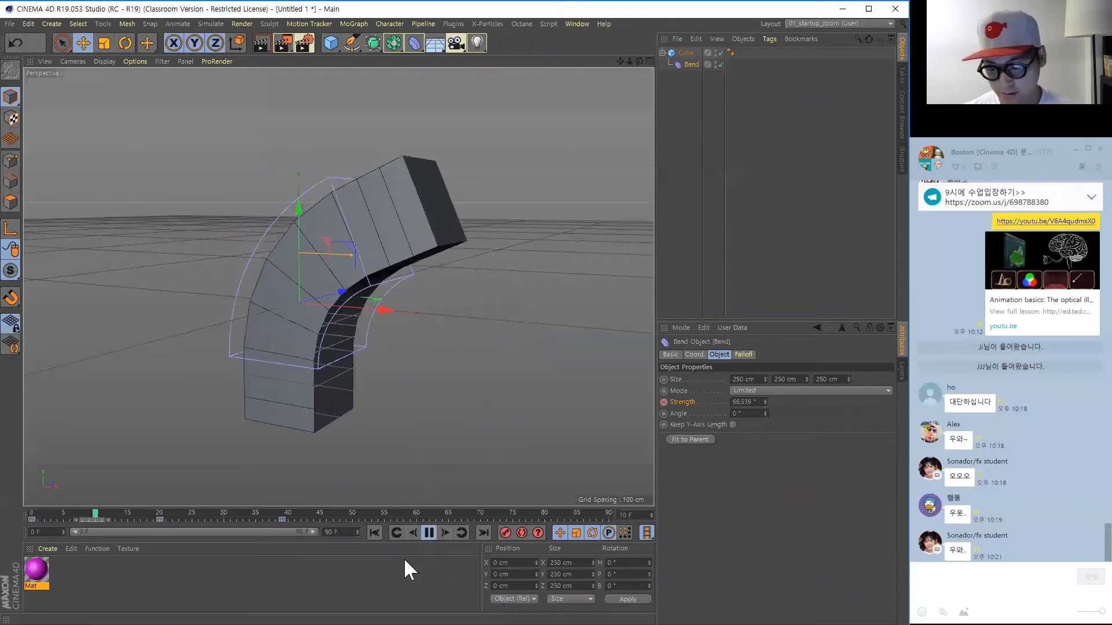
left_click(428, 533)
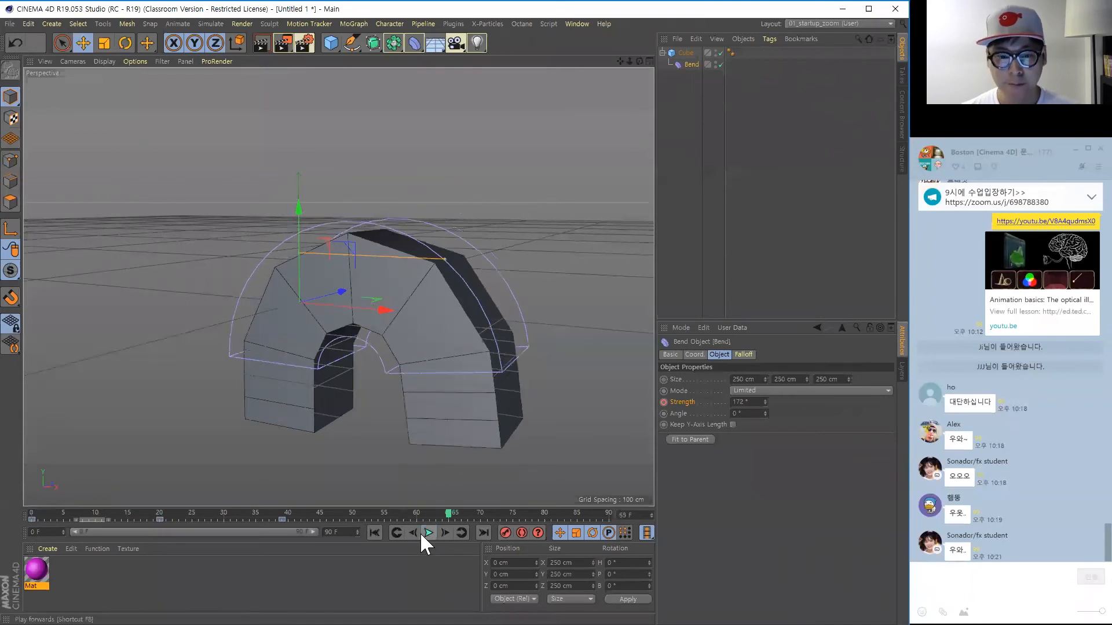
left_click(374, 533)
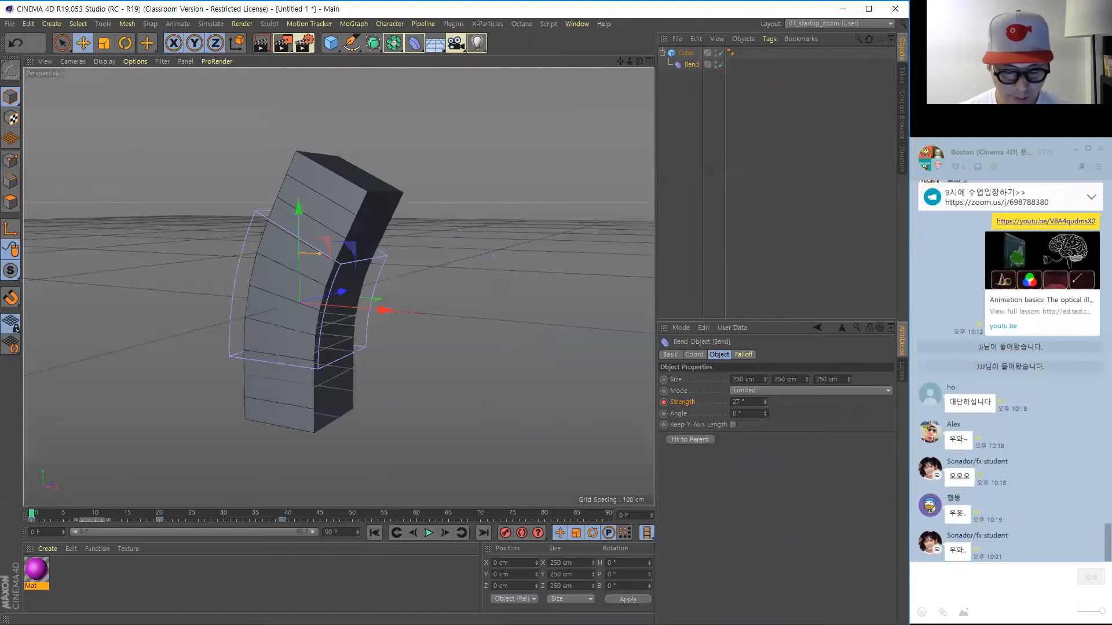
Switch to the browser's course page, highlight the simulation topic in Week 1, and return to Cinema 4D.
key("alt+Tab")
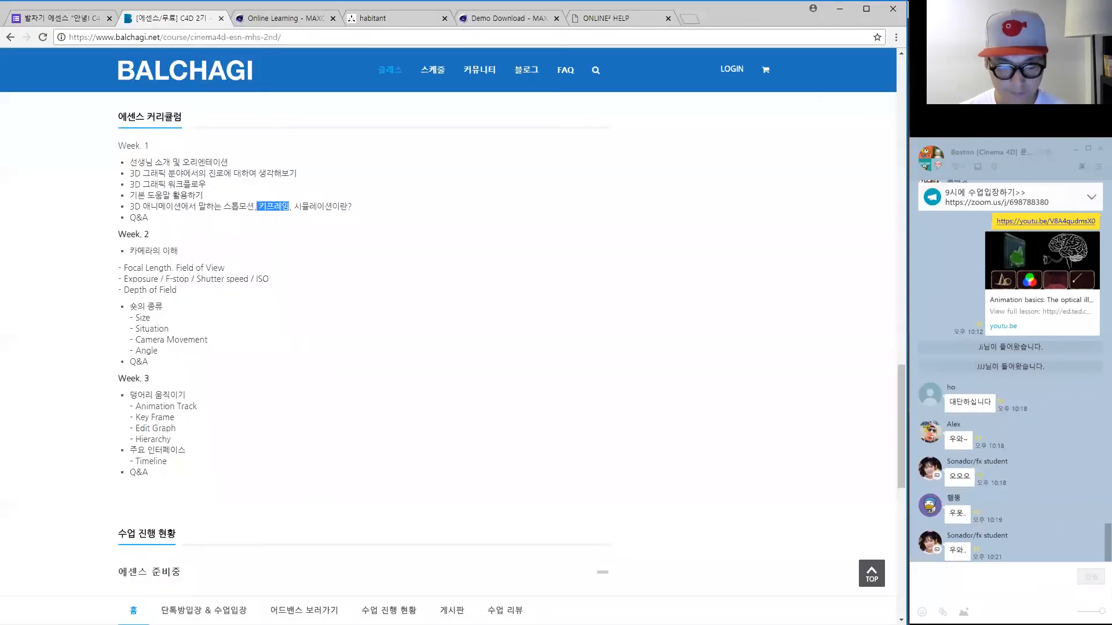
left_click_drag(293, 208, 347, 207)
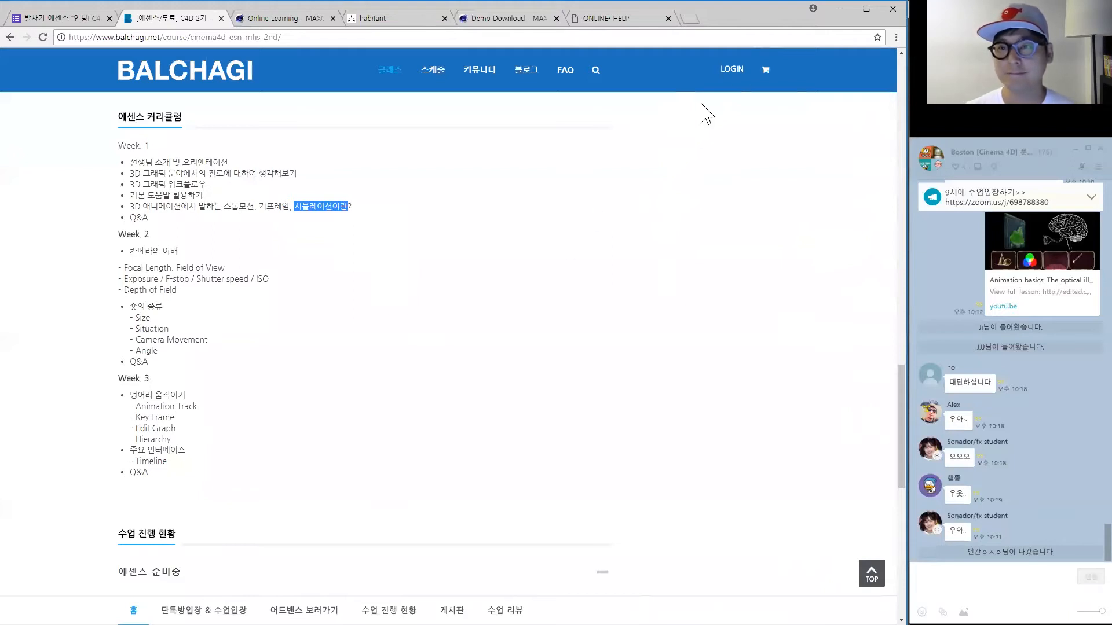
left_click(841, 9)
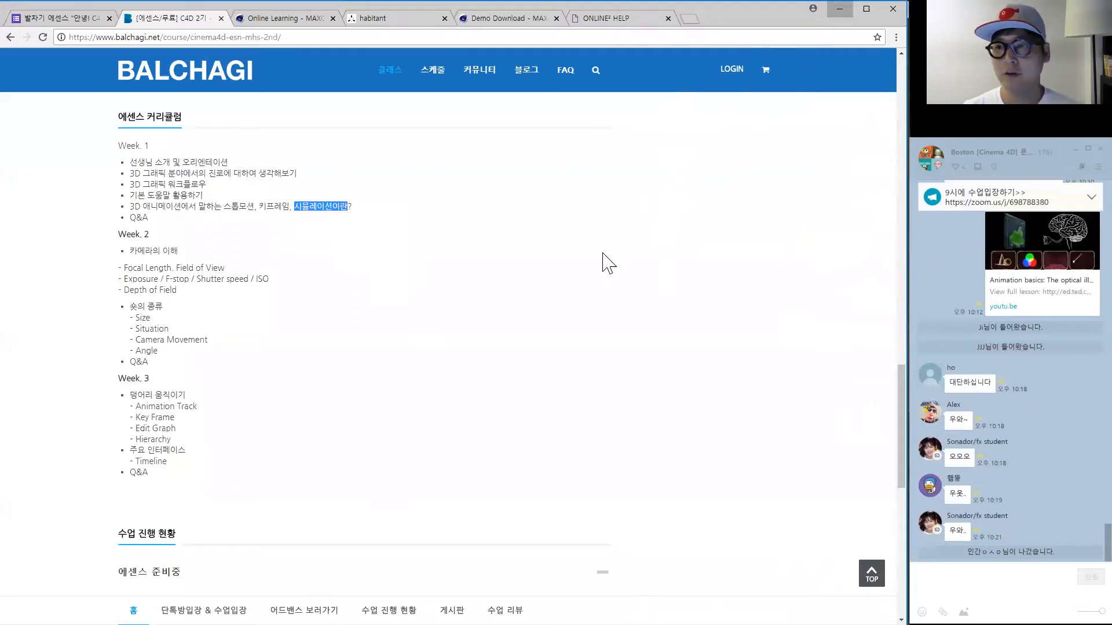
right_click(576, 287)
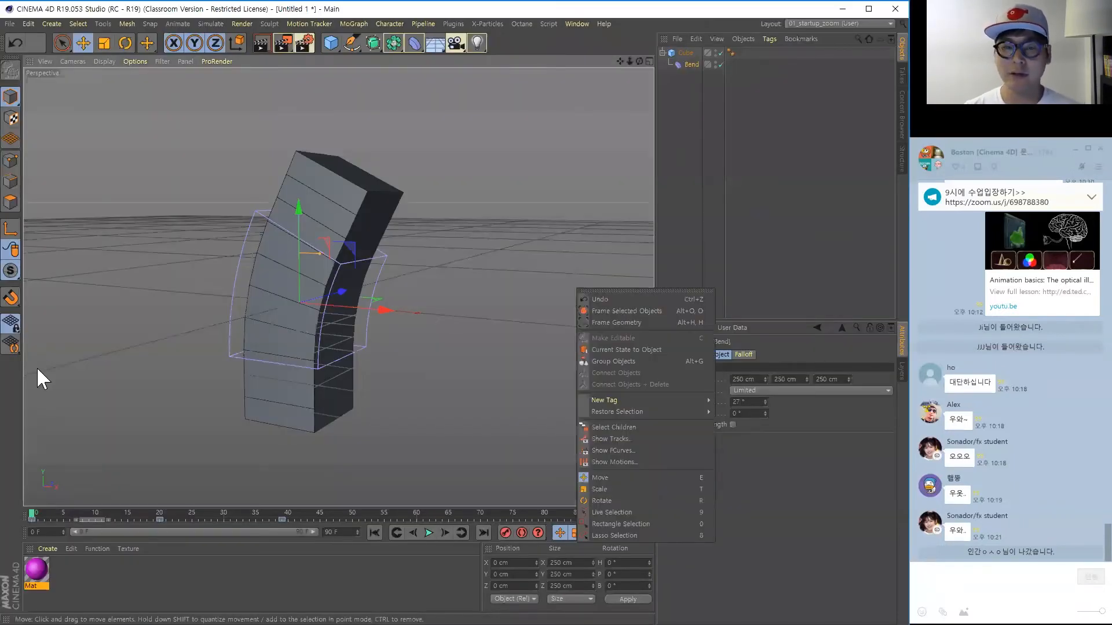
left_click(467, 362)
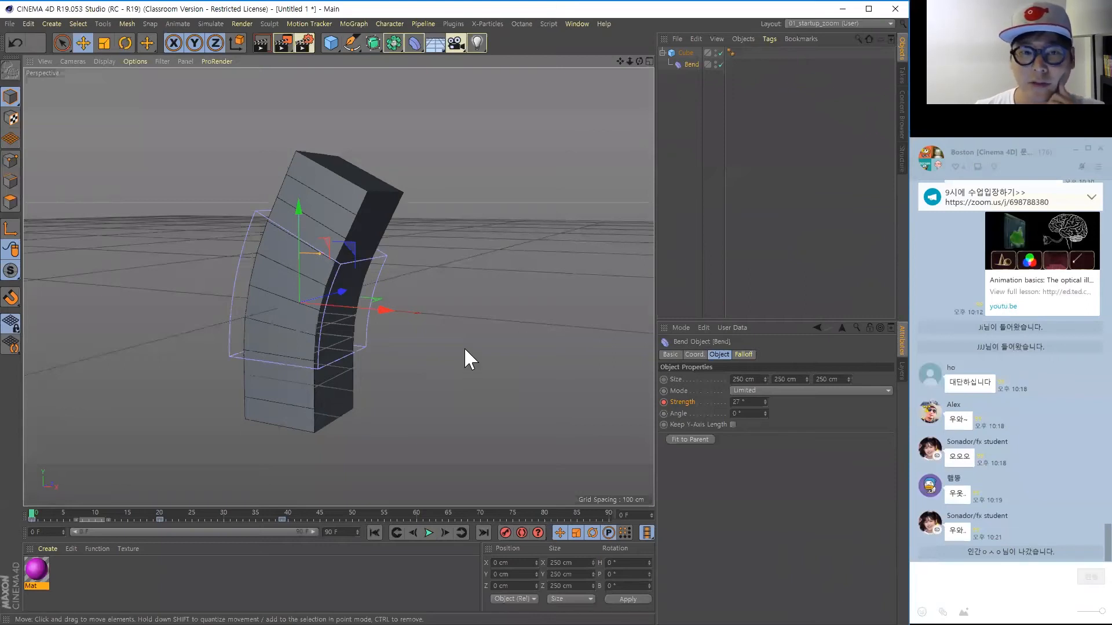
Delete the cube with its Bend deformer and add a Floor object with a new default material.
left_click_drag(682, 85, 661, 44)
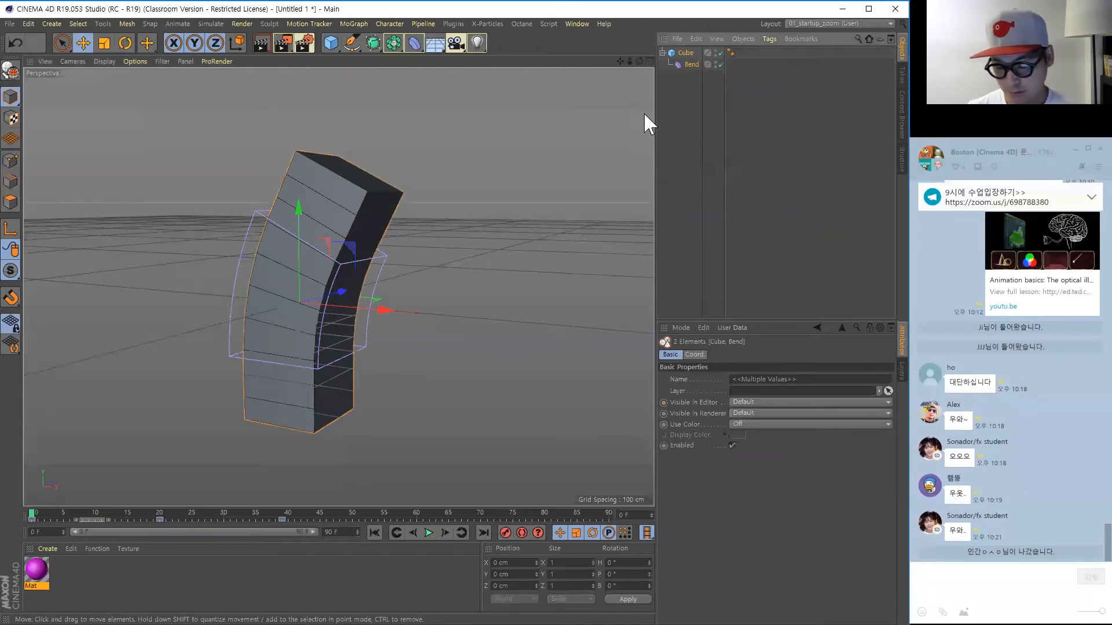
key("Delete")
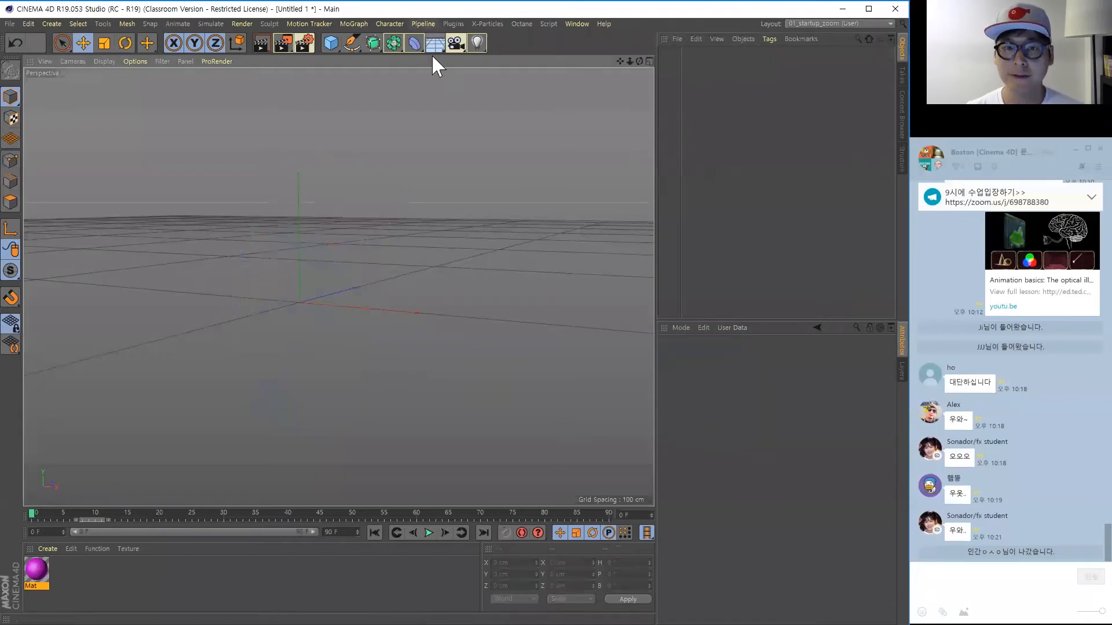
left_click_drag(435, 43, 457, 58)
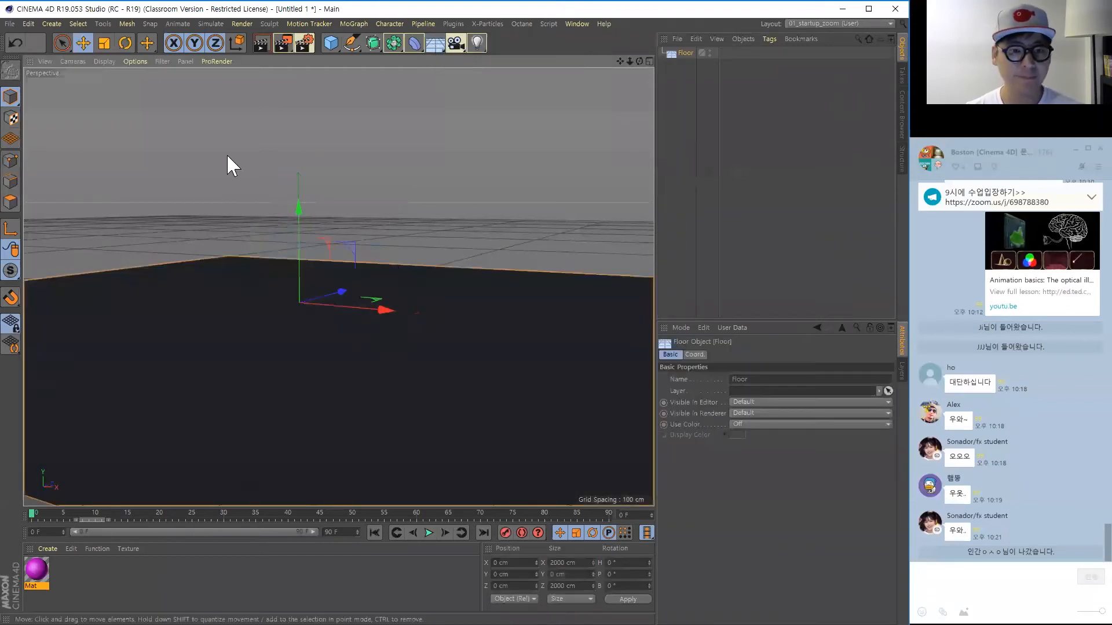
double_click(137, 579)
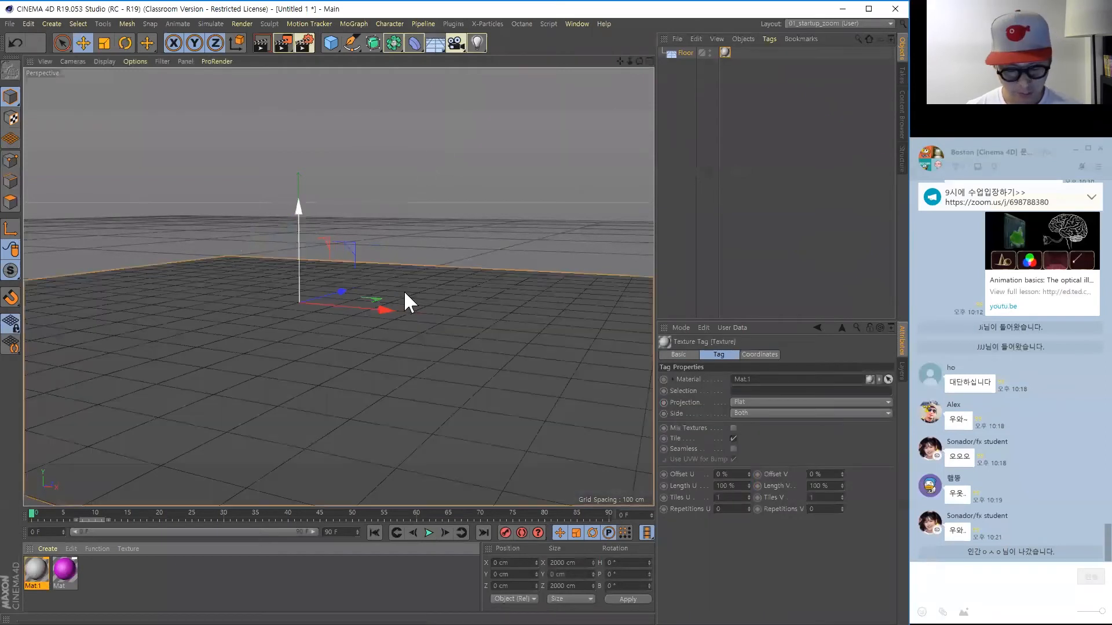
Add a sphere about 384 cm above the floor, apply the purple material and scale it to about 51 cm.
left_click(459, 221)
left_click_drag(349, 18, 528, 76, "alt")
left_click_drag(305, 215, 384, 244)
left_click_drag(61, 569, 236, 243)
left_click(104, 43)
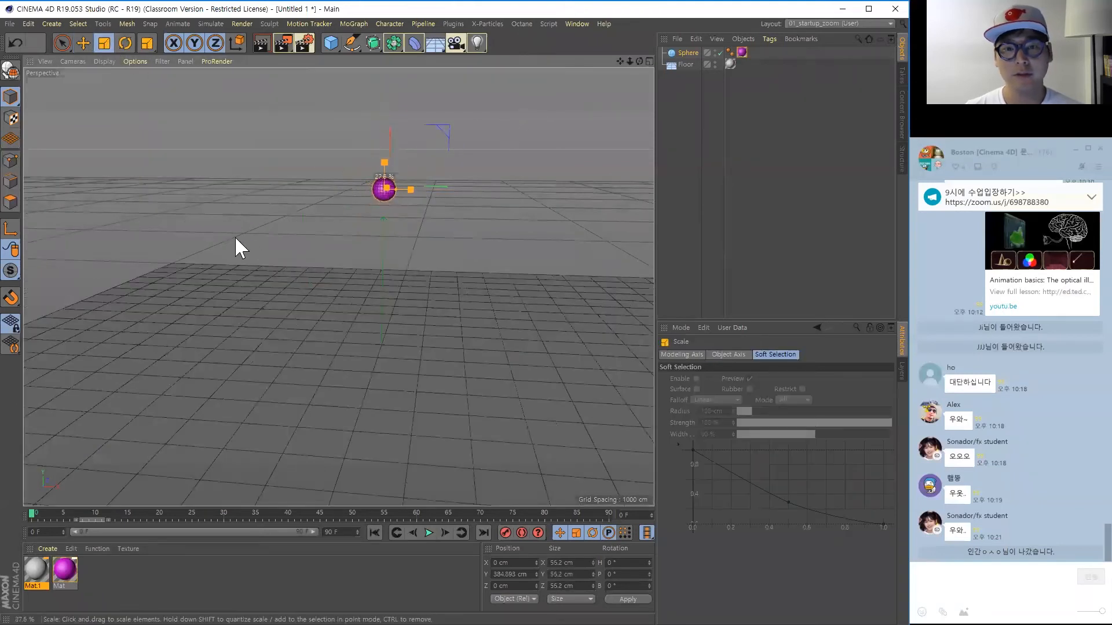
Add a particle Emitter and move it to about Y 397 cm and Z -272 cm, facing the sphere.
left_click(211, 24)
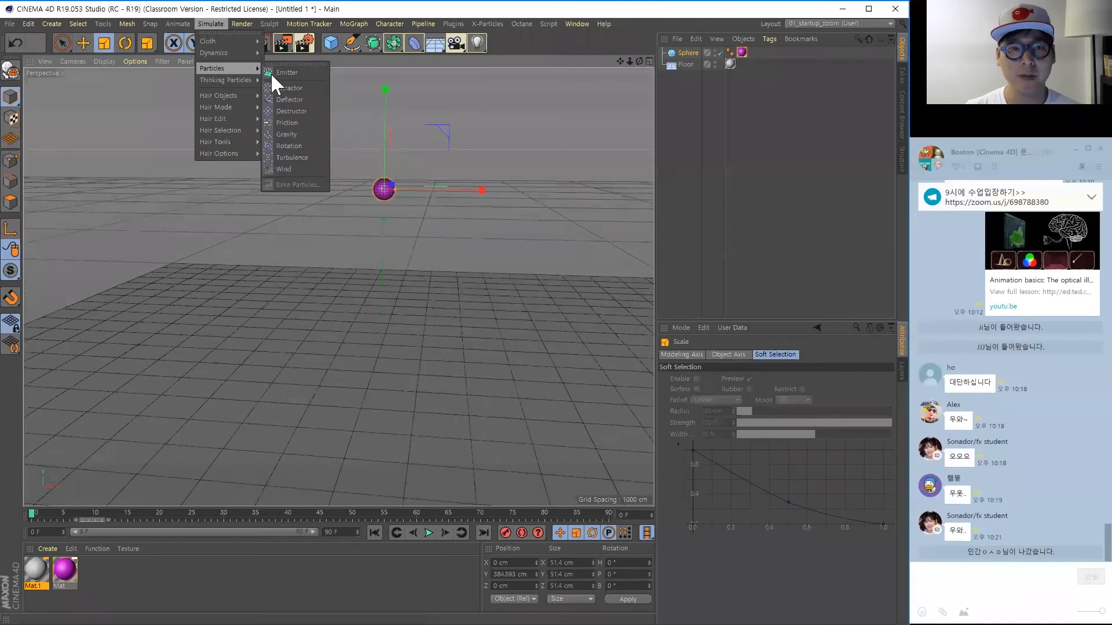
left_click(271, 73)
left_click(83, 43)
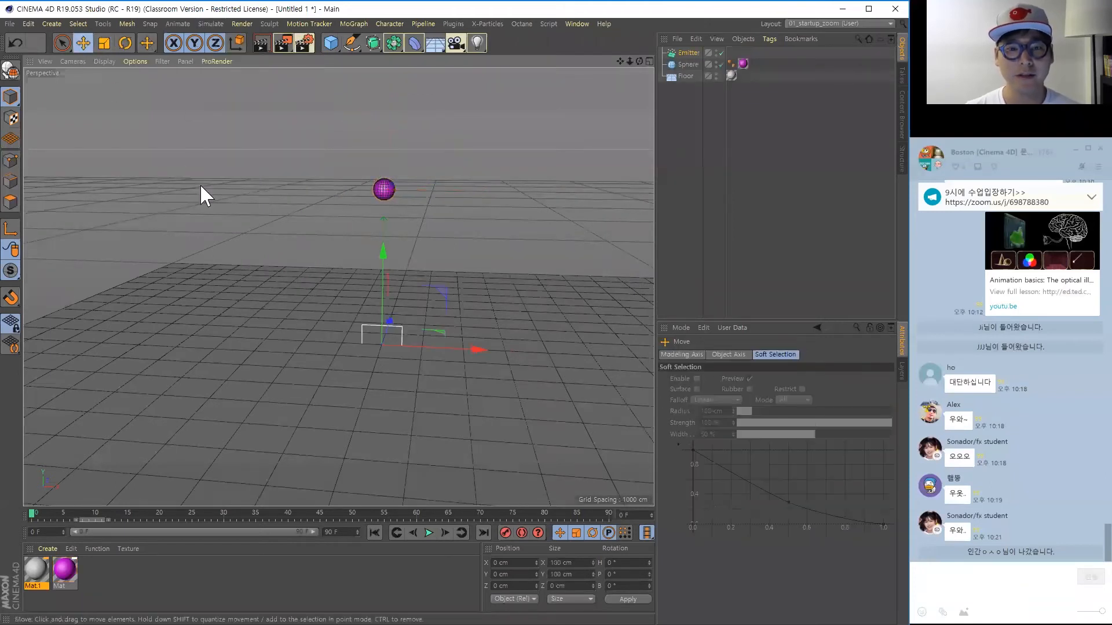
left_click_drag(203, 194, 275, 291, "alt")
left_click_drag(390, 256, 406, 106, "alt")
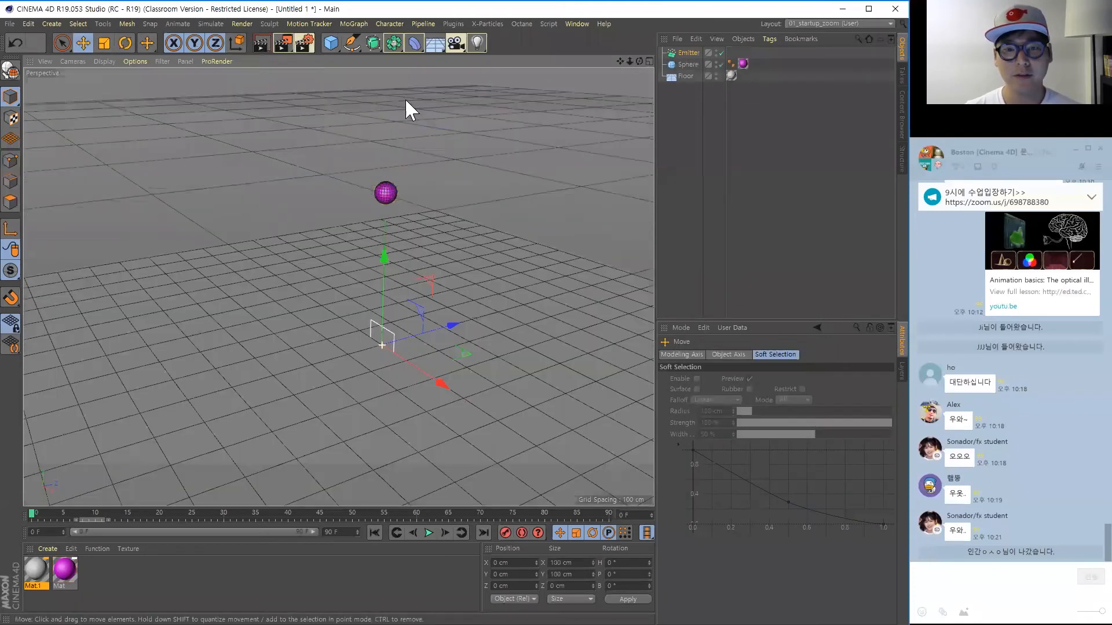
left_click_drag(449, 197, 478, 196, "alt")
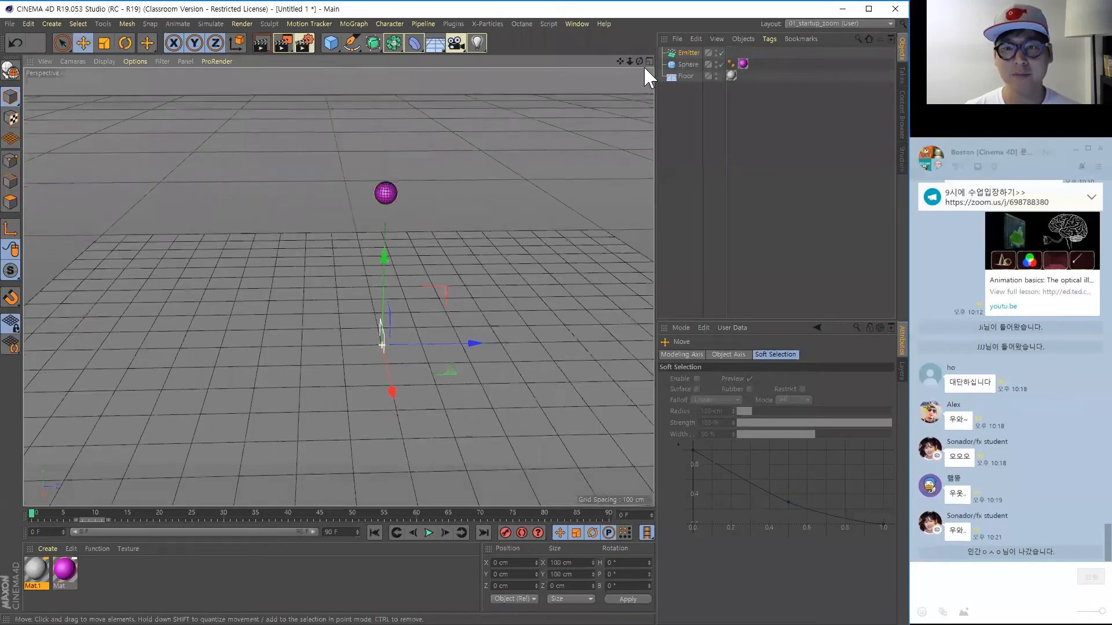
Make the sphere a child of the Emitter, with Show Objects enabled, and preview the emission.
left_click_drag(686, 63, 689, 51)
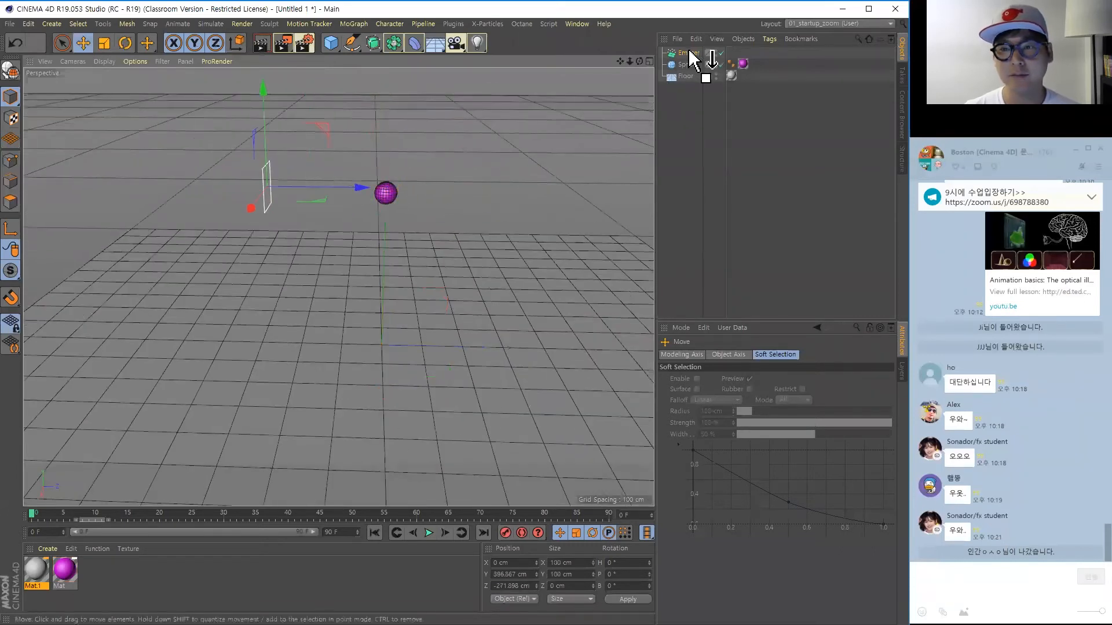
left_click(689, 51)
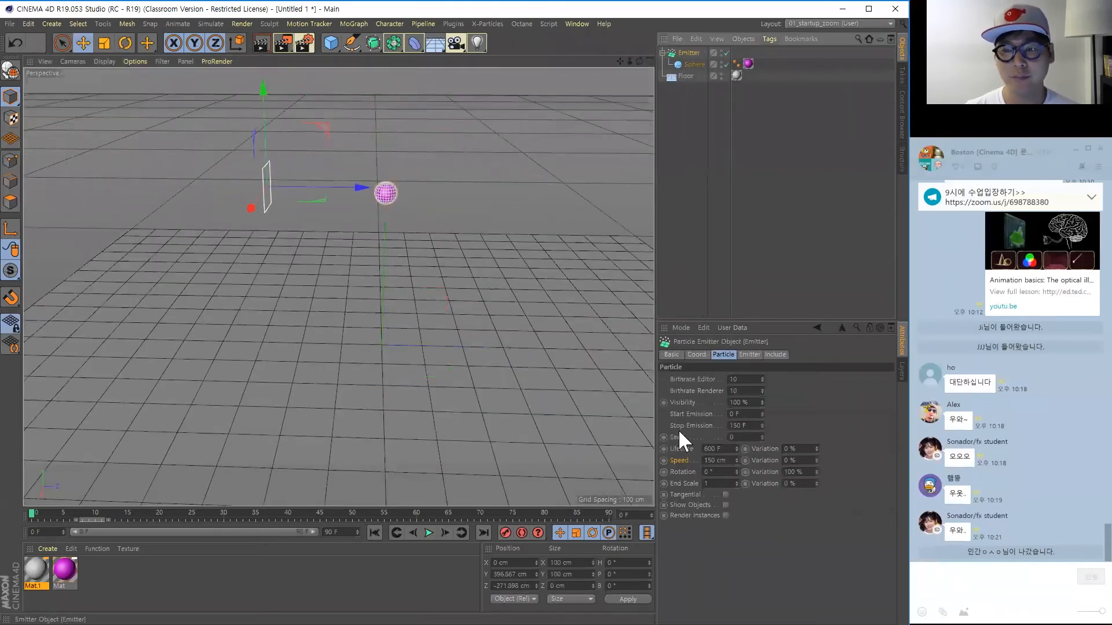
left_click(726, 505)
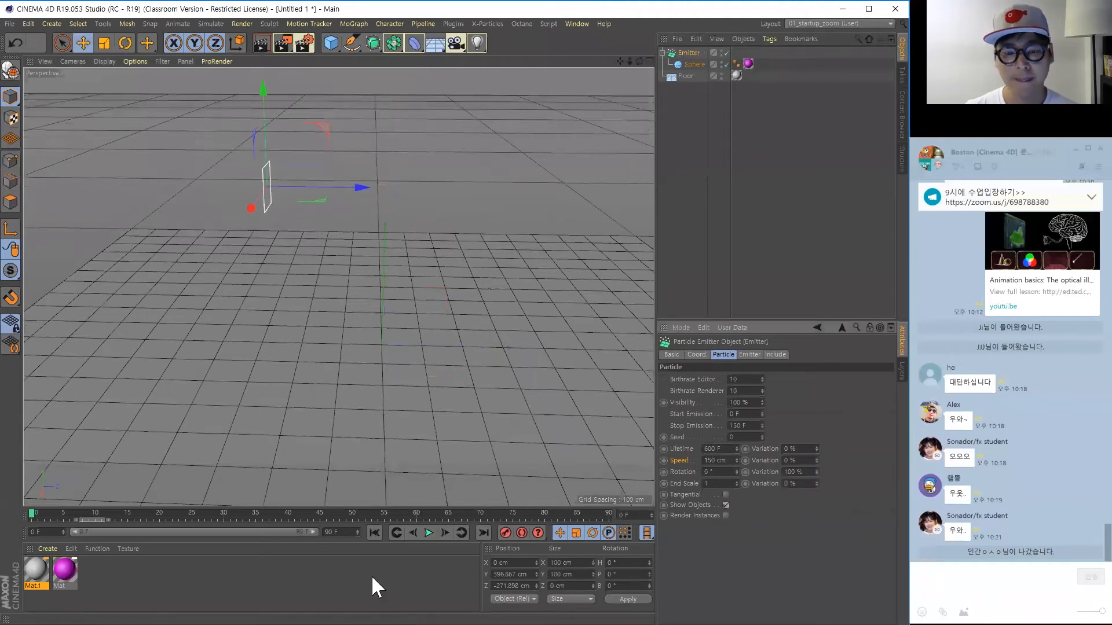
left_click(428, 532)
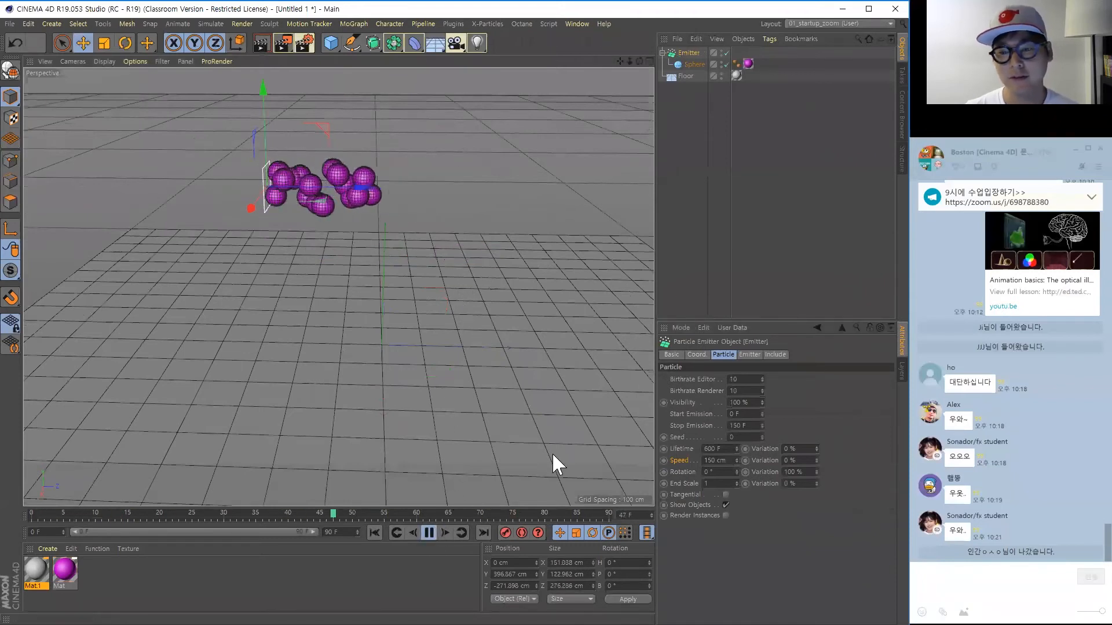
left_click(429, 531)
Set the Emitter's X-Size and Y-Size to 300 cm.
left_click(749, 355)
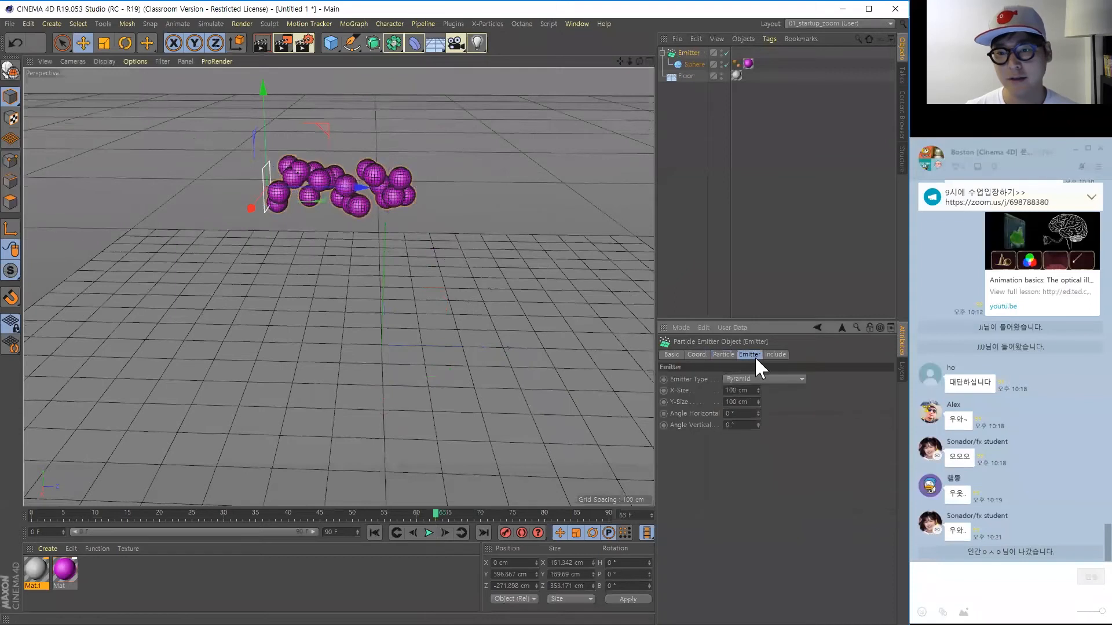
left_click_drag(736, 390, 709, 389)
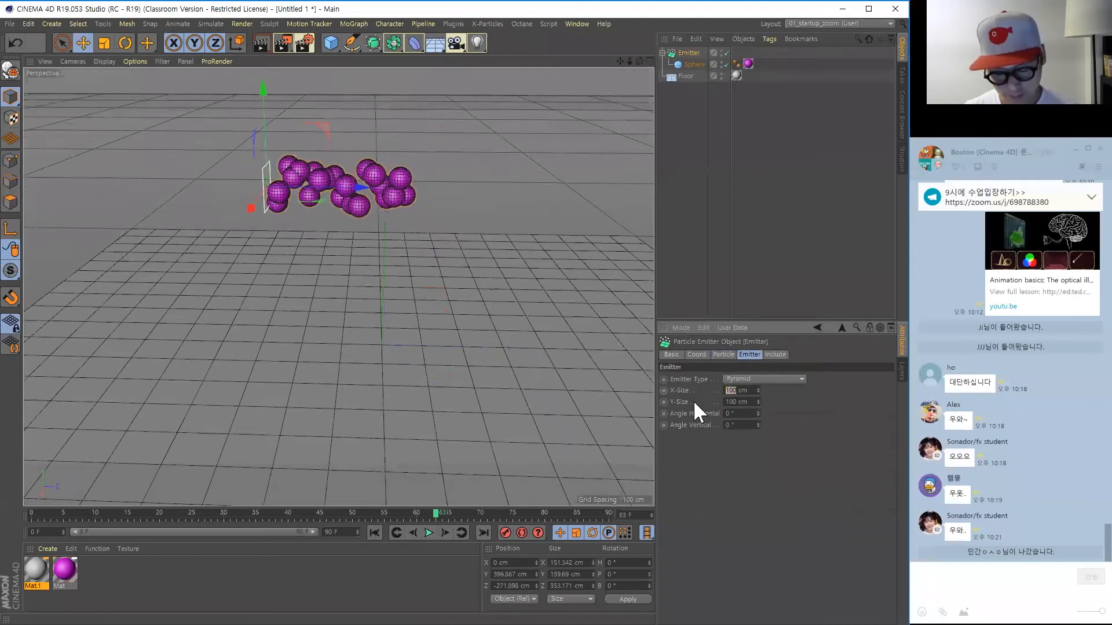
type("300")
key("Tab")
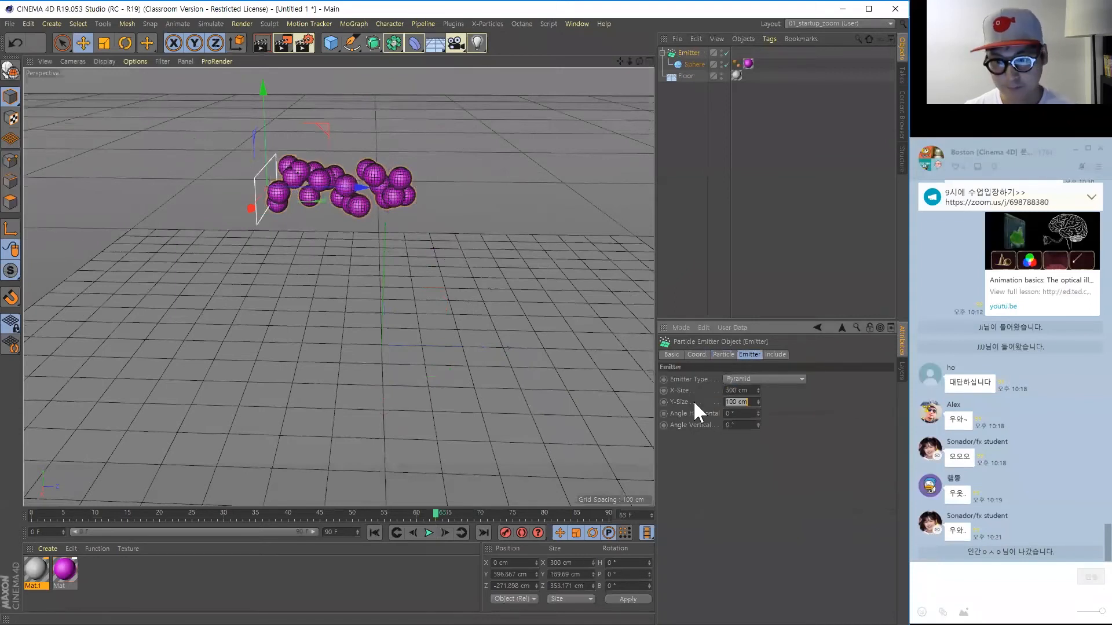
type("300")
key("Return")
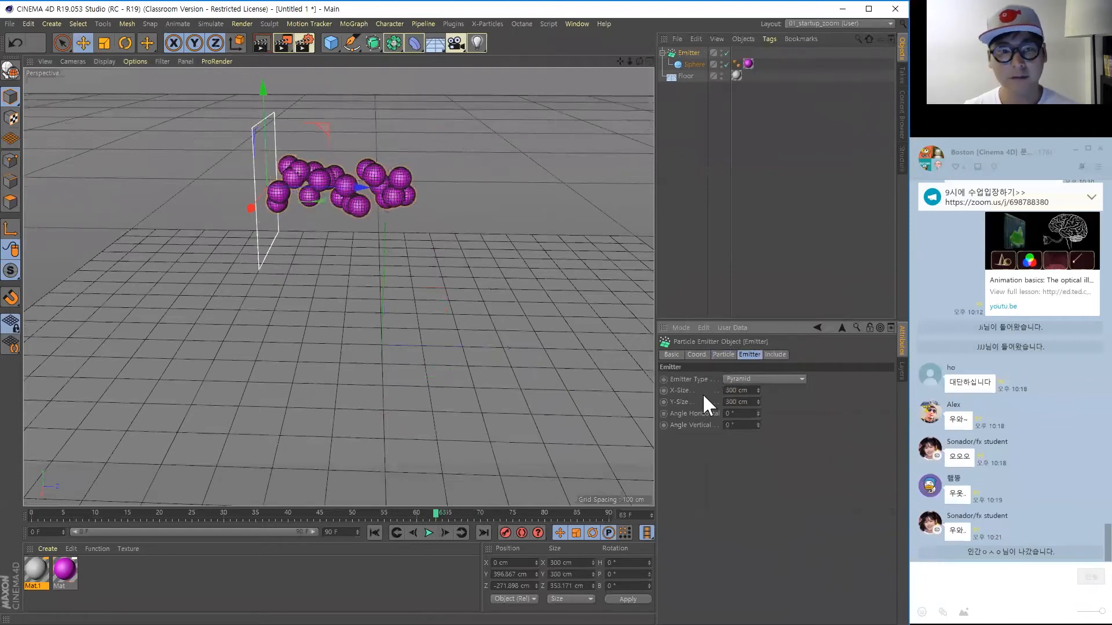
Play the particle emission from the start, view it from another angle and return to frame 0.
left_click(374, 533)
left_click(428, 533)
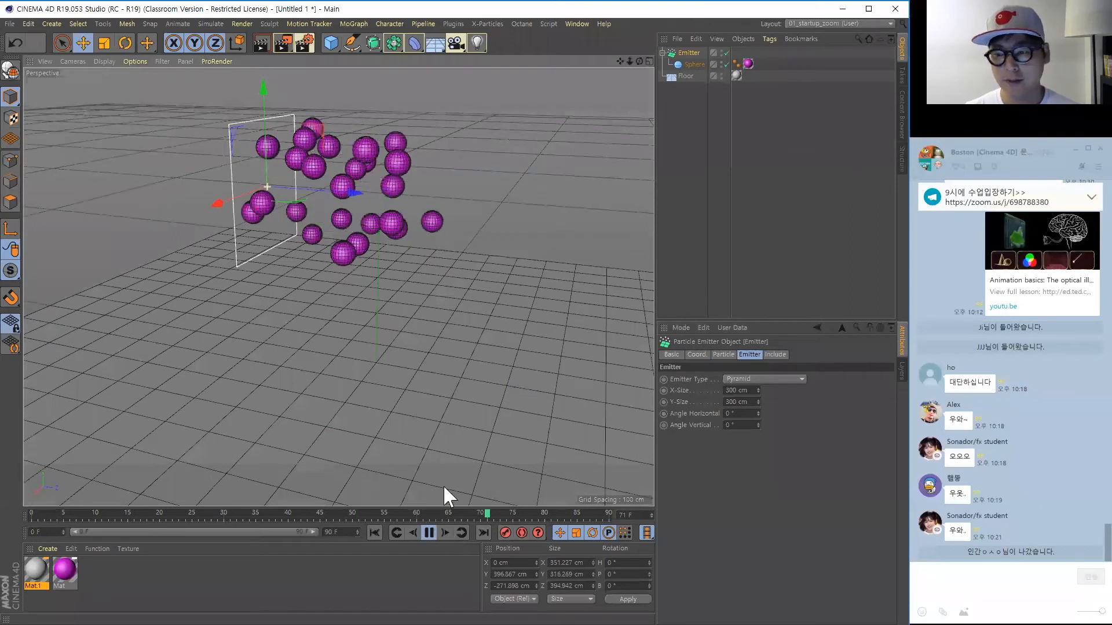
left_click(374, 532)
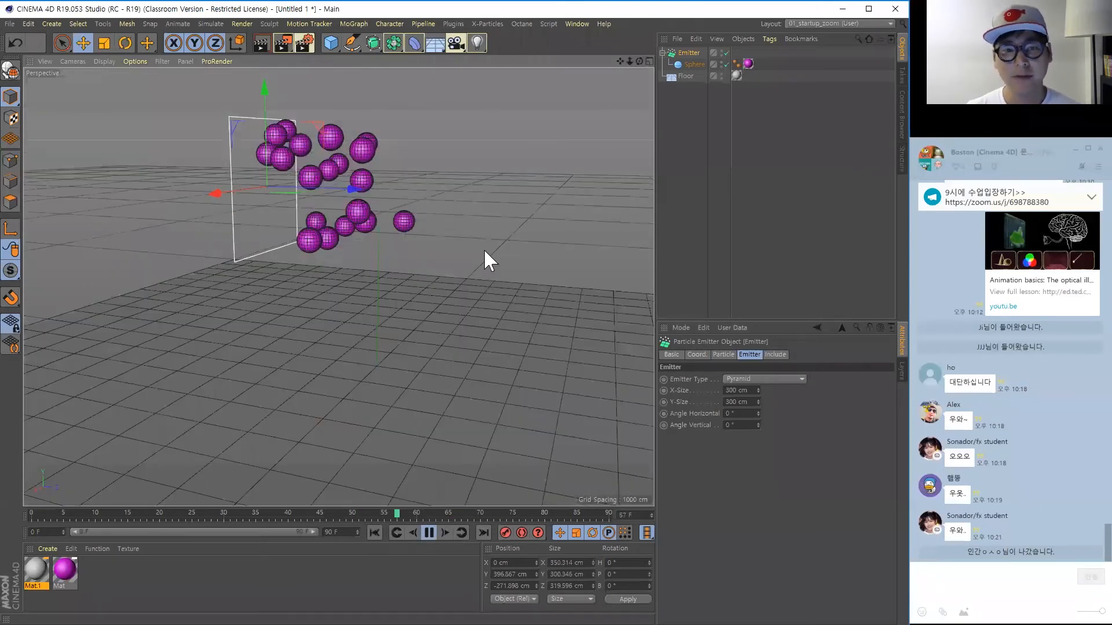
key("F8")
key("shift+f")
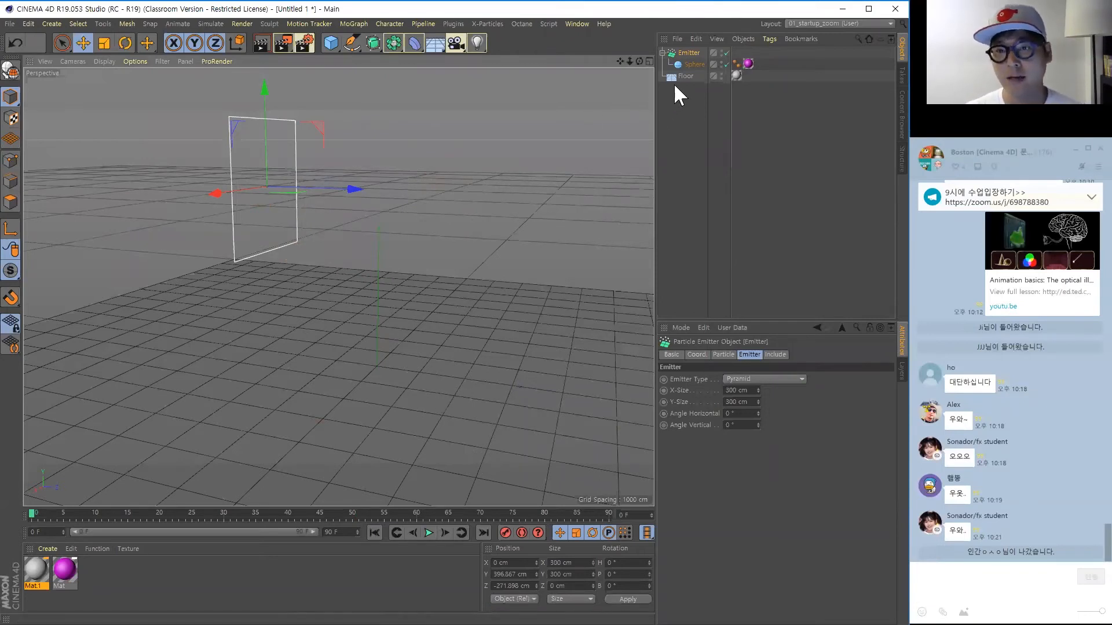
Add a Collider Body simulation tag to the Floor and place it after the texture tag.
left_click(710, 77)
left_click(768, 39)
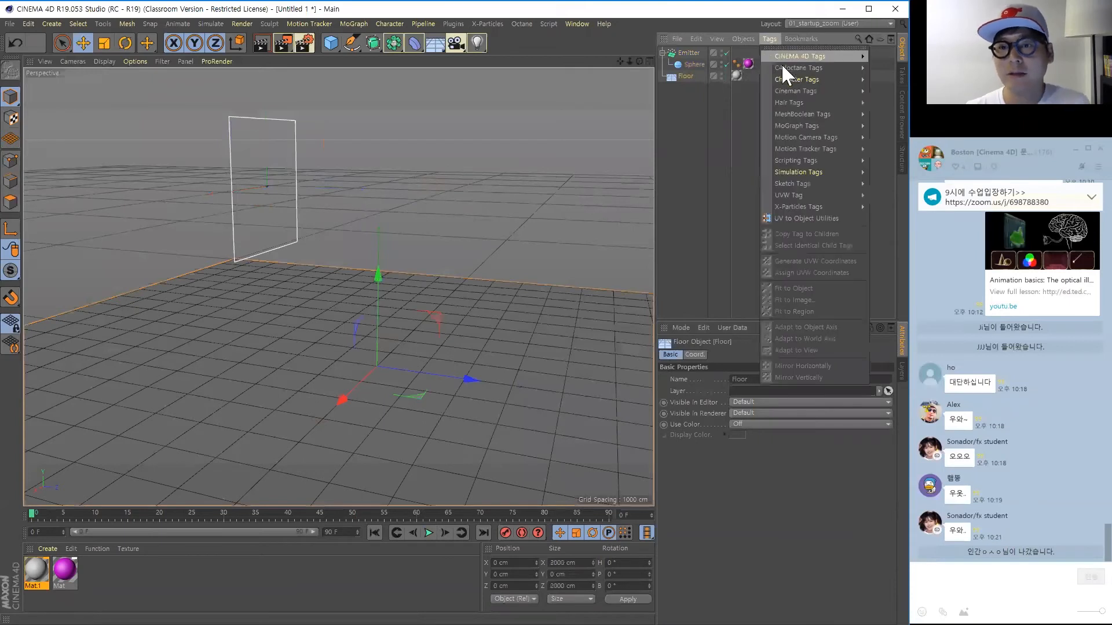
mouse_move(797, 171)
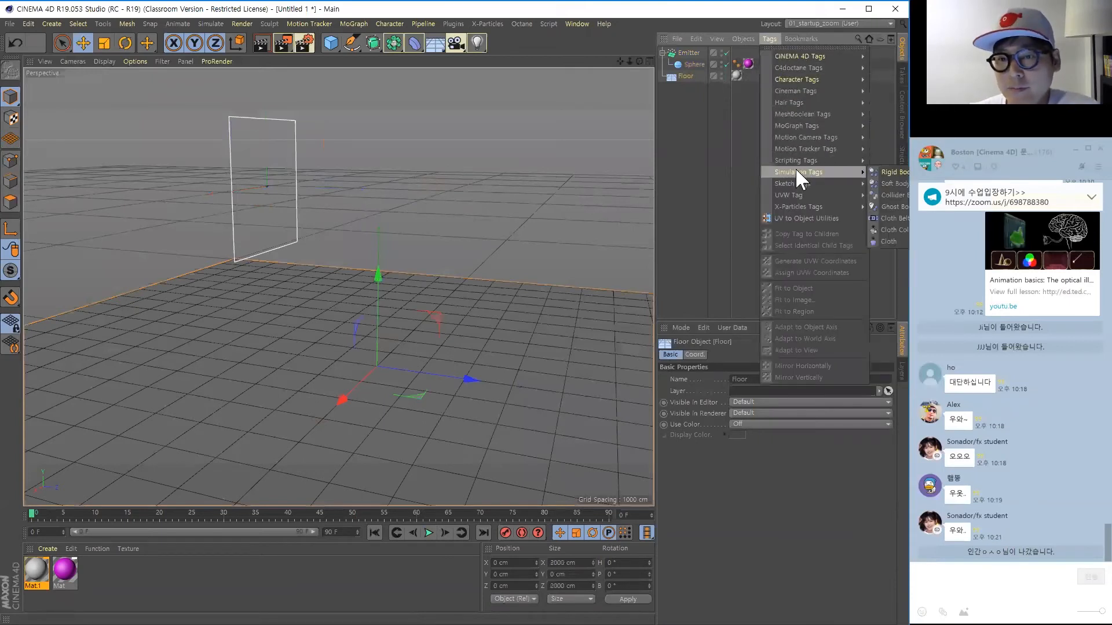
left_click(888, 194)
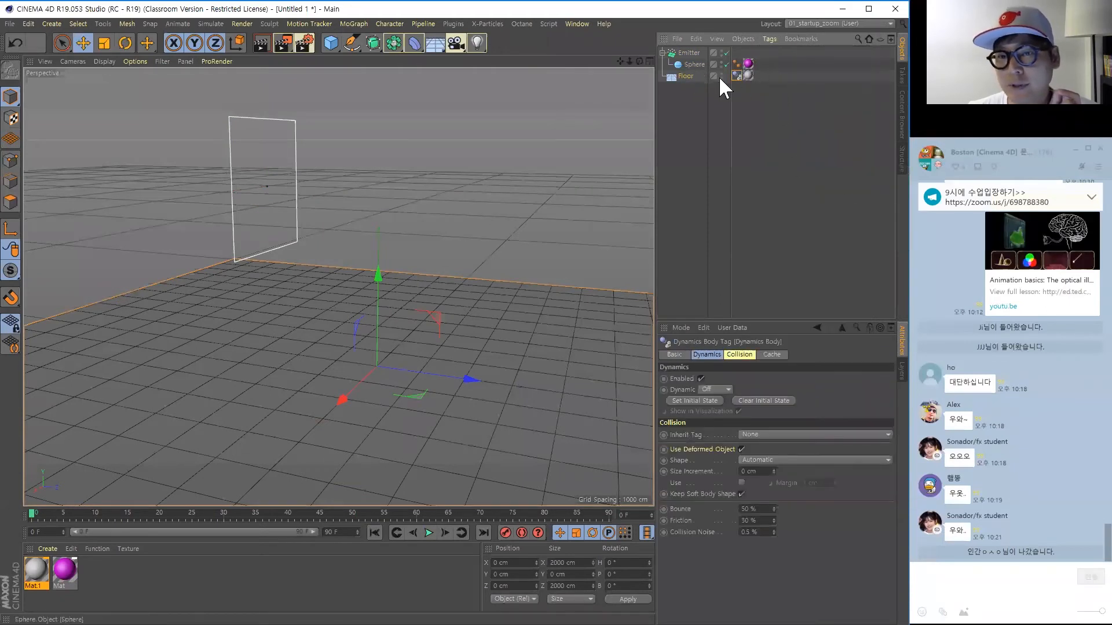
mouse_move(736, 73)
left_mouse_down()
mouse_move(758, 77)
mouse_move(748, 75)
left_mouse_up()
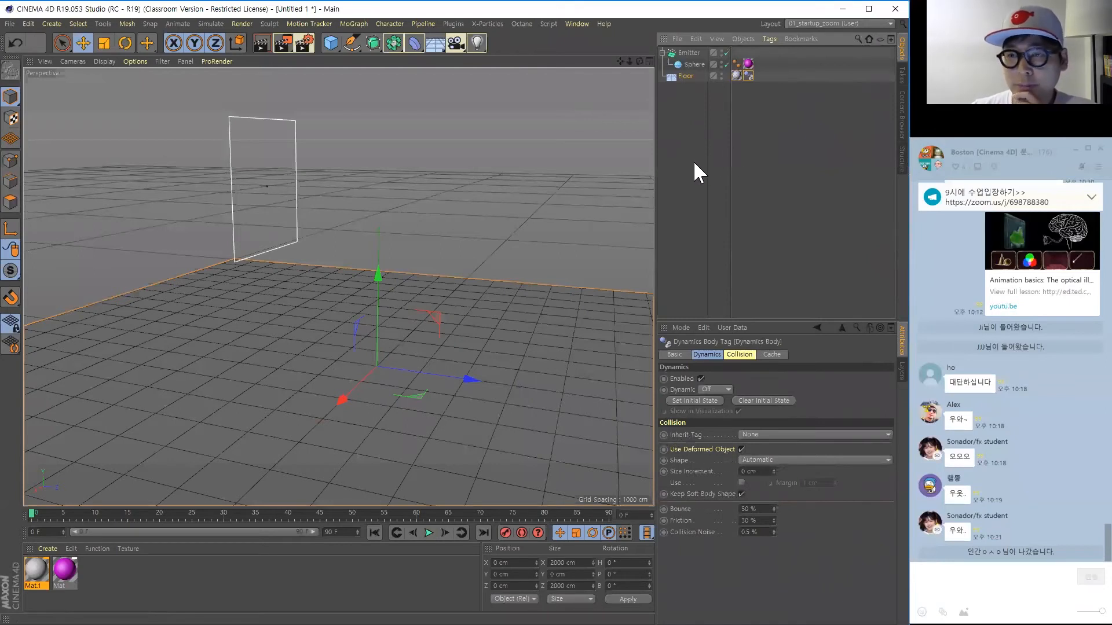
Add a Rigid Body simulation tag to the Sphere and place it after the purple material's texture tag.
left_click(692, 65)
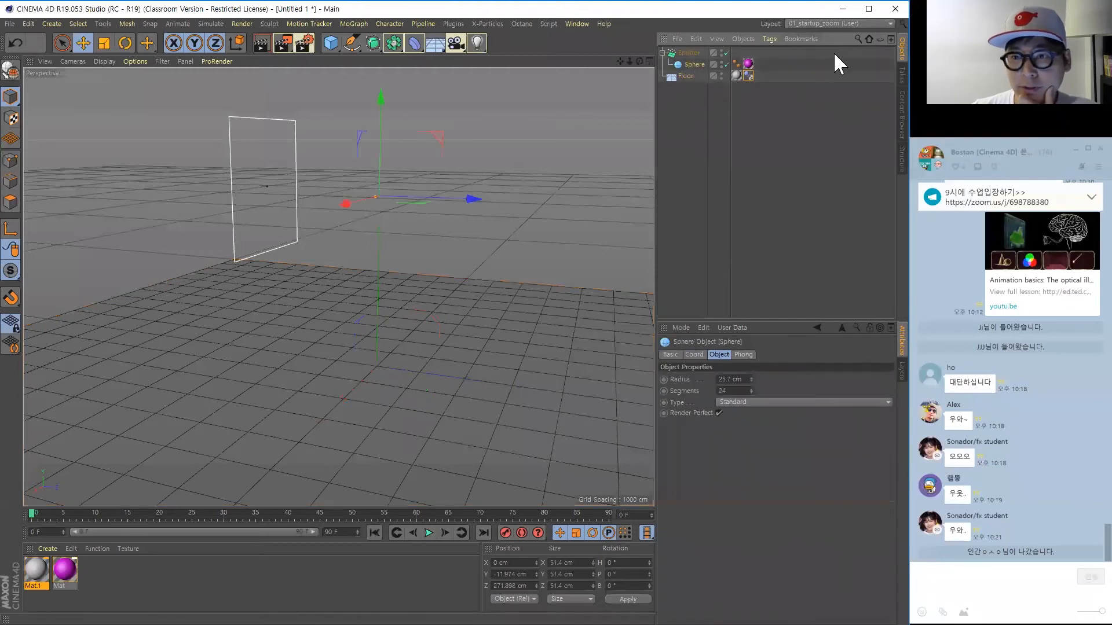
left_click(769, 39)
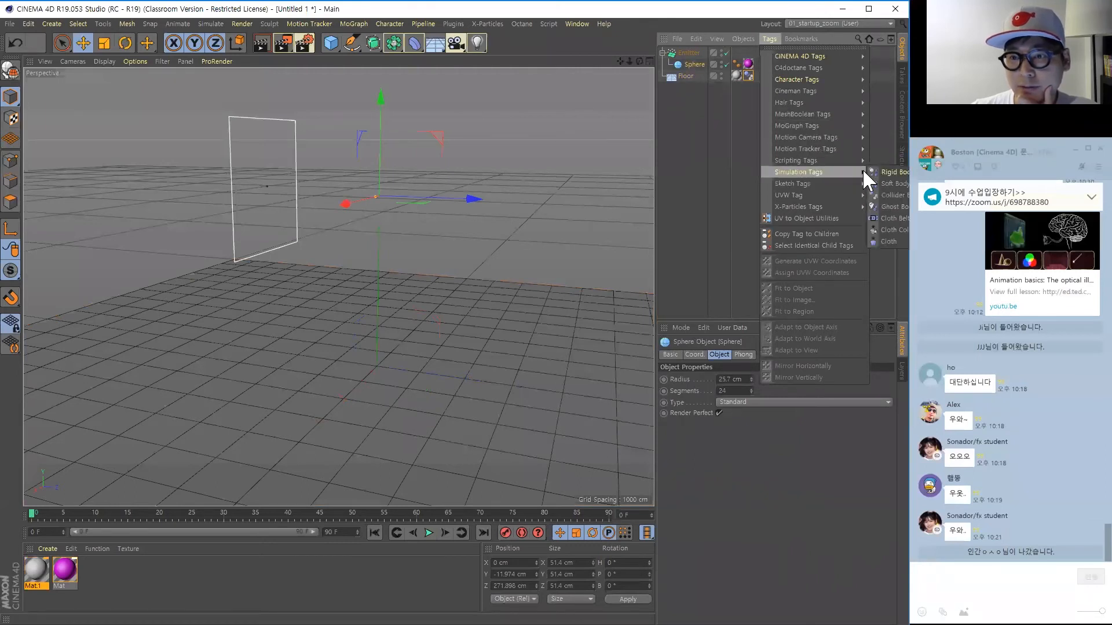
left_click(883, 172)
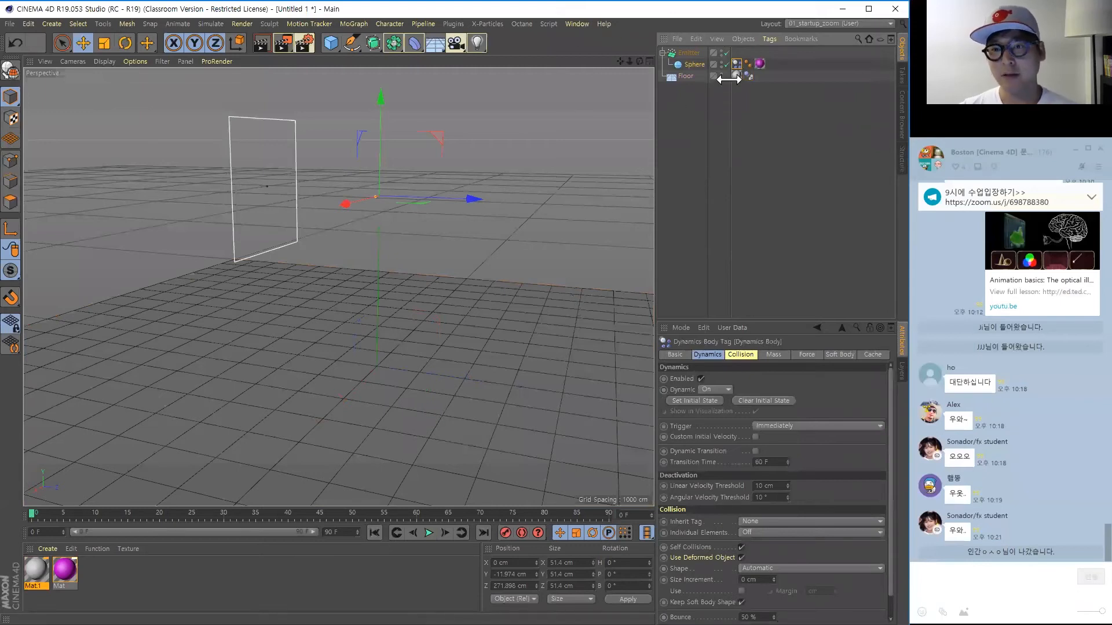
left_click_drag(736, 61, 768, 64)
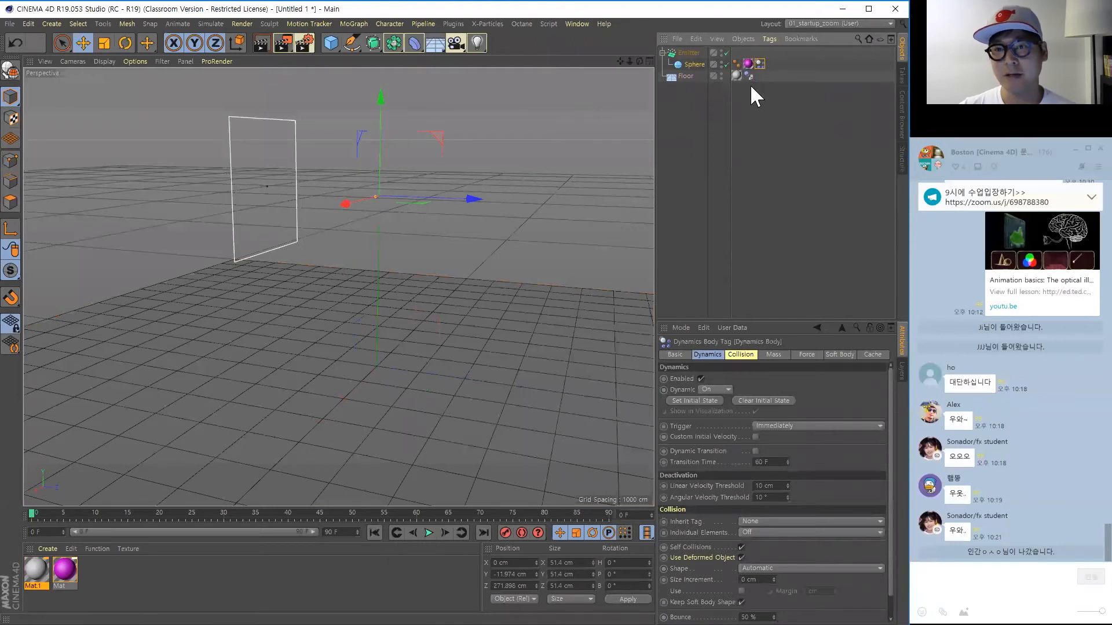
Deselect everything, play the dynamics simulation of the emitted spheres from frame 0 and pause it at frame 75.
left_click_drag(793, 167, 681, 45)
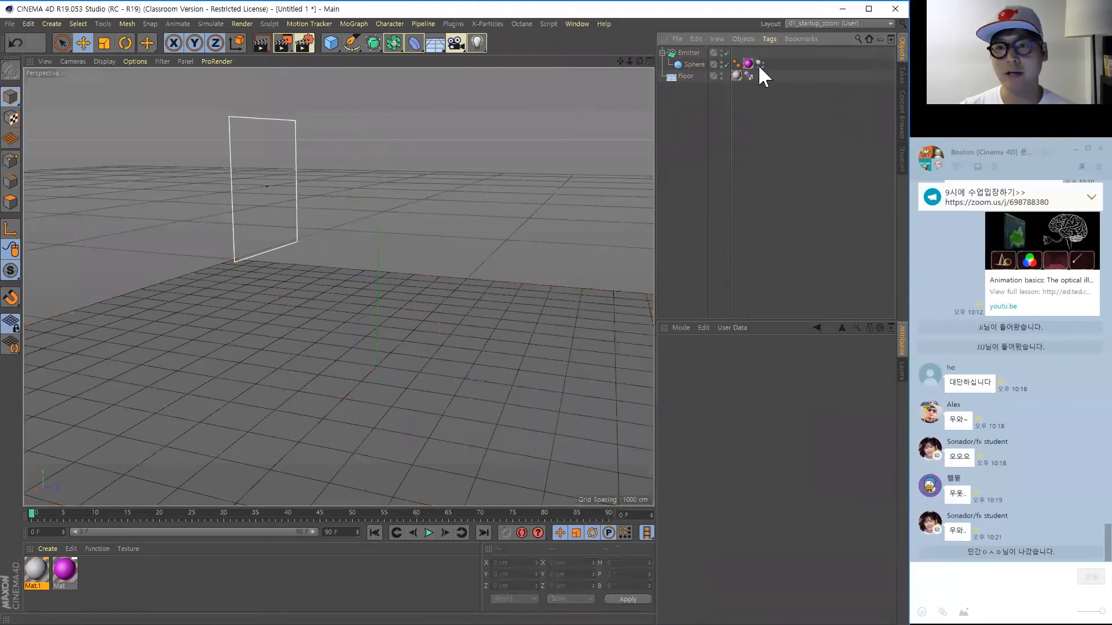
left_click(760, 64)
left_click(692, 124)
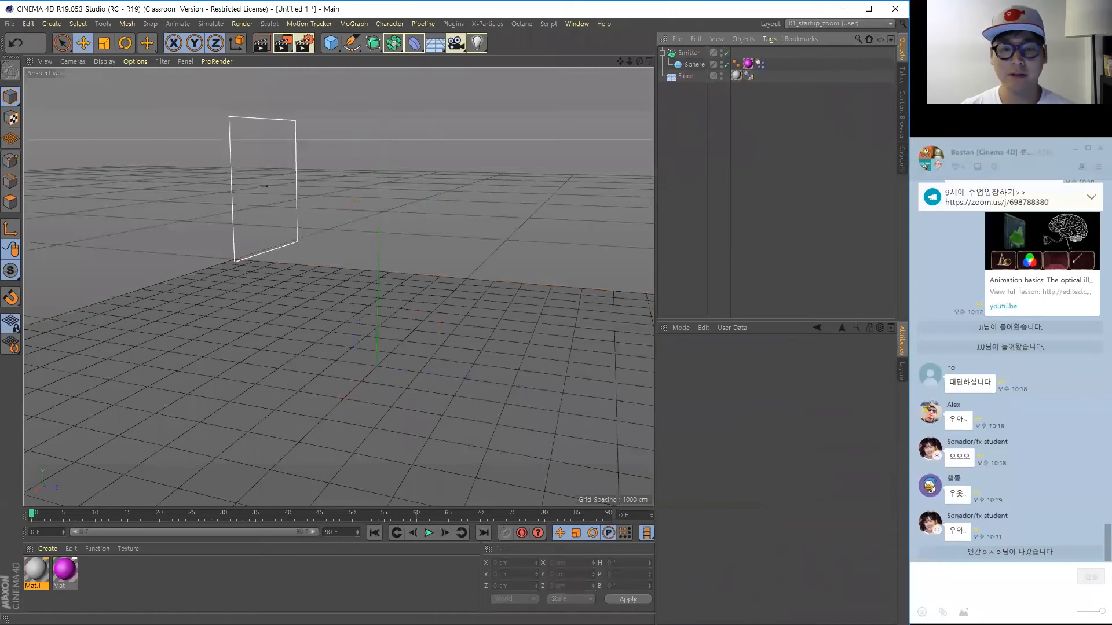
left_click(429, 533)
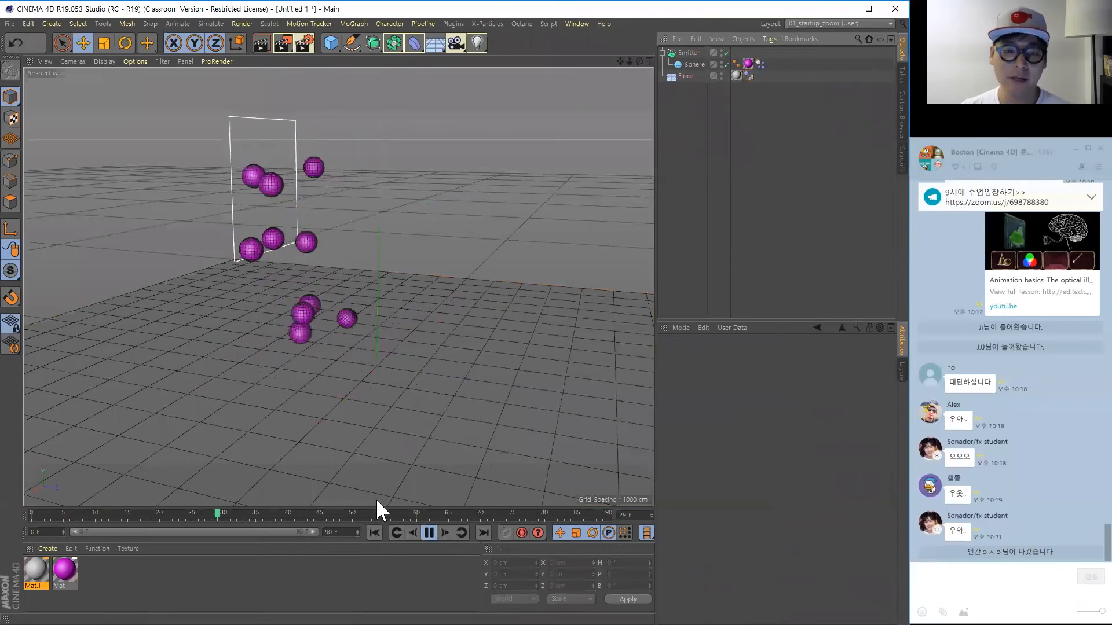
left_click(426, 529)
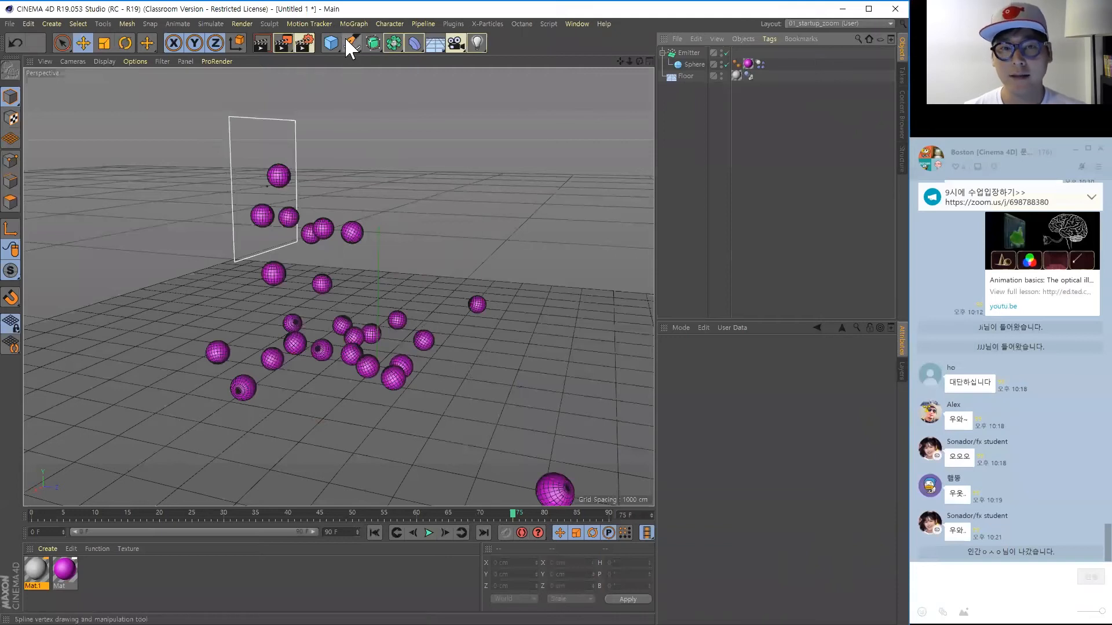
left_click(353, 23)
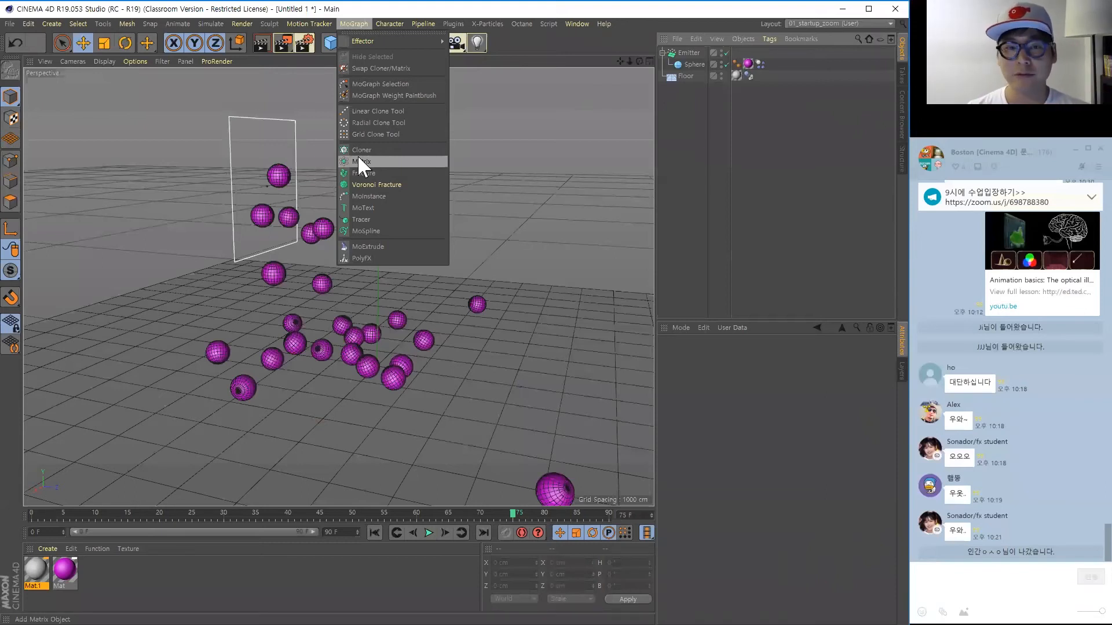
left_click(529, 189)
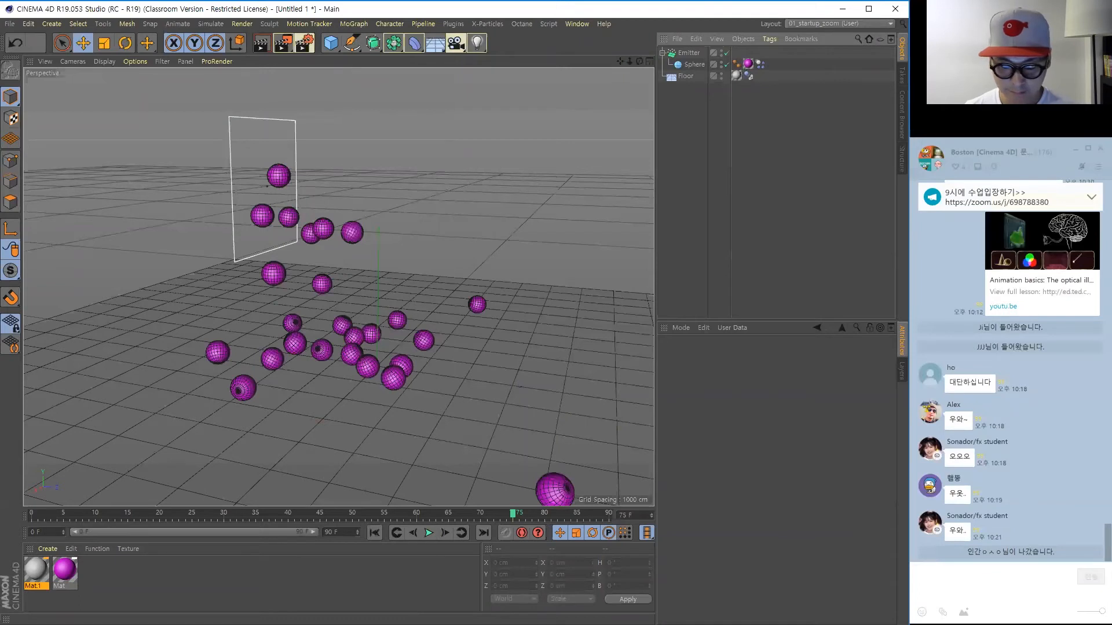
Switch to the Balchagi course page in the browser and highlight the Week. 2 camera and shot topics of the curriculum.
key("alt+Tab")
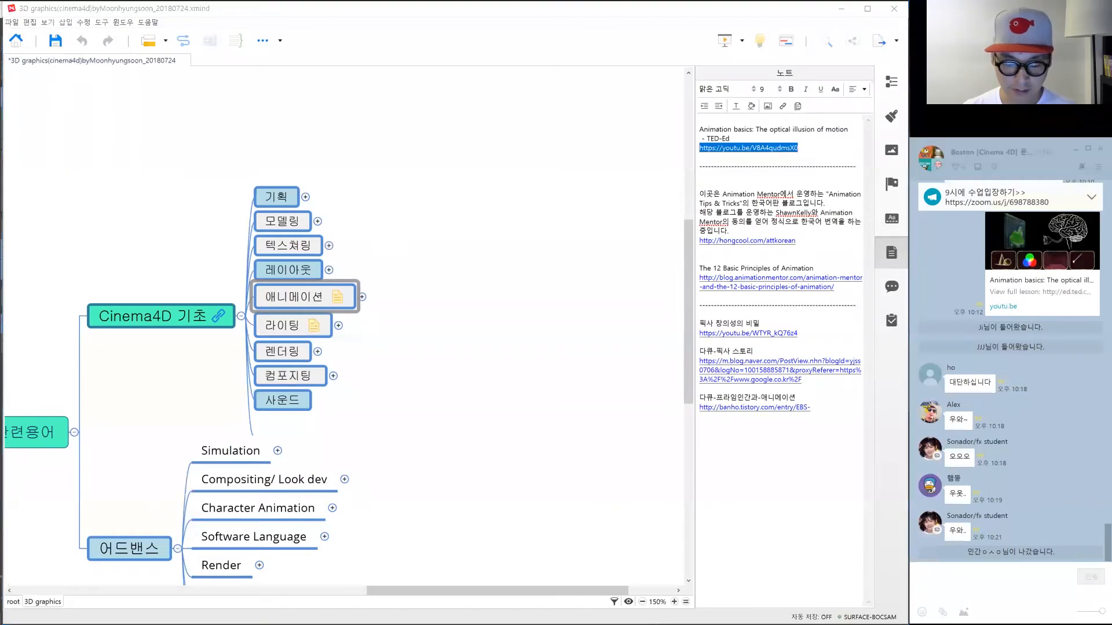
key("alt+Tab")
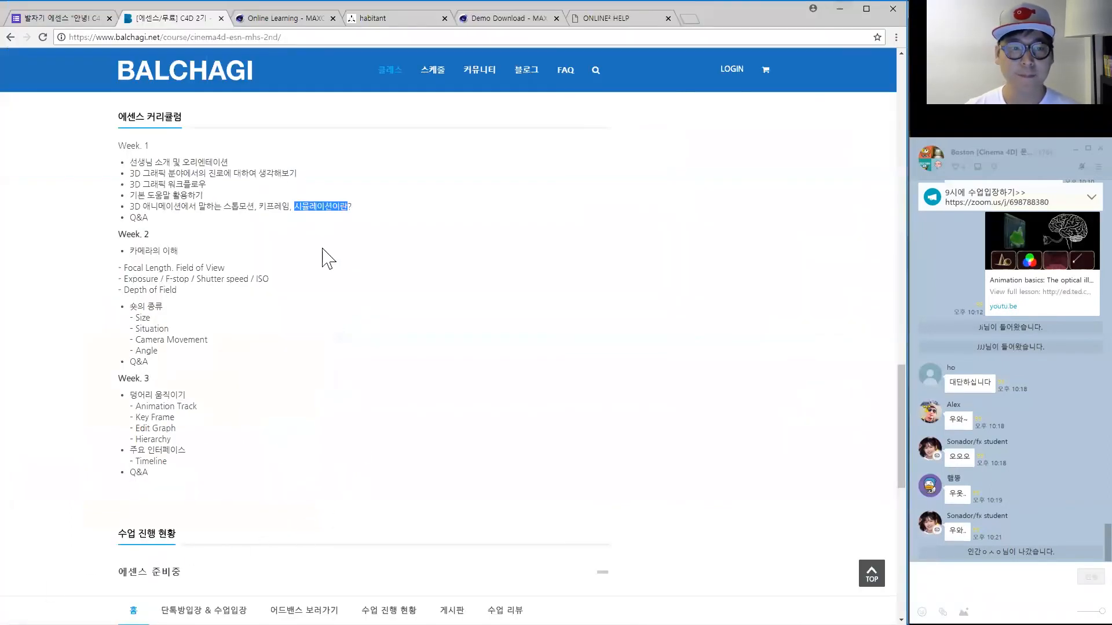
left_click(364, 274)
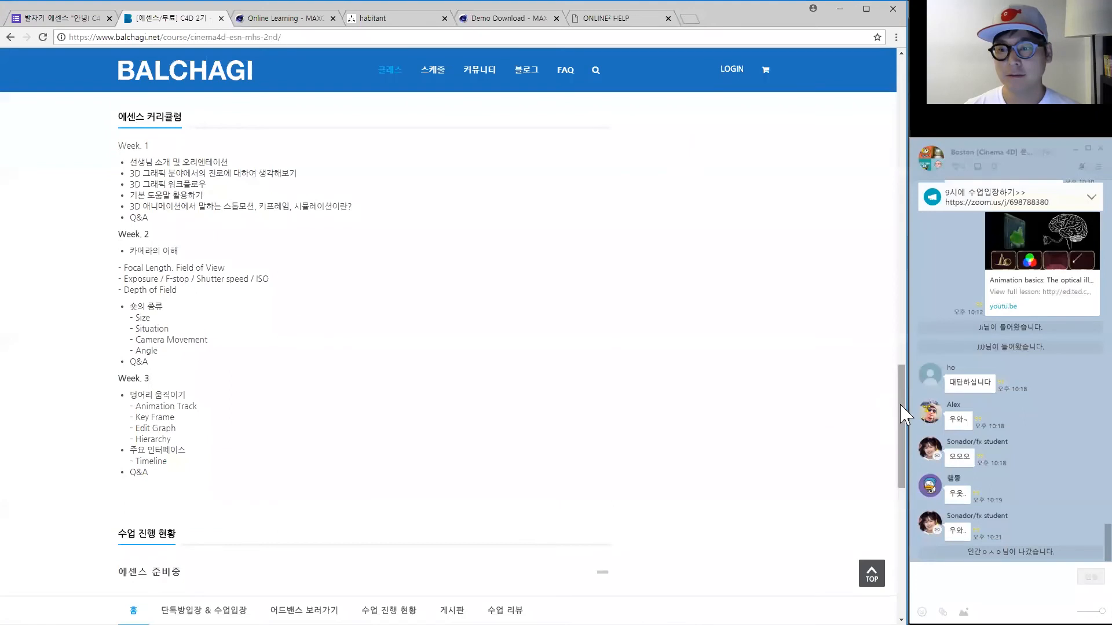
scroll(904, 438, "down", 1)
scroll(905, 439, "down", 1)
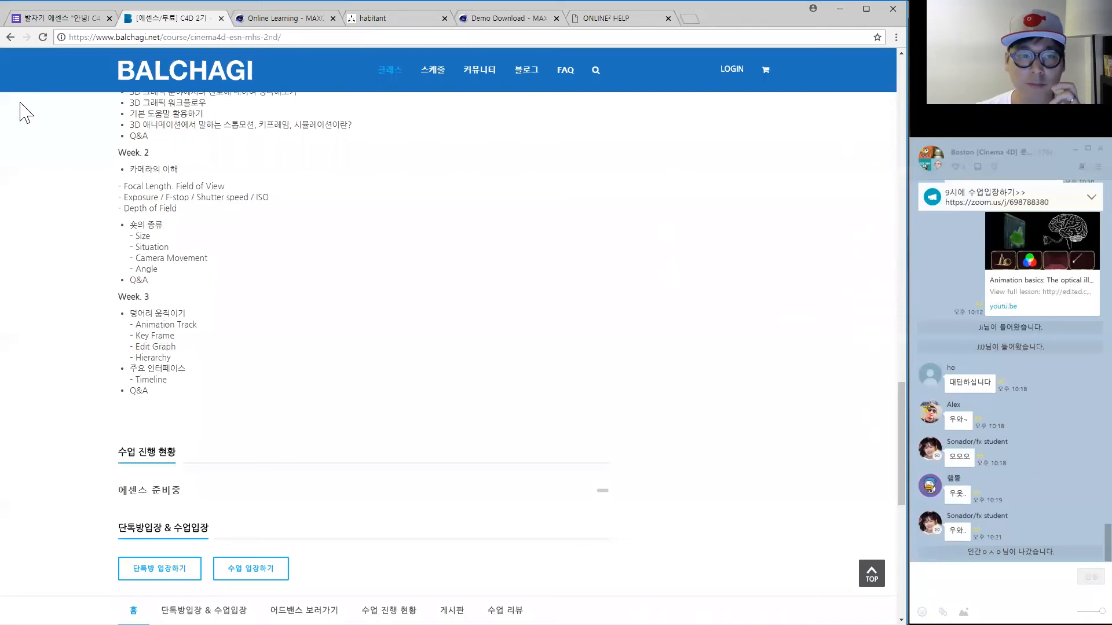
left_click_drag(134, 169, 186, 292)
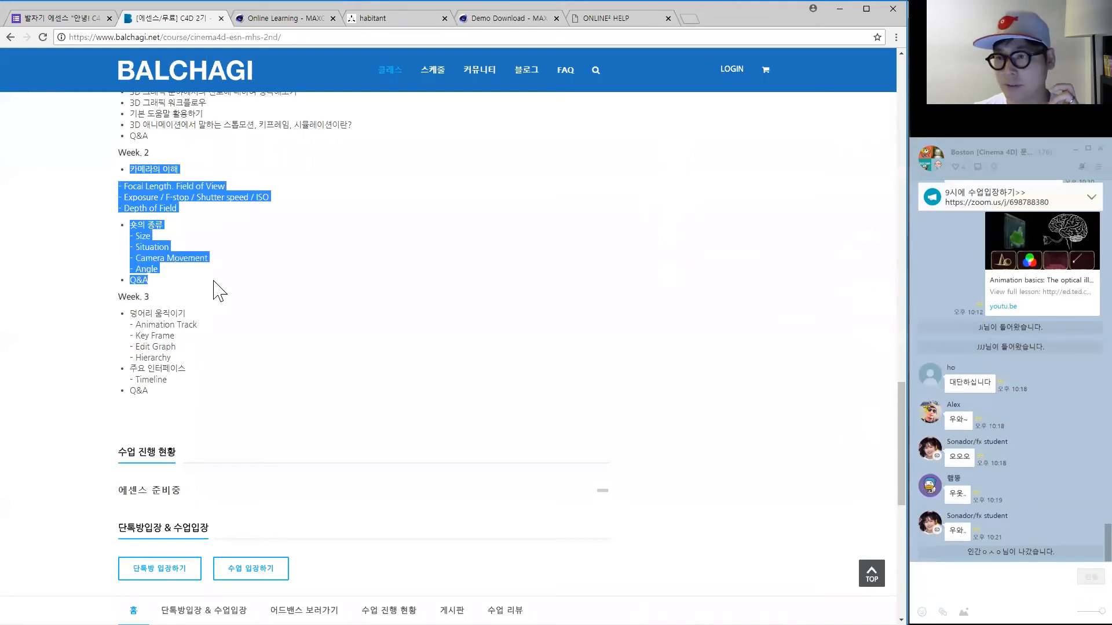
left_click(198, 287)
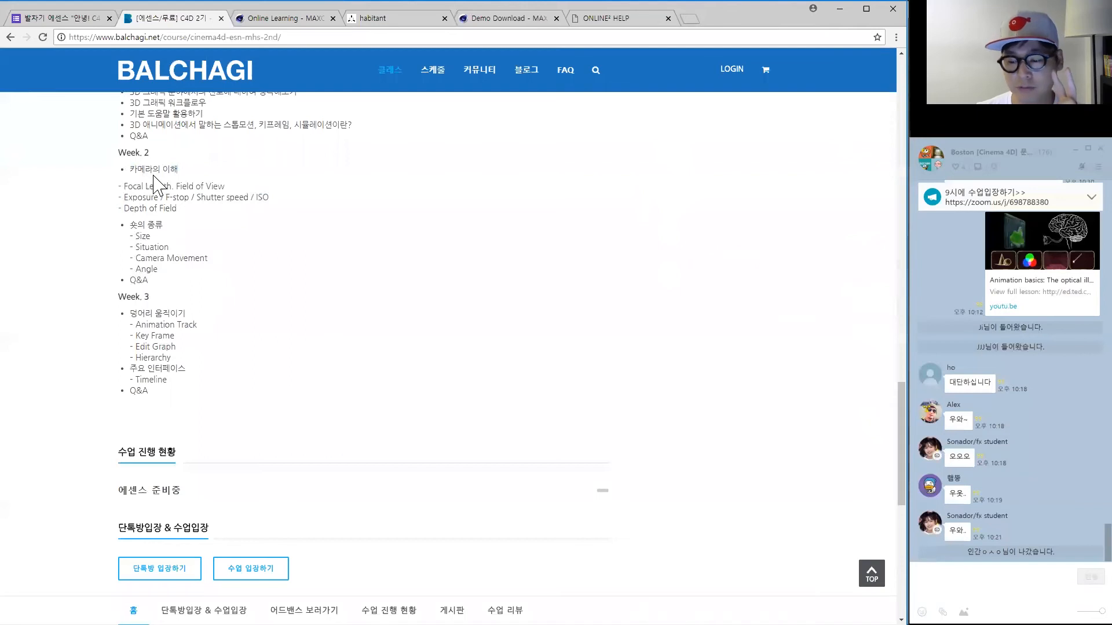
left_click_drag(132, 169, 167, 282)
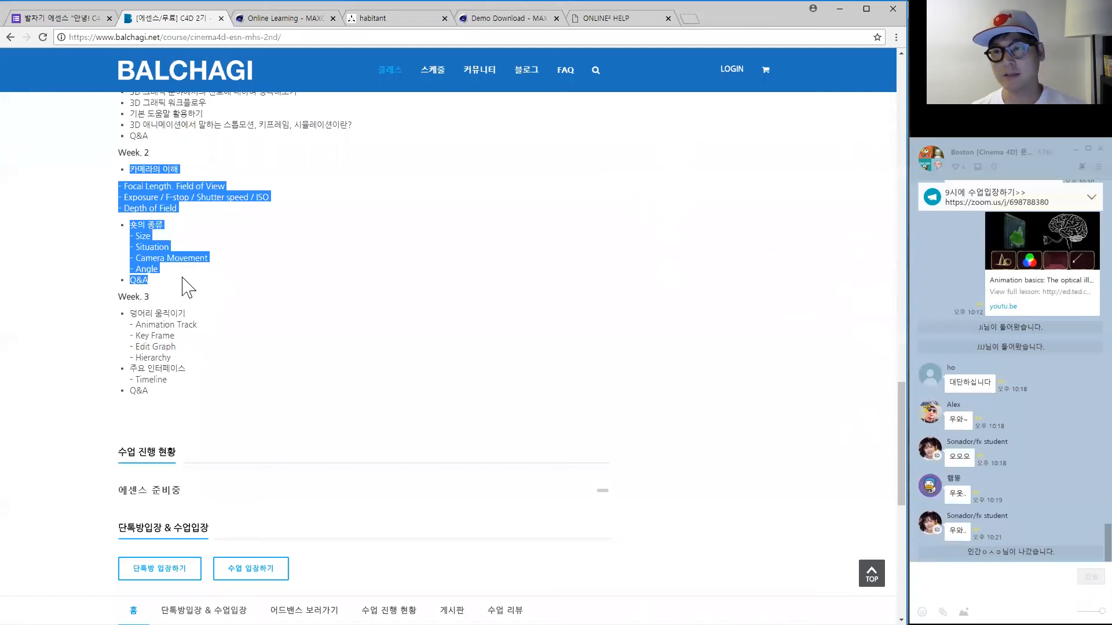
Go through the Week. 3 topics of the curriculum, highlighting Animation Track, Key Frame, Edit Graph and Hierarchy in turn.
left_click(225, 318)
mouse_move(131, 316)
left_mouse_down()
mouse_move(159, 389)
mouse_move(157, 334)
mouse_move(143, 314)
left_mouse_up()
left_click_drag(902, 416, 874, 437)
left_click(161, 225)
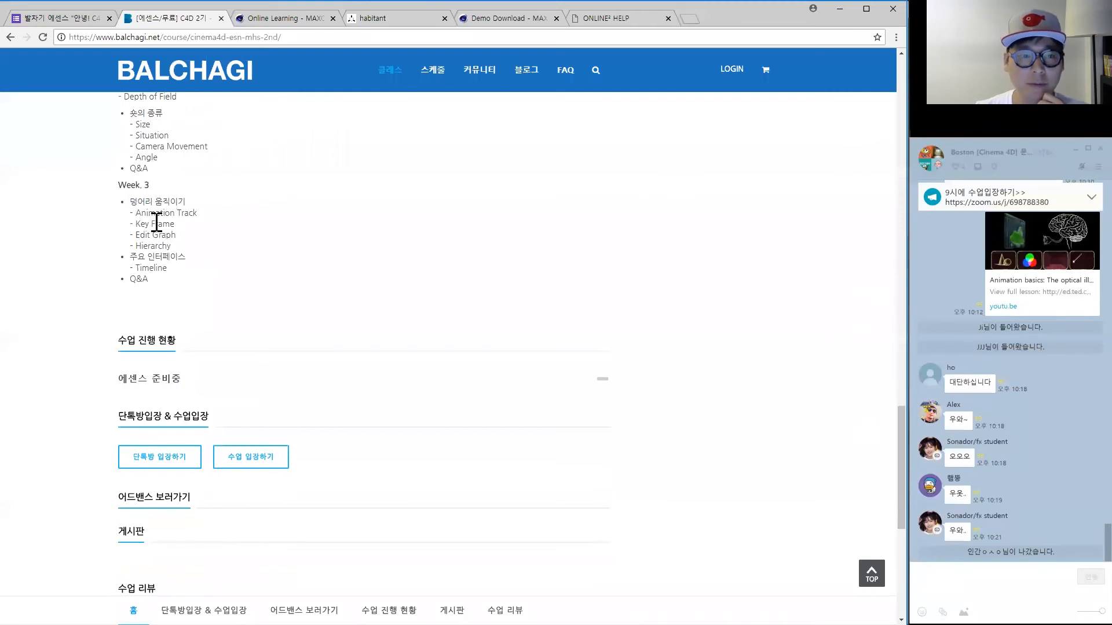
left_click_drag(136, 213, 201, 212)
left_click_drag(135, 223, 179, 231)
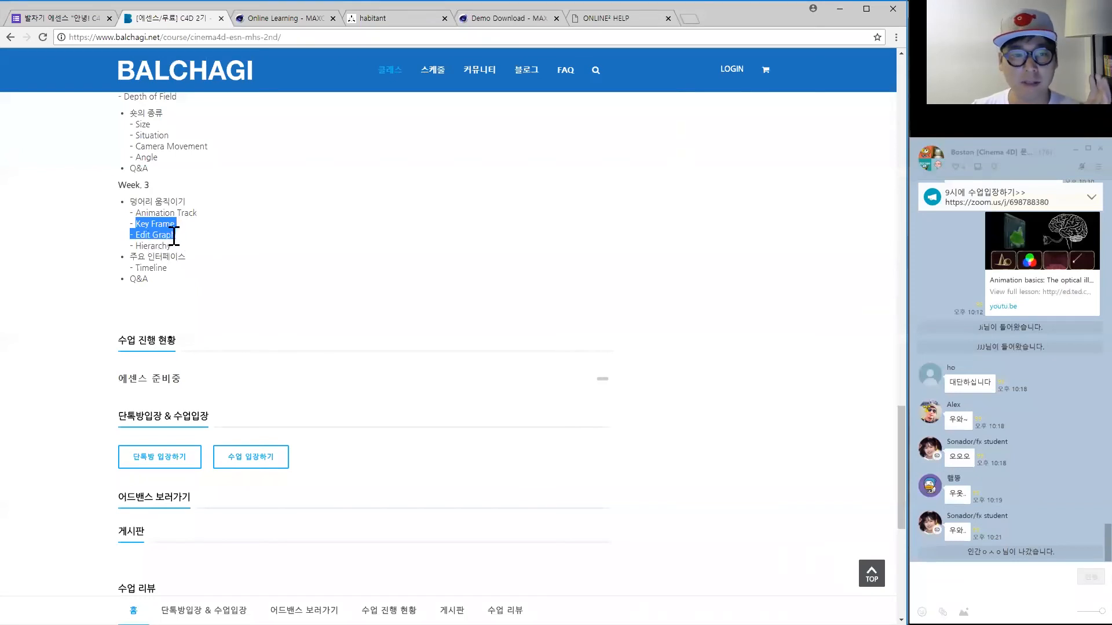
left_click_drag(130, 237, 180, 236)
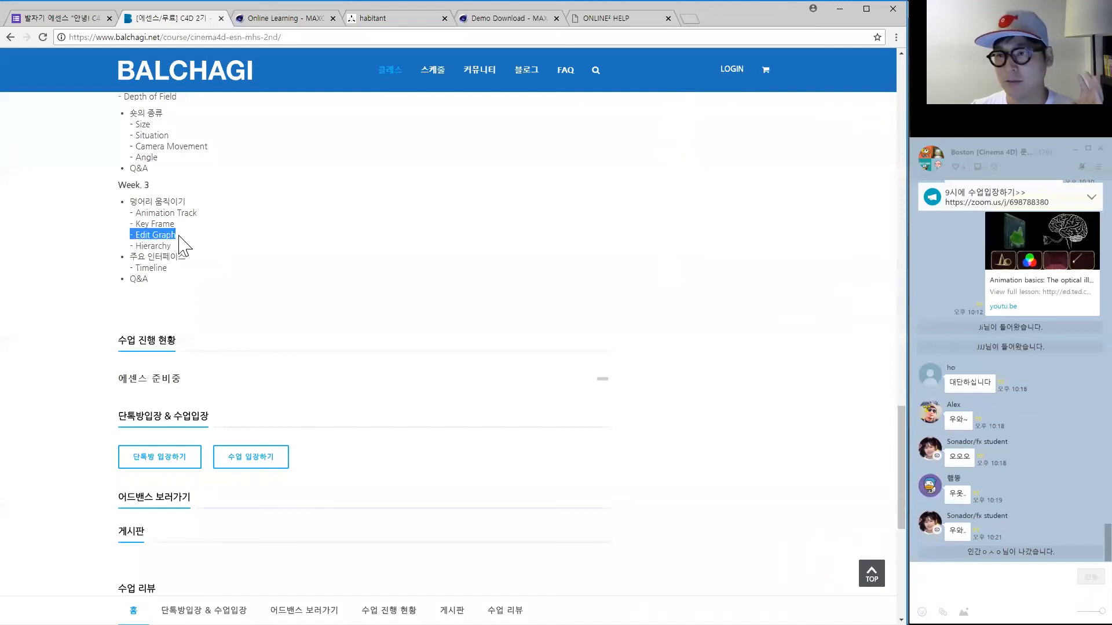
double_click(144, 247)
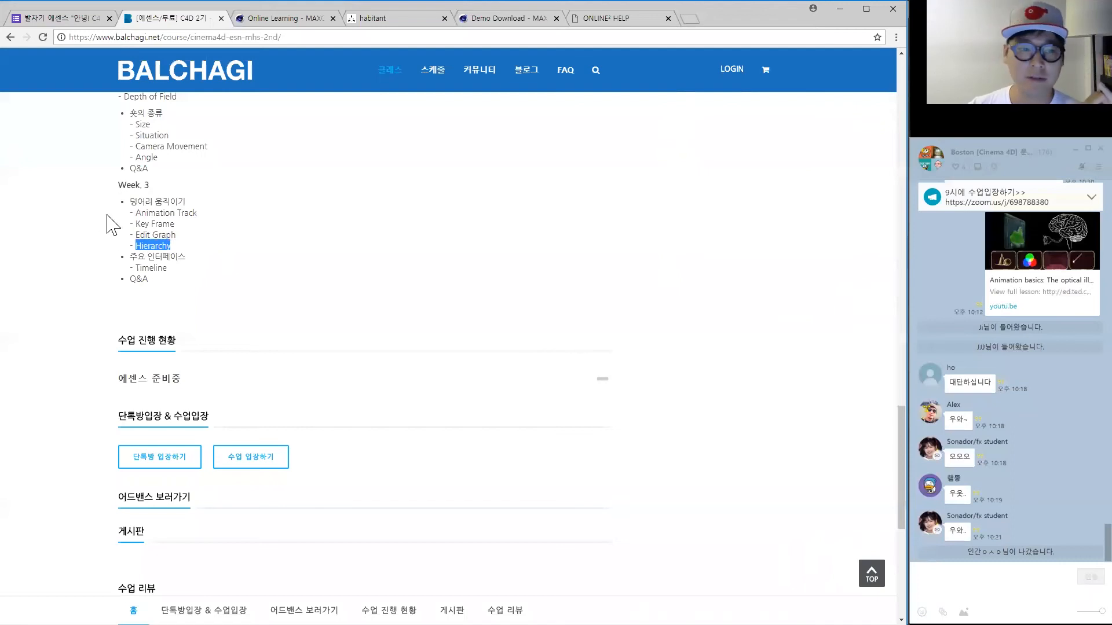
left_click_drag(120, 183, 162, 260)
left_click(174, 278)
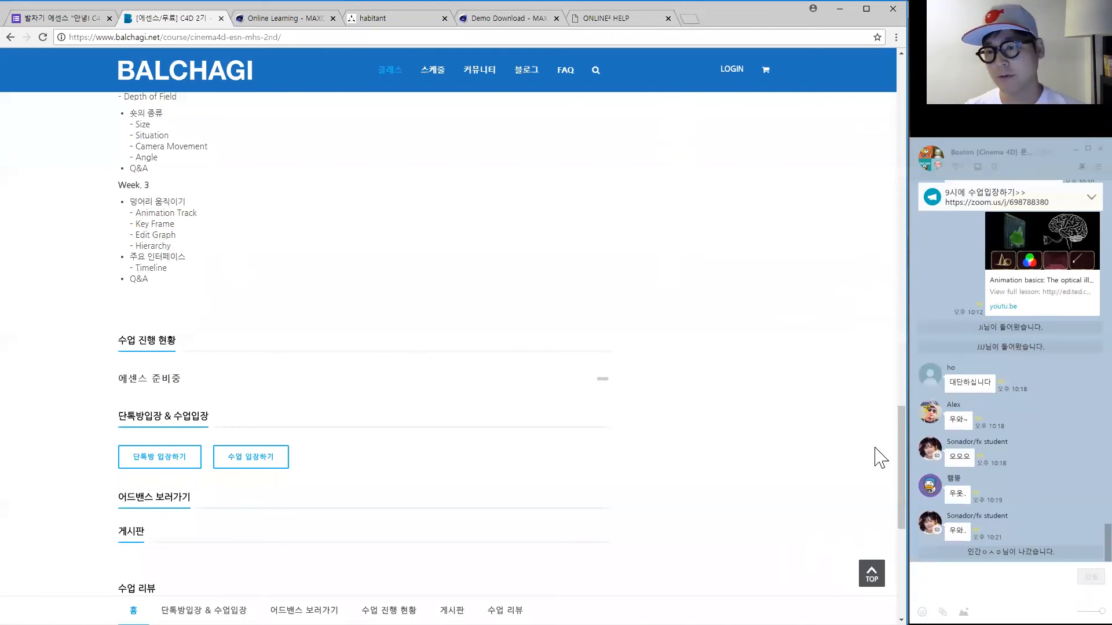
Return to the start of the curriculum list, highlight the topics from Week. 1 through Week. 3 and clear the highlight.
left_click_drag(902, 447, 902, 412)
scroll(902, 410, "up", 2)
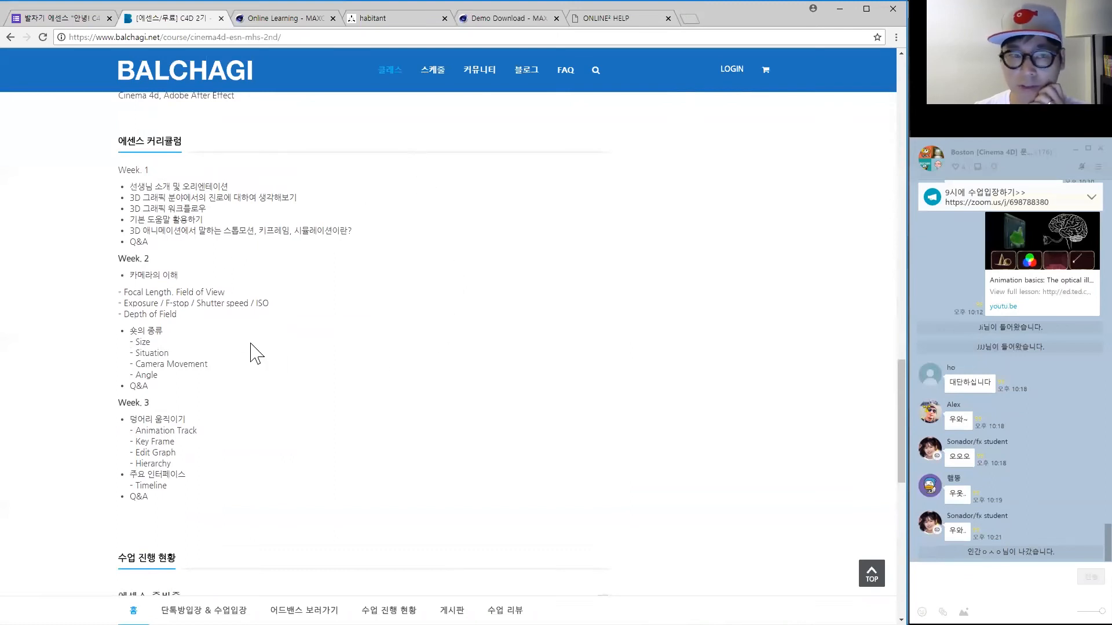
left_click_drag(143, 198, 160, 495)
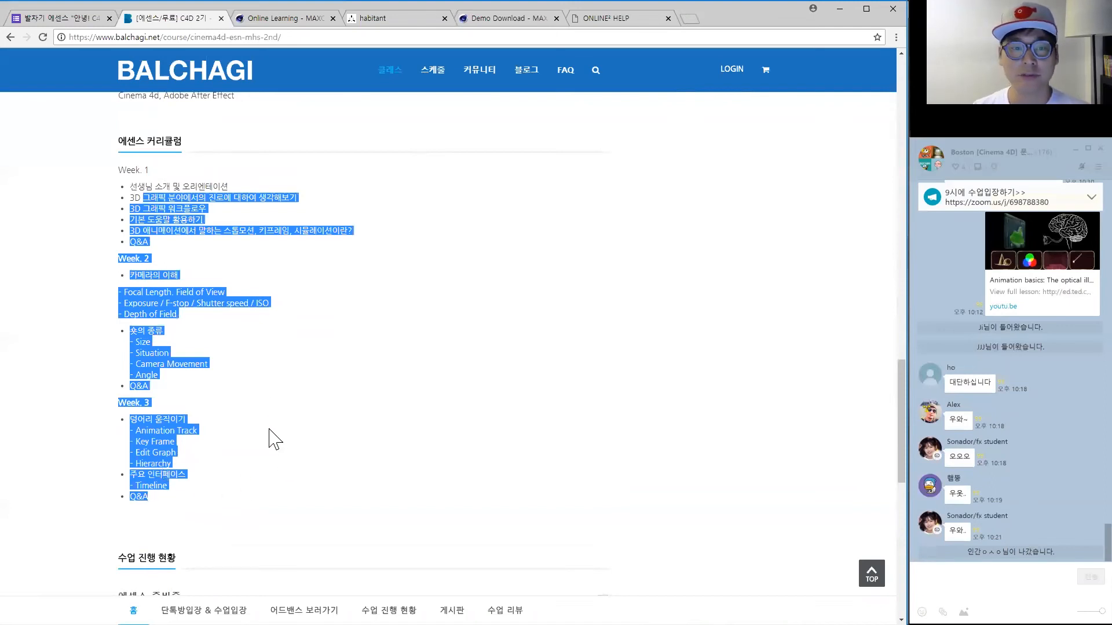
left_click(323, 371)
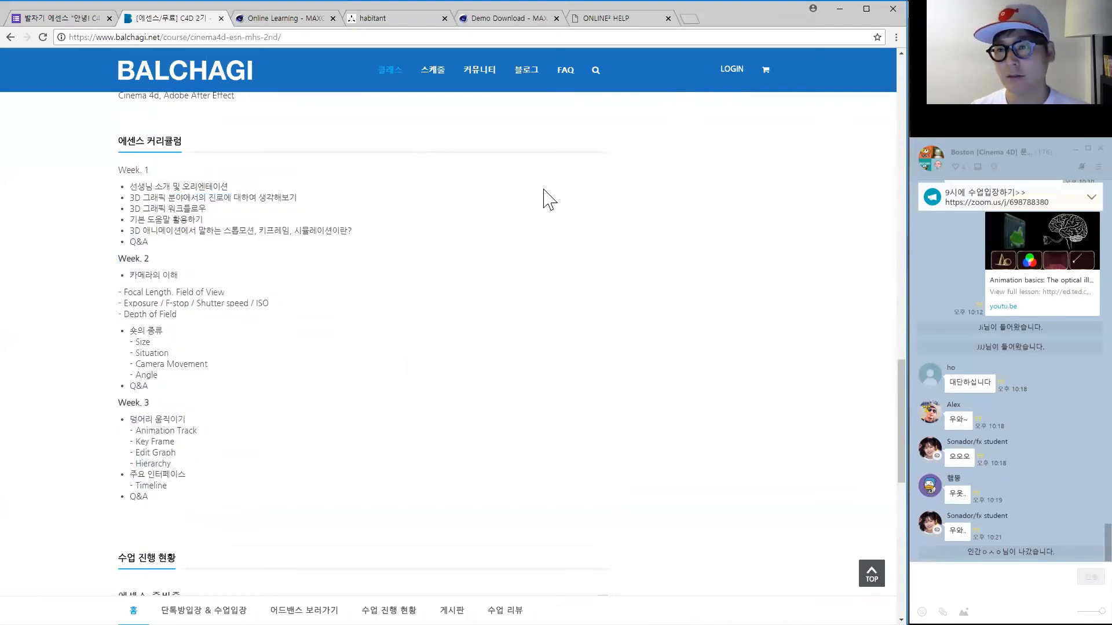
Switch back to the XMind mind map, expand the 애니메이션 topic and look over its subtopics.
left_click(840, 8)
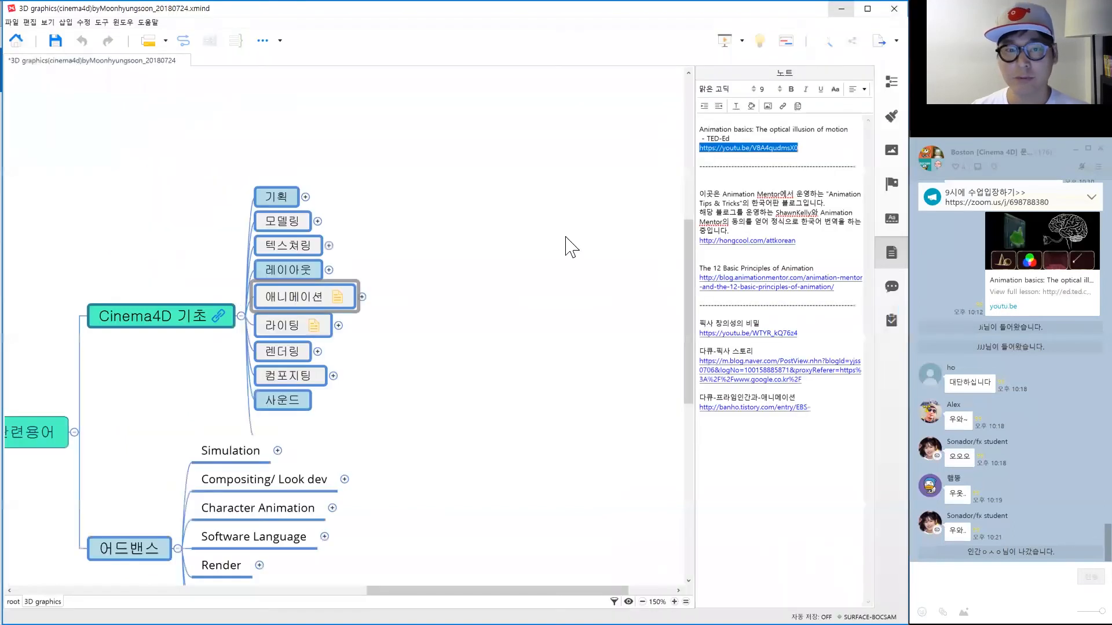
left_click(361, 296)
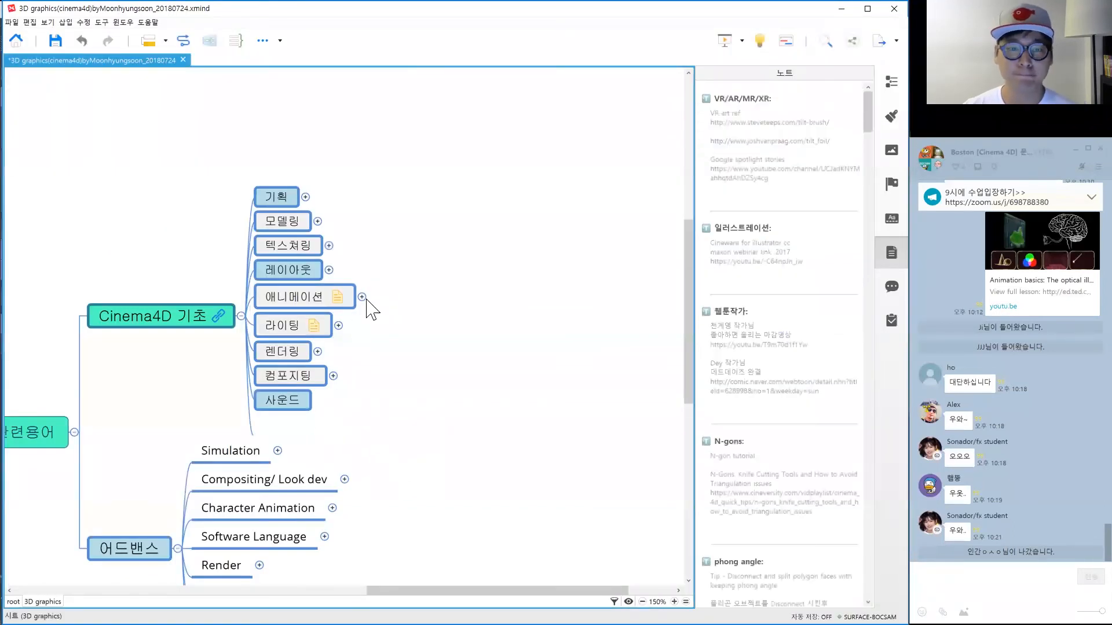
left_click(362, 296)
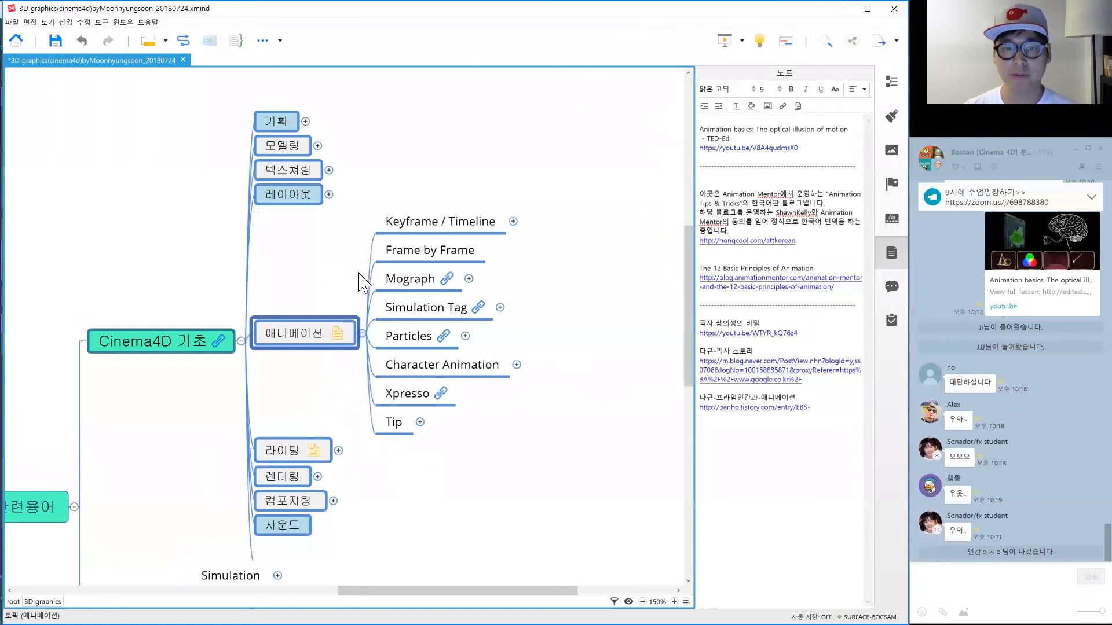
left_click_drag(586, 182, 409, 466)
left_click(503, 457)
Expand the Simulation Tag topic and point out its Rigid Body and Soft Body subtopics.
right_click_drag(583, 354, 490, 252)
right_click_drag(392, 224, 341, 208)
right_click_drag(370, 257, 377, 242)
left_click(380, 246)
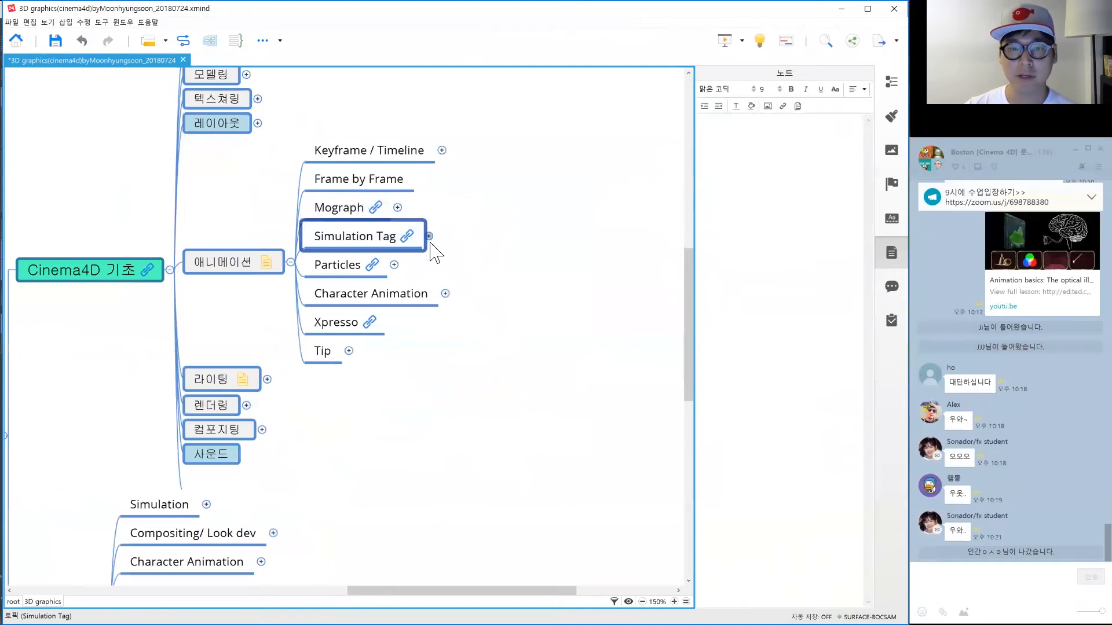
left_click(429, 237)
left_click(429, 246)
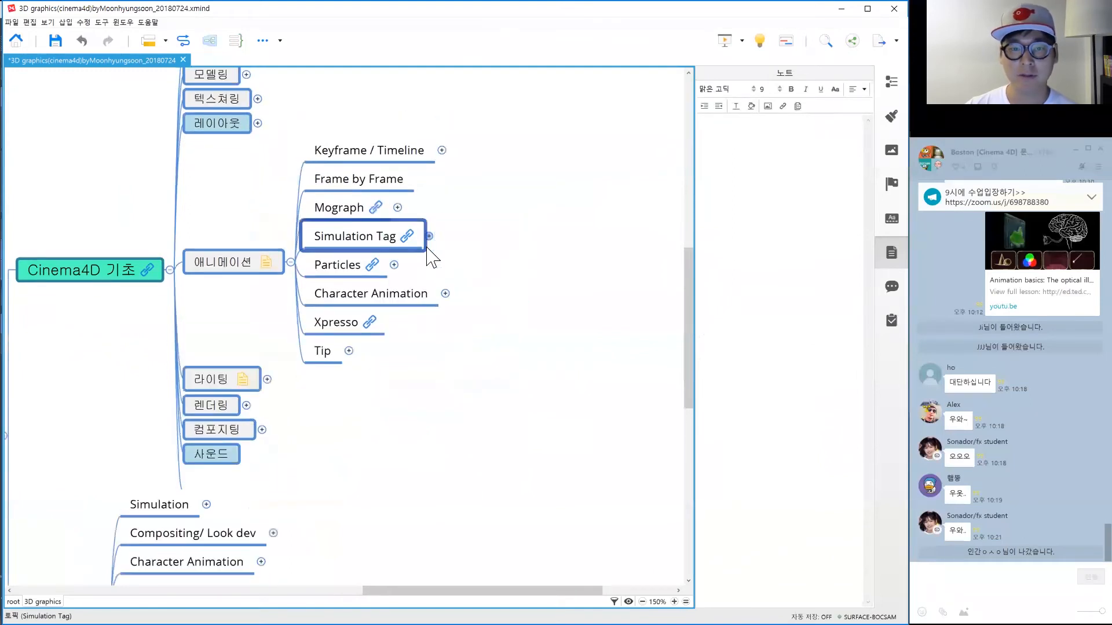
left_click(429, 236)
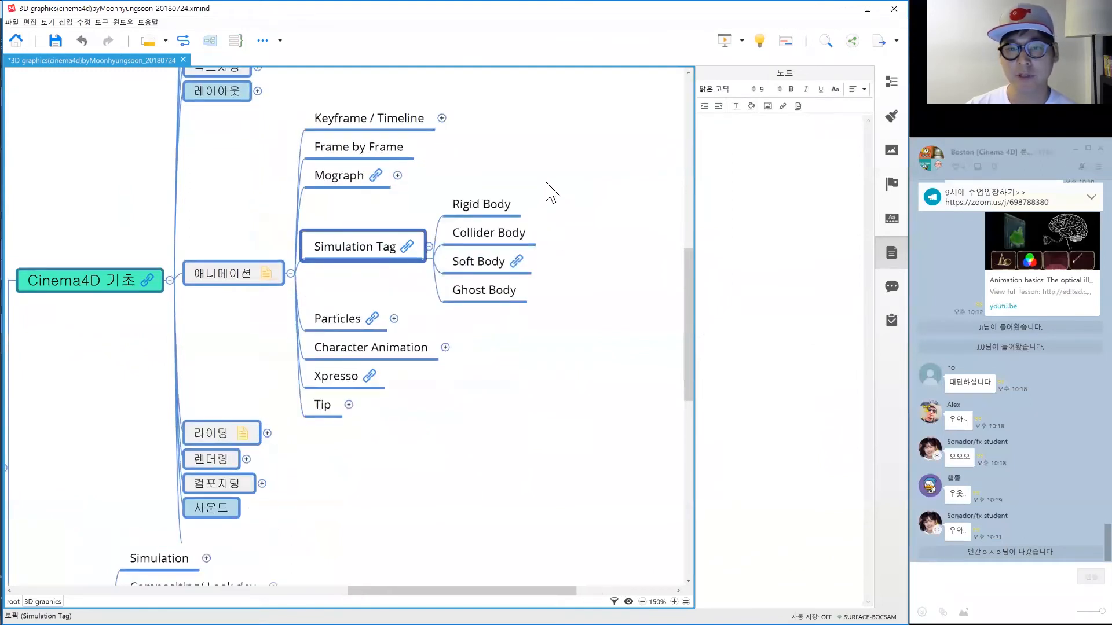
left_click_drag(557, 178, 497, 207)
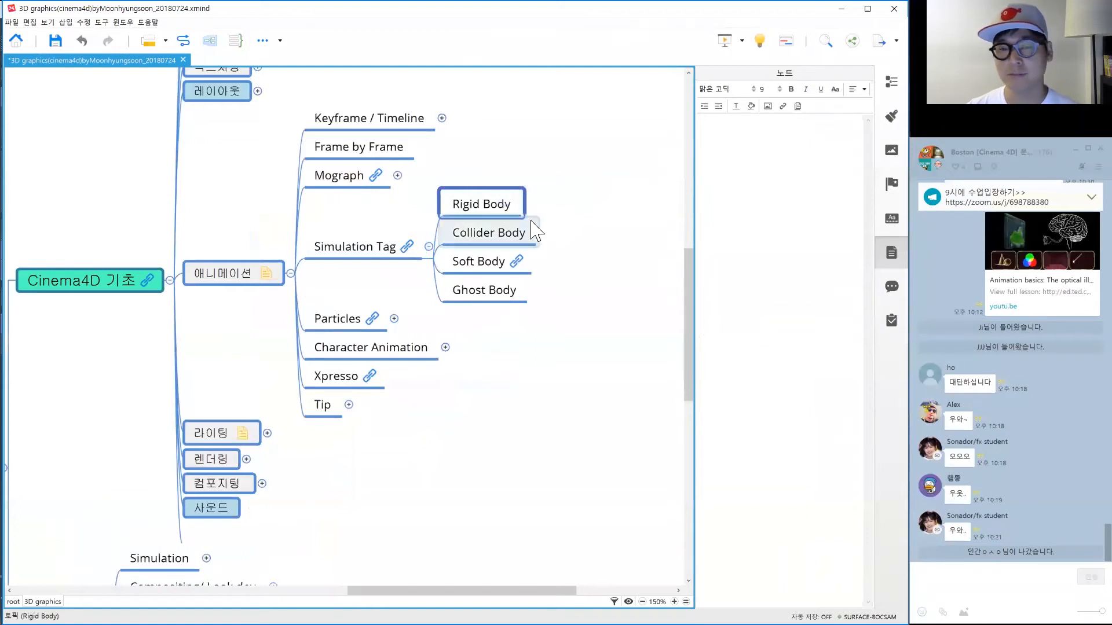
left_click_drag(584, 257, 501, 266)
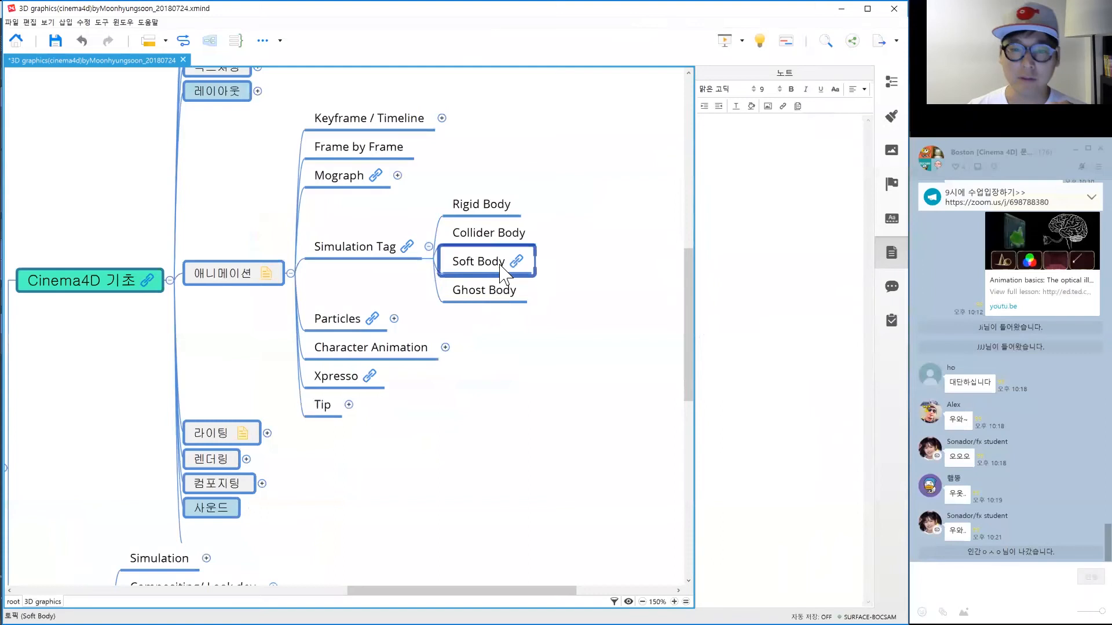
Collapse the Simulation Tag topic and expand the Particles topic.
left_click(428, 247)
left_click(375, 271)
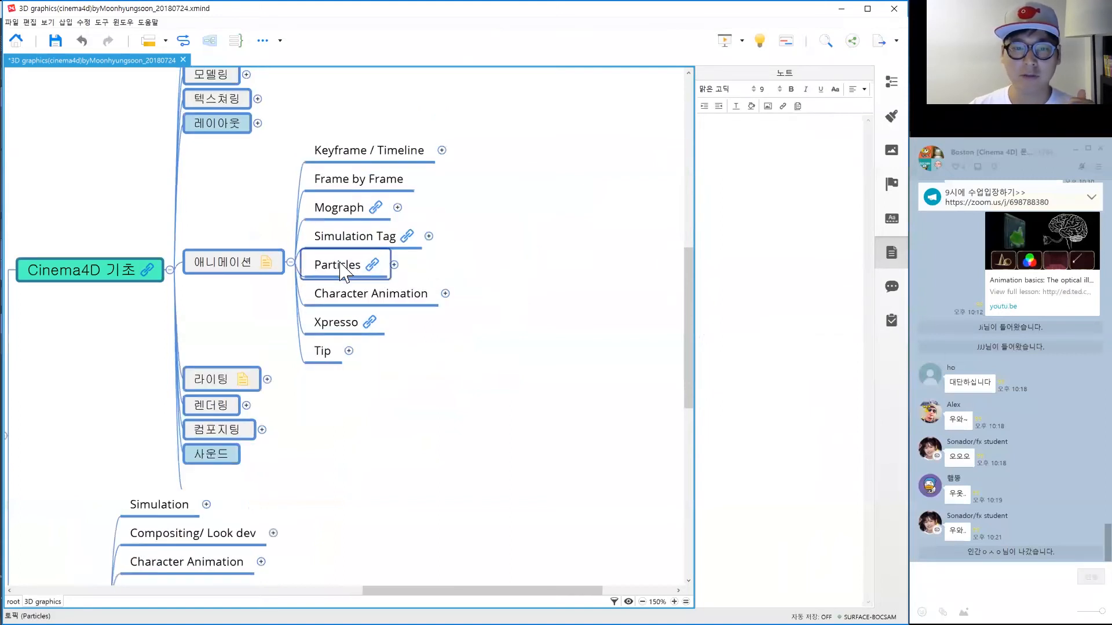
left_click(394, 265)
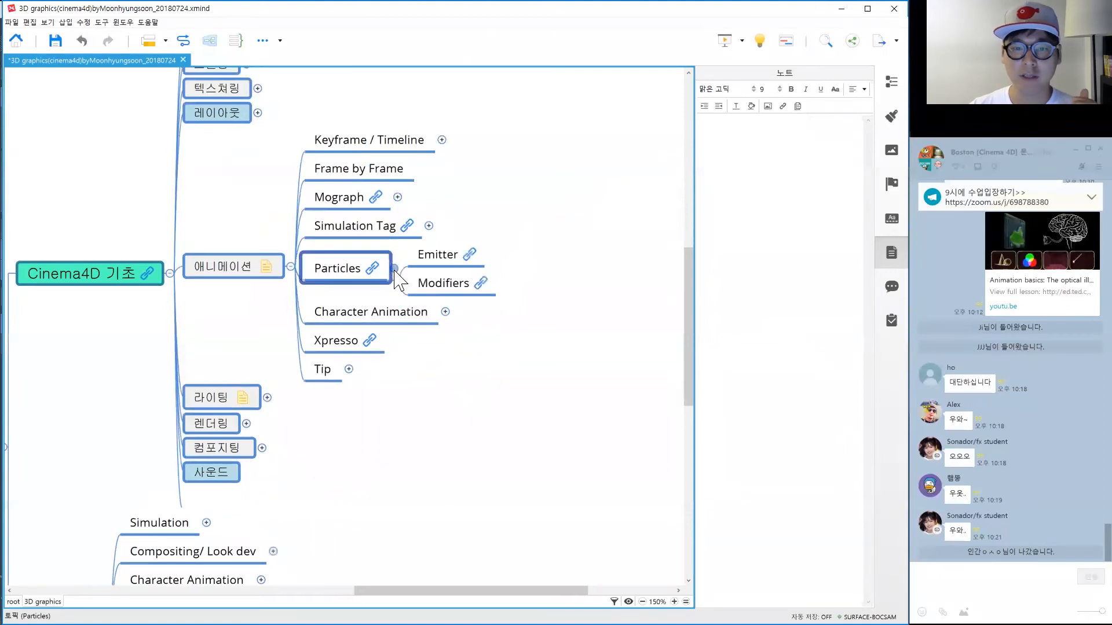
Point out the Emitter and Modifiers subtopics of Particles, and collapse the Particles topic.
left_click(350, 300)
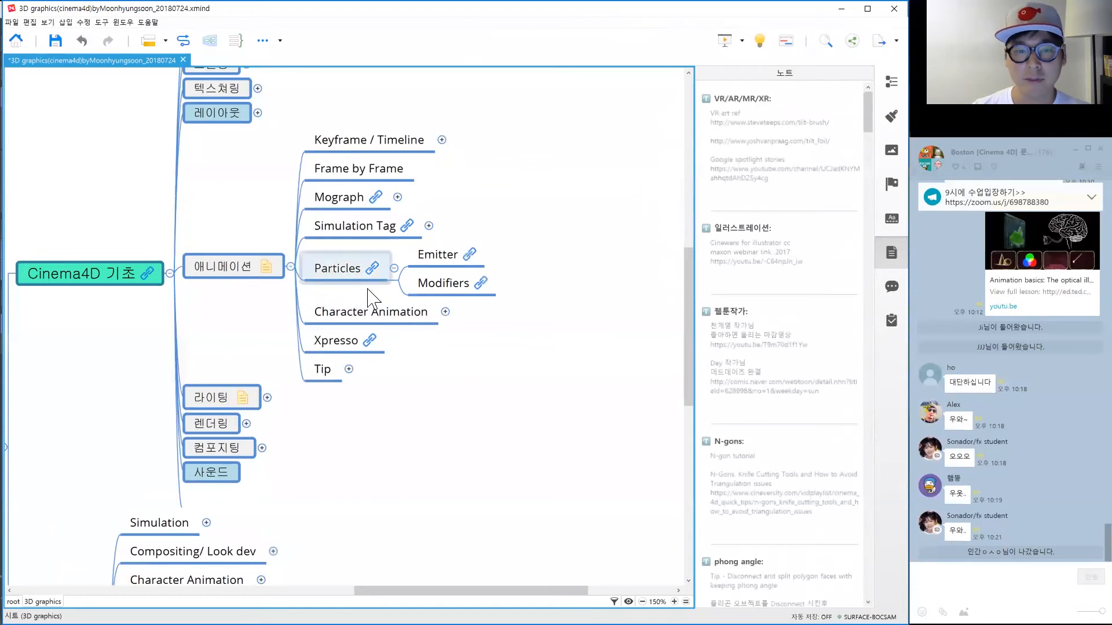
left_click_drag(571, 251, 365, 292)
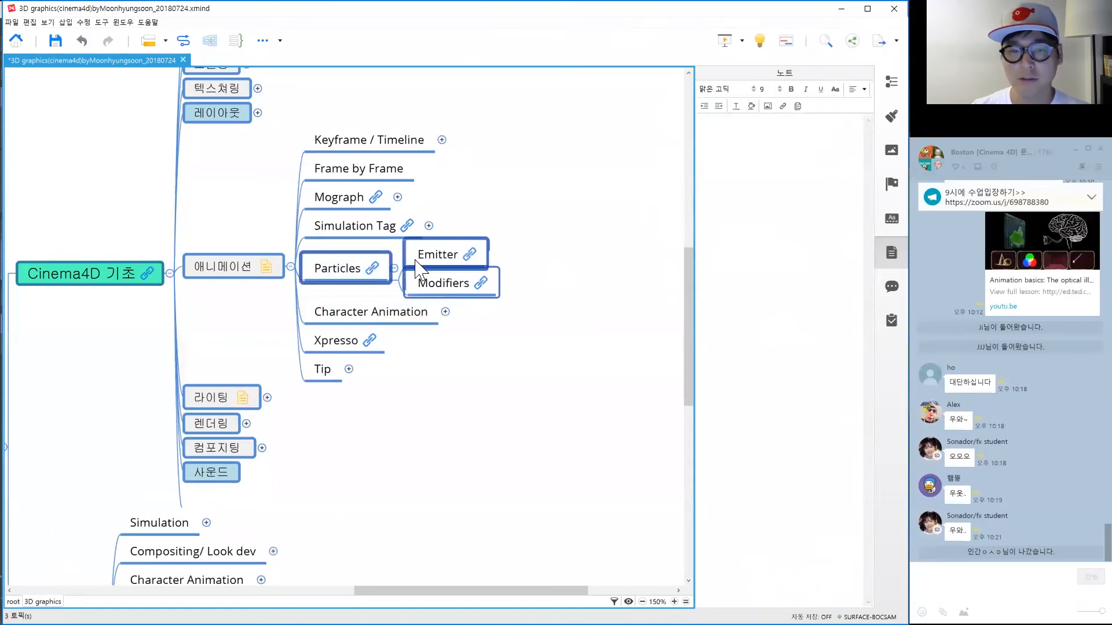
left_click(394, 268)
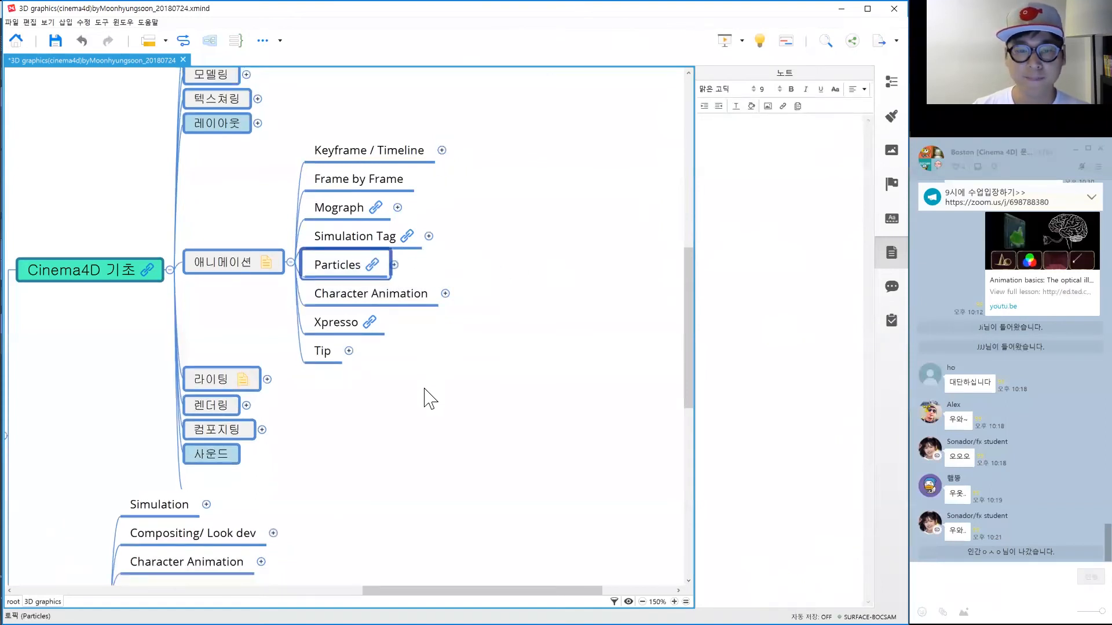
Expand the Character Animation topic, highlight its Character object and Joint subtopics, and collapse it again.
left_click(402, 298)
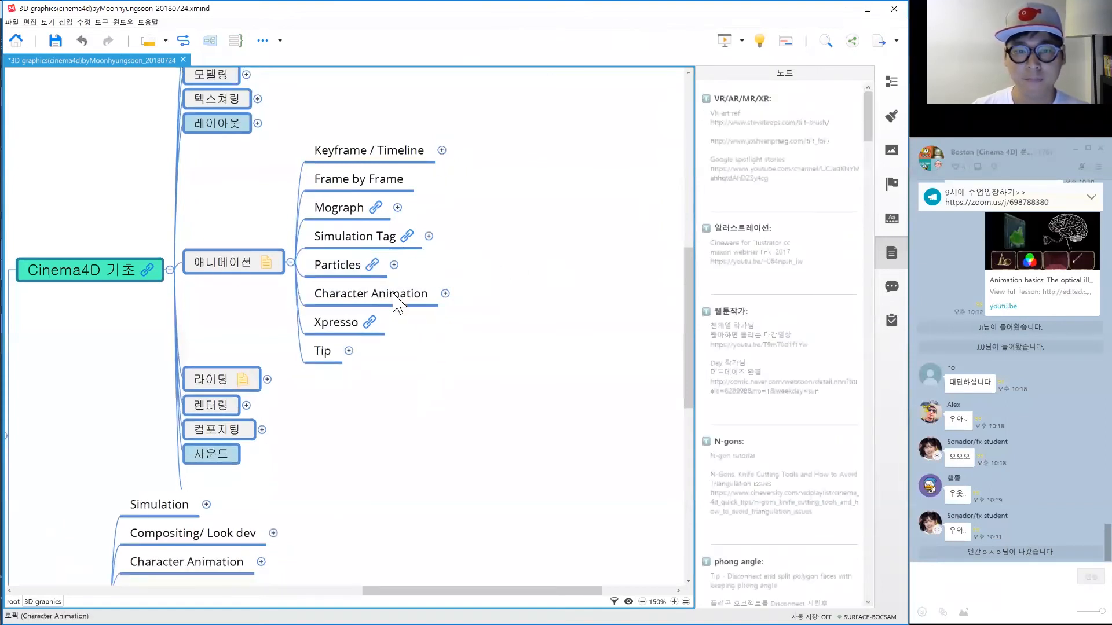
left_click(445, 294)
left_click_drag(591, 390, 481, 249)
left_click(585, 360)
left_click_drag(532, 292, 477, 277)
left_click_drag(549, 248, 425, 343)
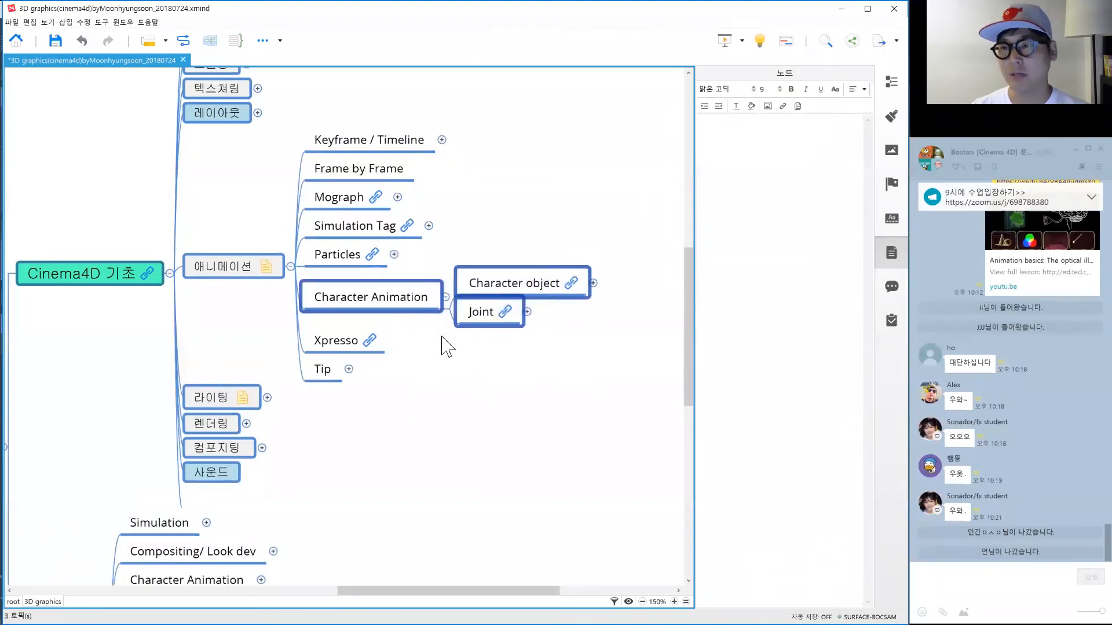
left_click(465, 384)
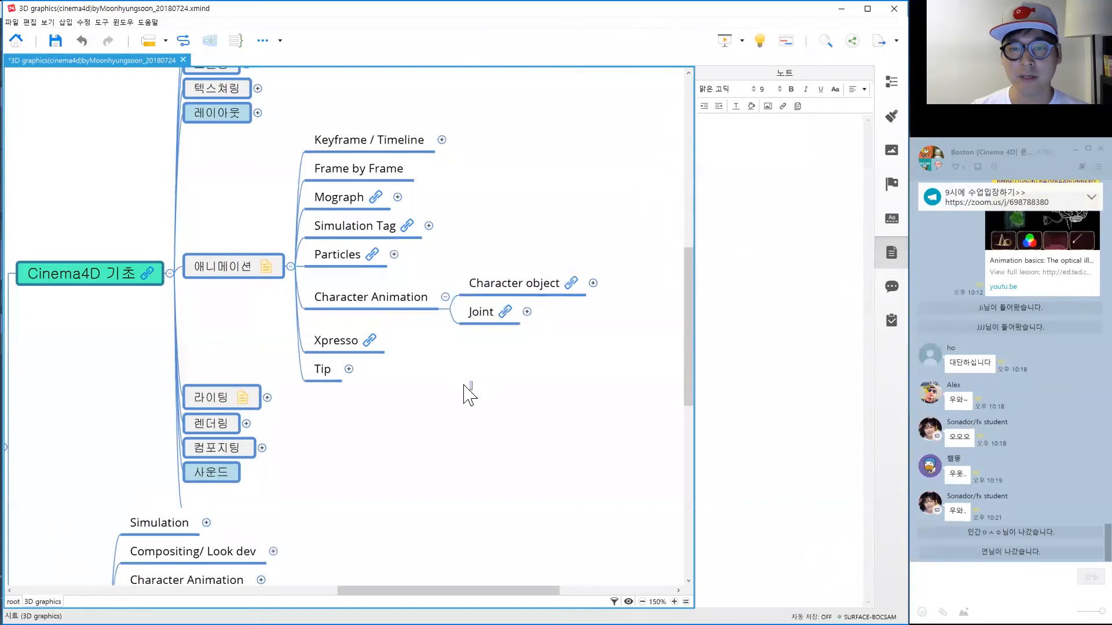
left_click(445, 297)
Point out Xpresso, highlight all 애니메이션 subtopics from Keyframe / Timeline to Tip, and collapse the 애니메이션 topic.
left_click(380, 324)
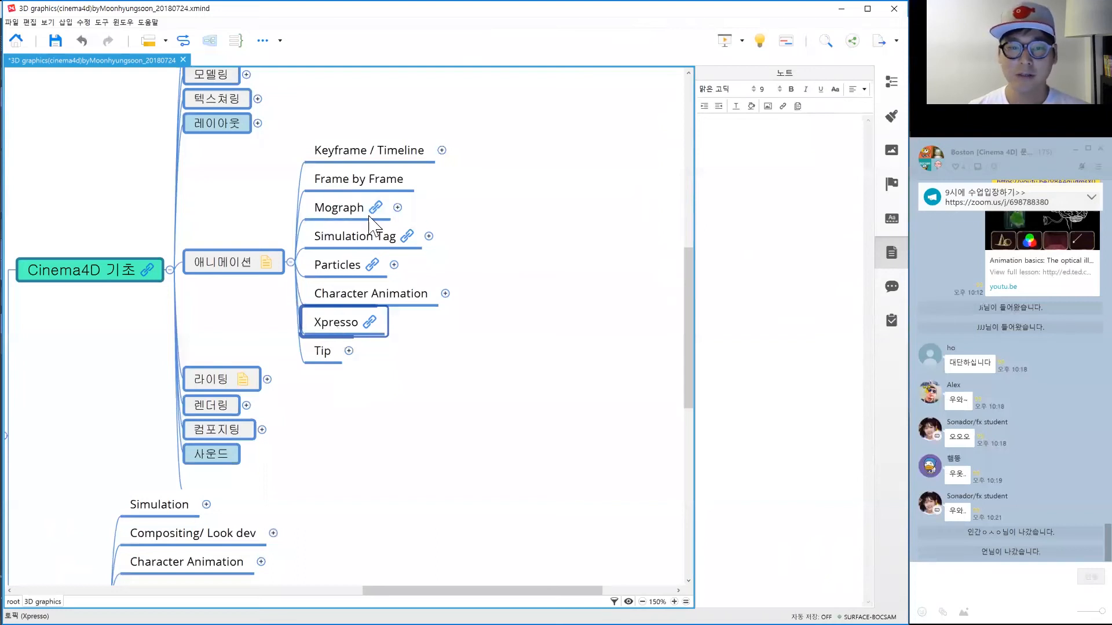
left_click_drag(515, 116, 331, 376)
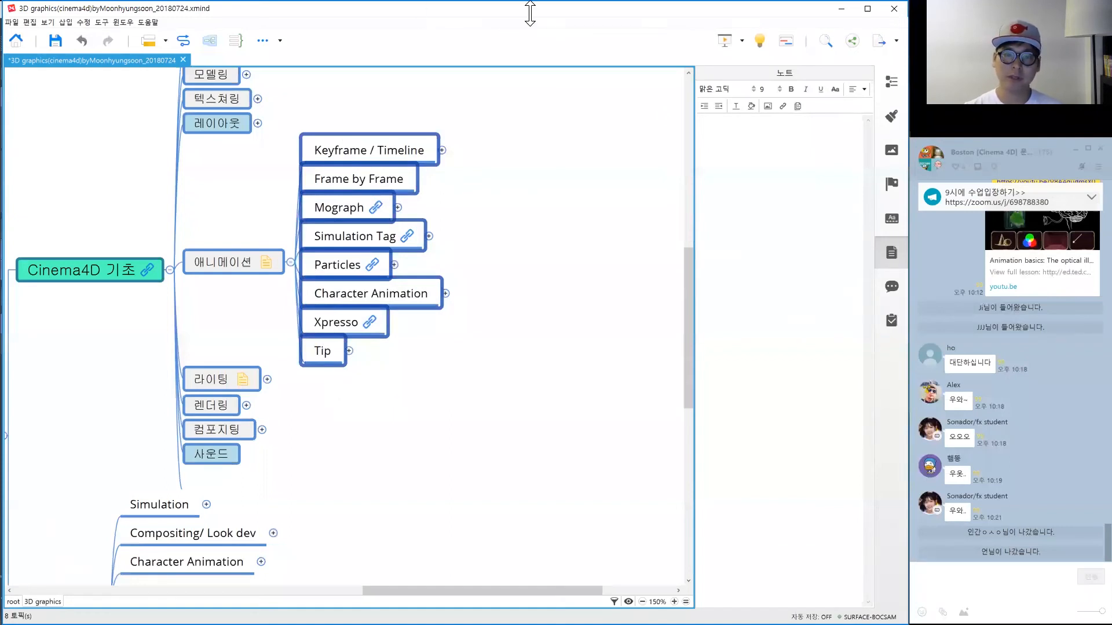
left_click(501, 253)
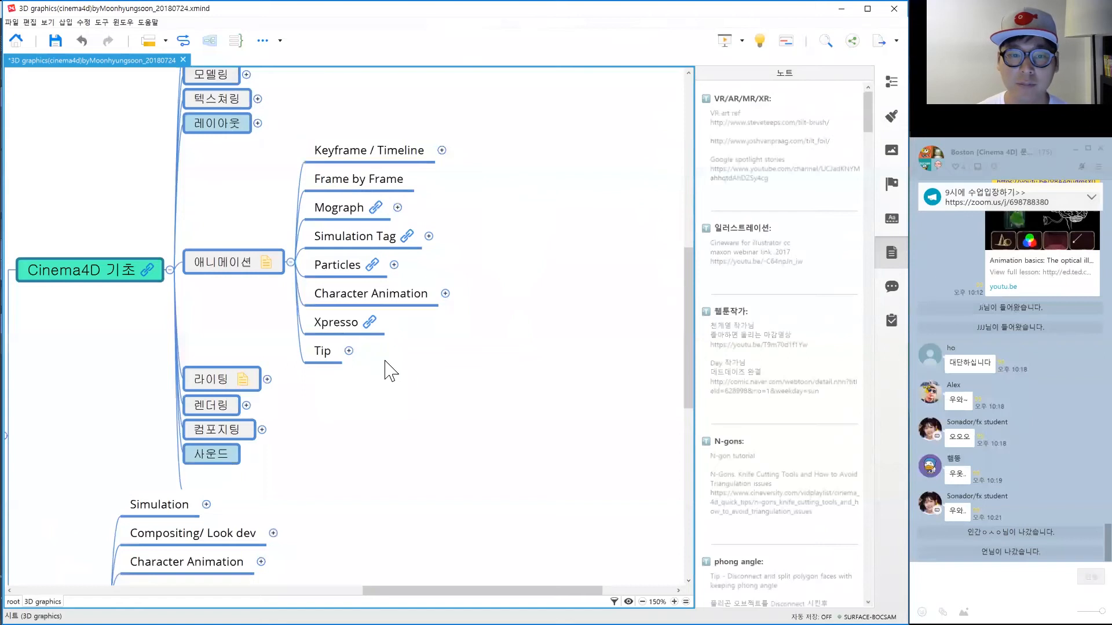
left_click_drag(519, 111, 327, 365)
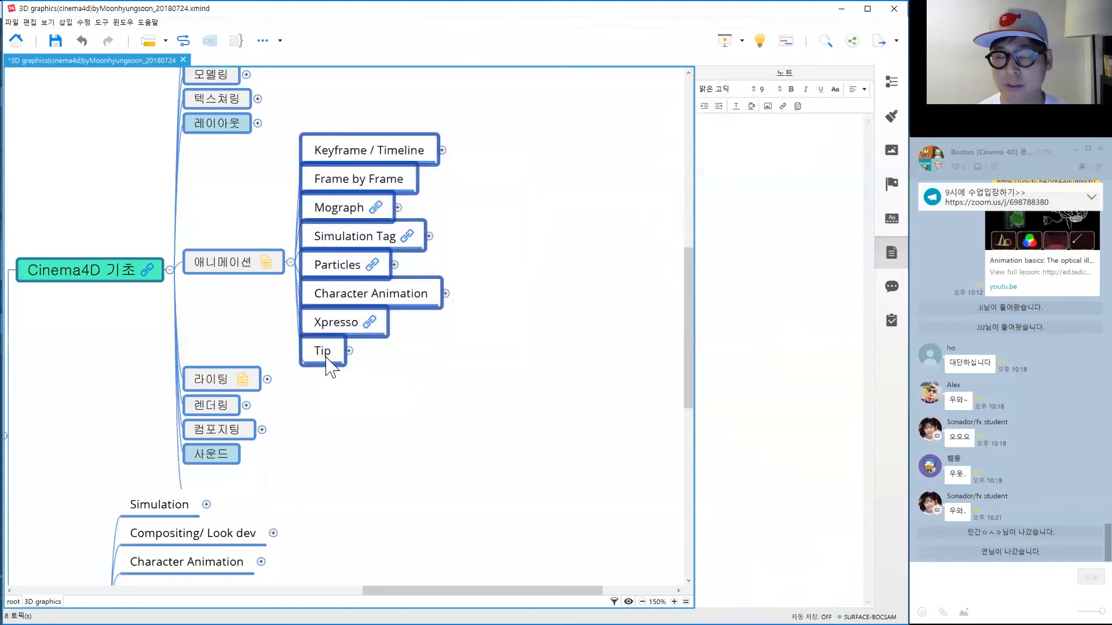
left_click(291, 261)
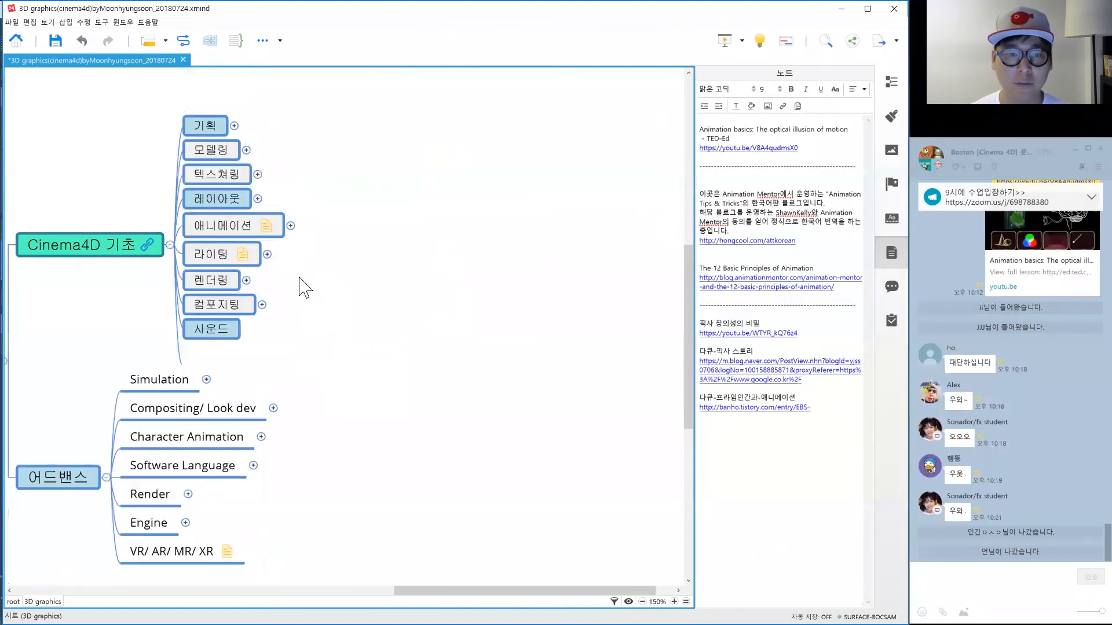
Collapse the 어드밴스 topic and look over the main topics under Cinema4D 기초.
right_click_drag(389, 216, 501, 230)
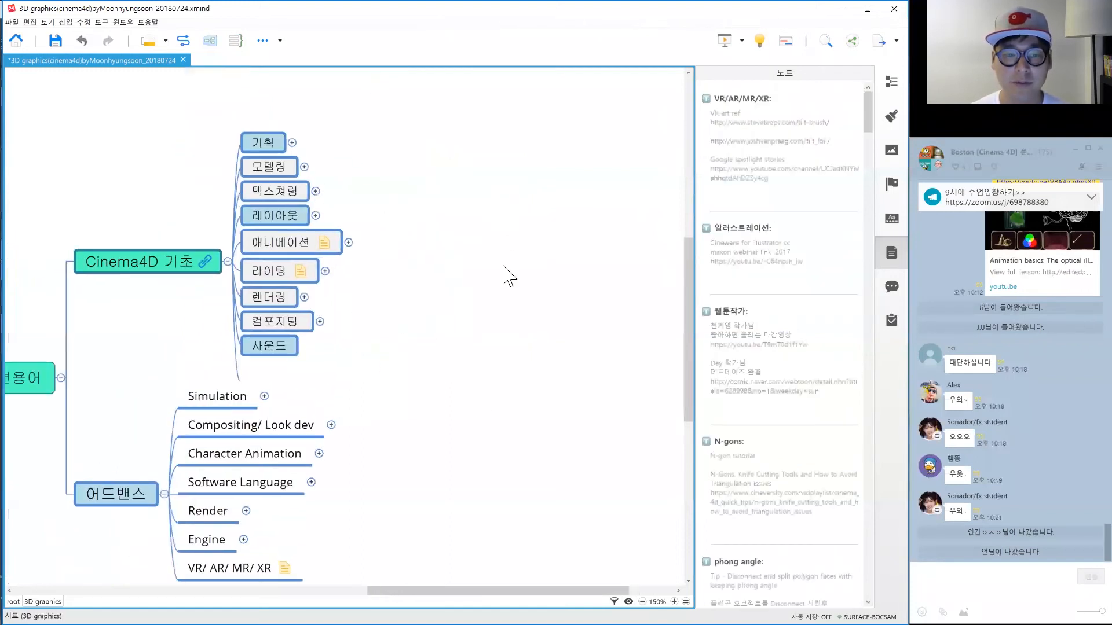
left_click(232, 482)
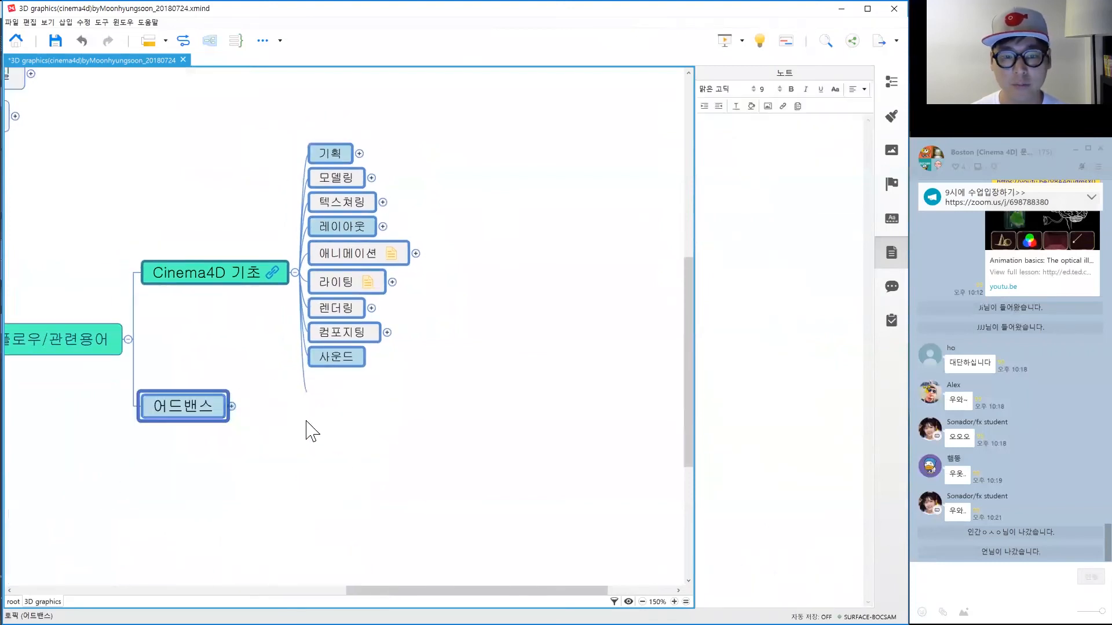
right_click_drag(312, 449, 281, 447)
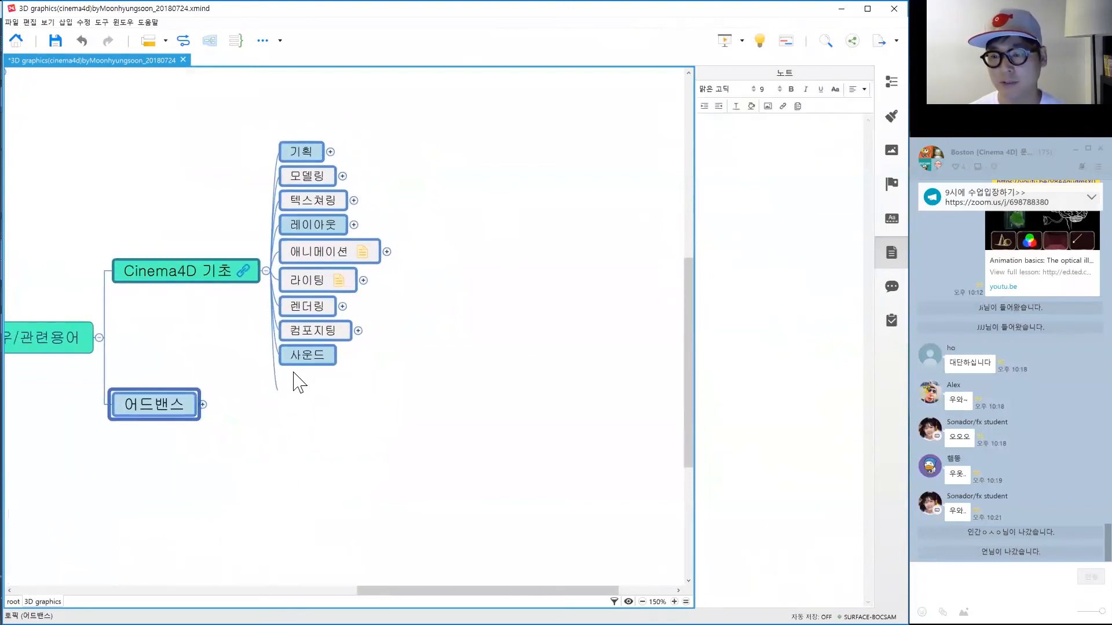
right_click_drag(480, 189, 506, 233)
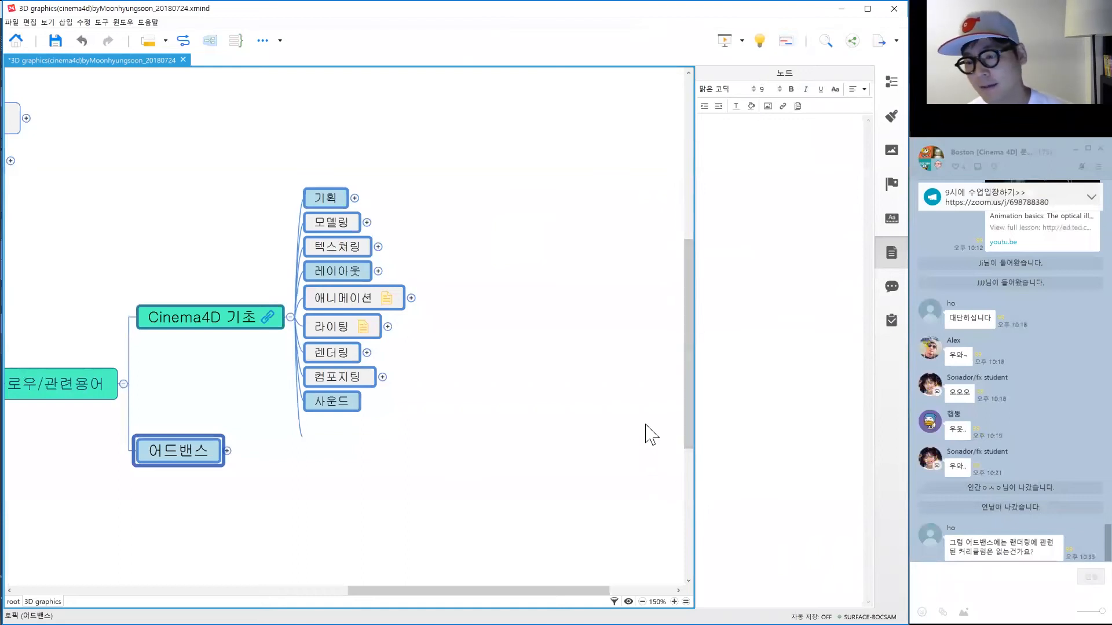
scroll(625, 367, "right", 2)
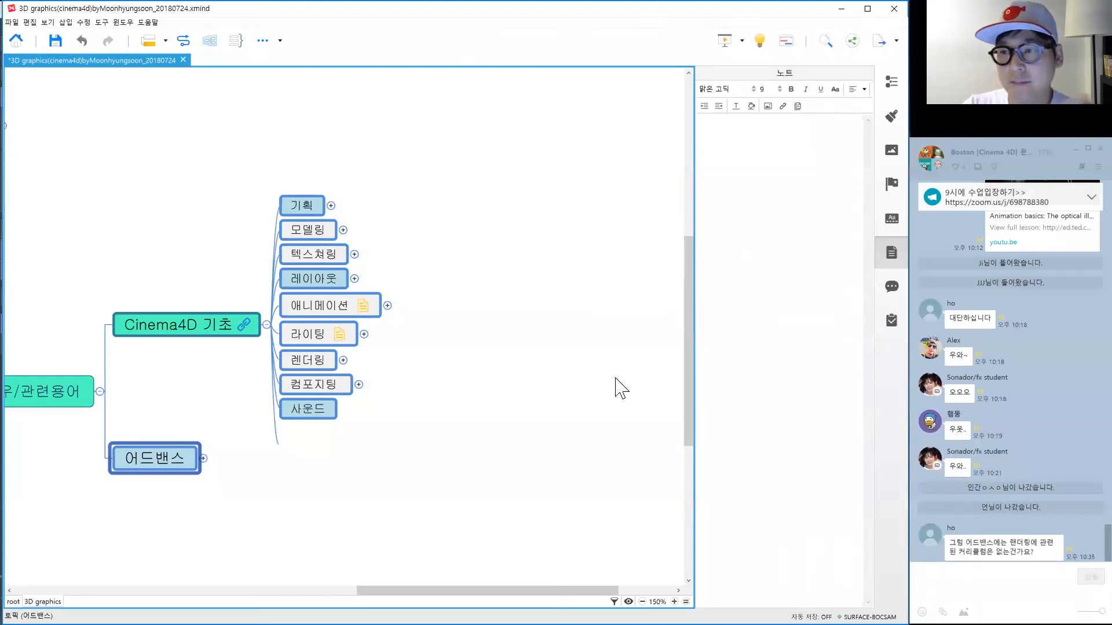
Expand the 애니메이션 topic again and highlight its subtopics from Keyframe / Timeline through Tip.
left_click(388, 306)
left_click_drag(603, 189, 436, 462)
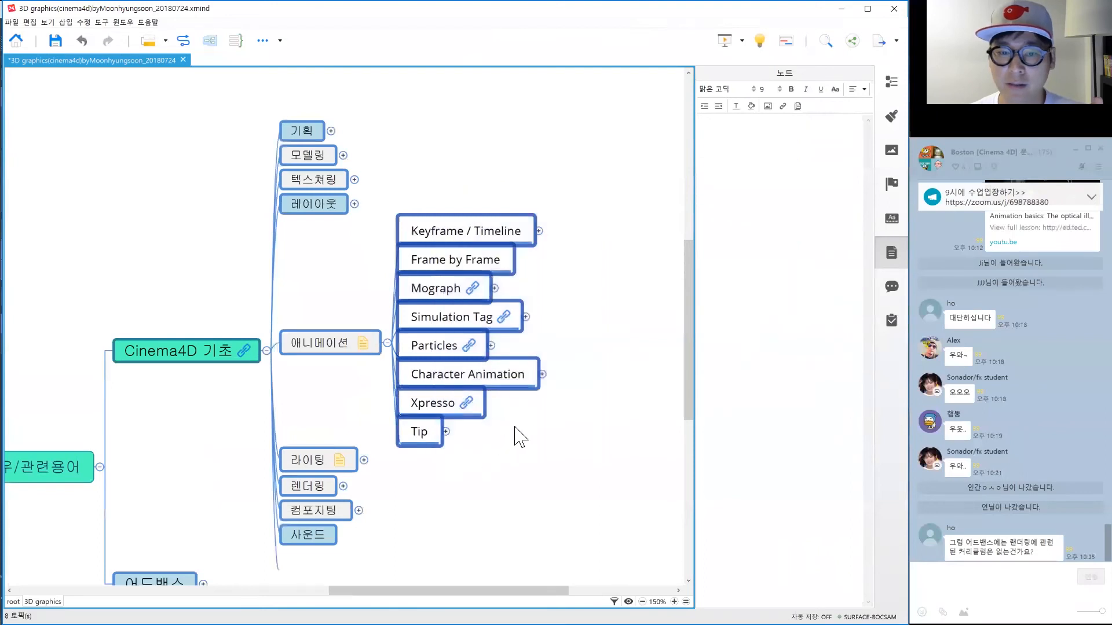
right_click_drag(529, 440, 488, 435)
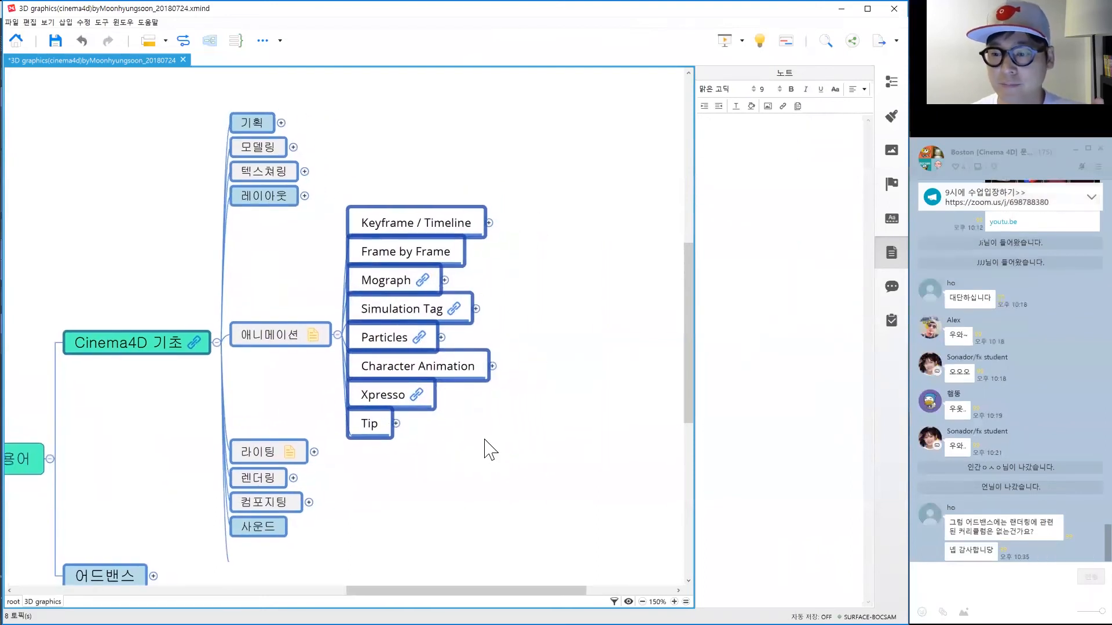
left_click(457, 463)
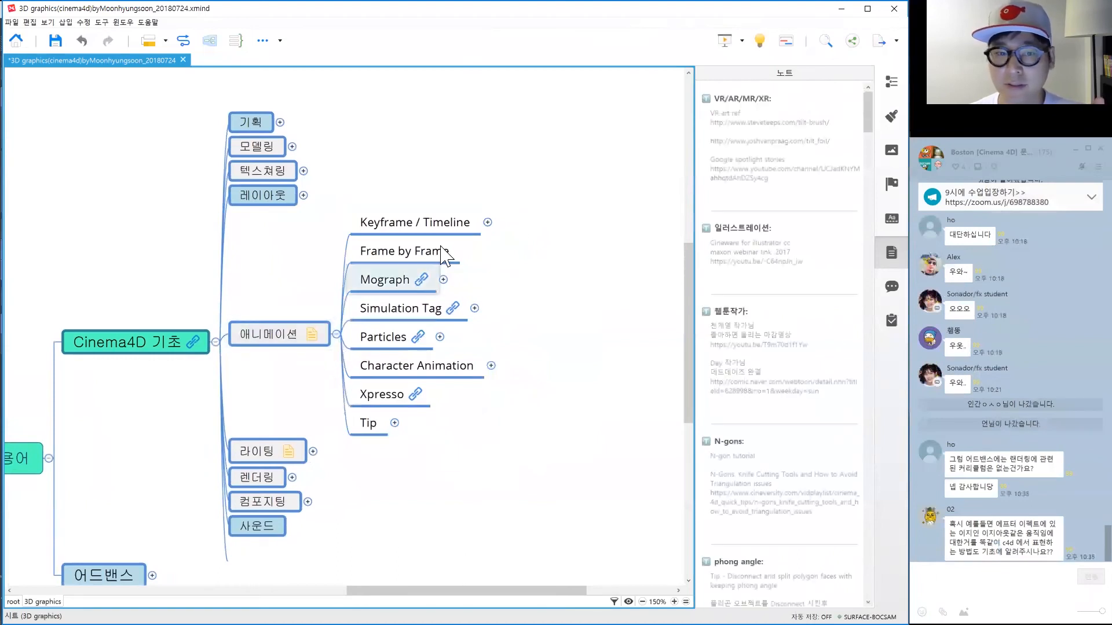
left_click_drag(570, 195, 275, 428)
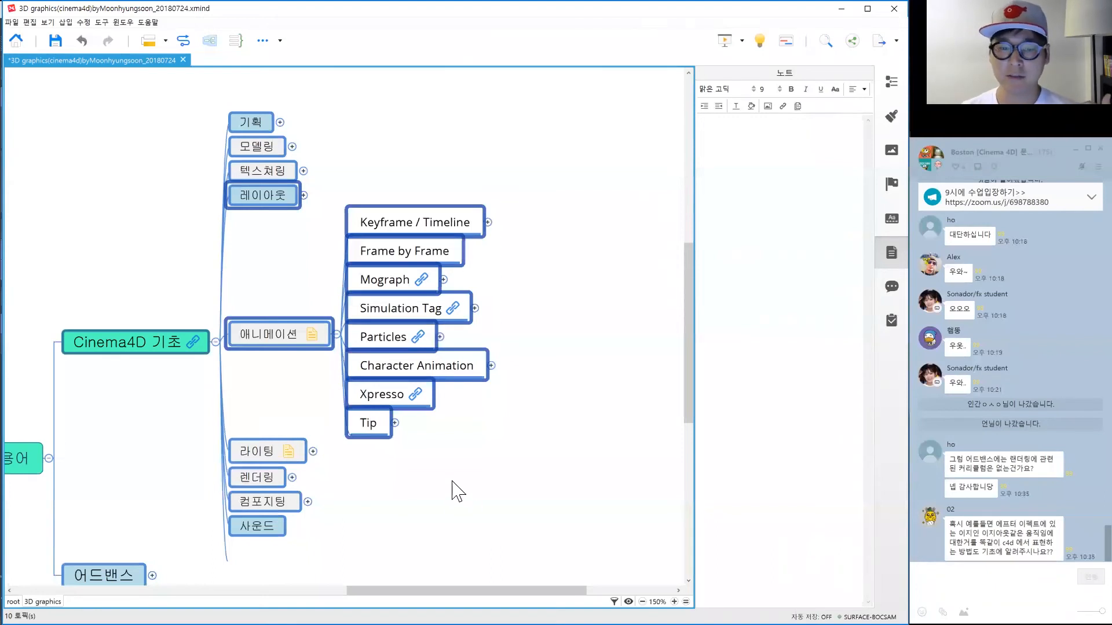
Point out the 렌더링 and 컴포지팅 topics under Cinema4D 기초 by highlighting them together.
scroll(379, 440, "right", 1)
scroll(379, 440, "down", 3)
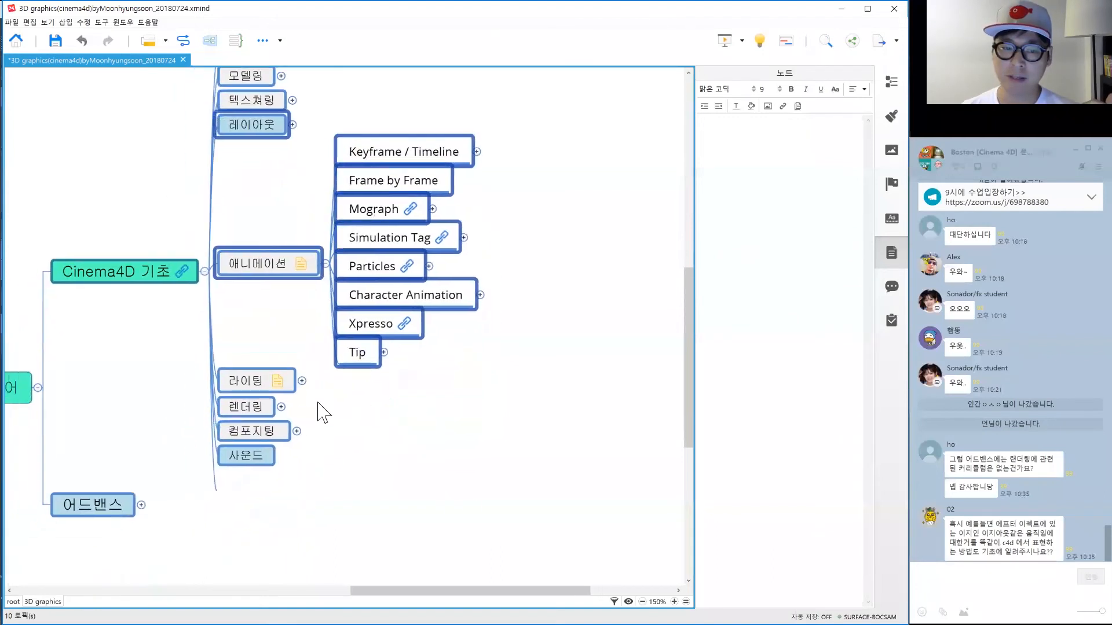
left_click(255, 431)
left_click_drag(331, 398, 265, 439)
left_click_drag(276, 431, 260, 436)
left_click_drag(342, 398, 290, 437)
mouse_move(323, 399)
left_mouse_down()
mouse_move(249, 435)
mouse_move(322, 401)
left_mouse_up()
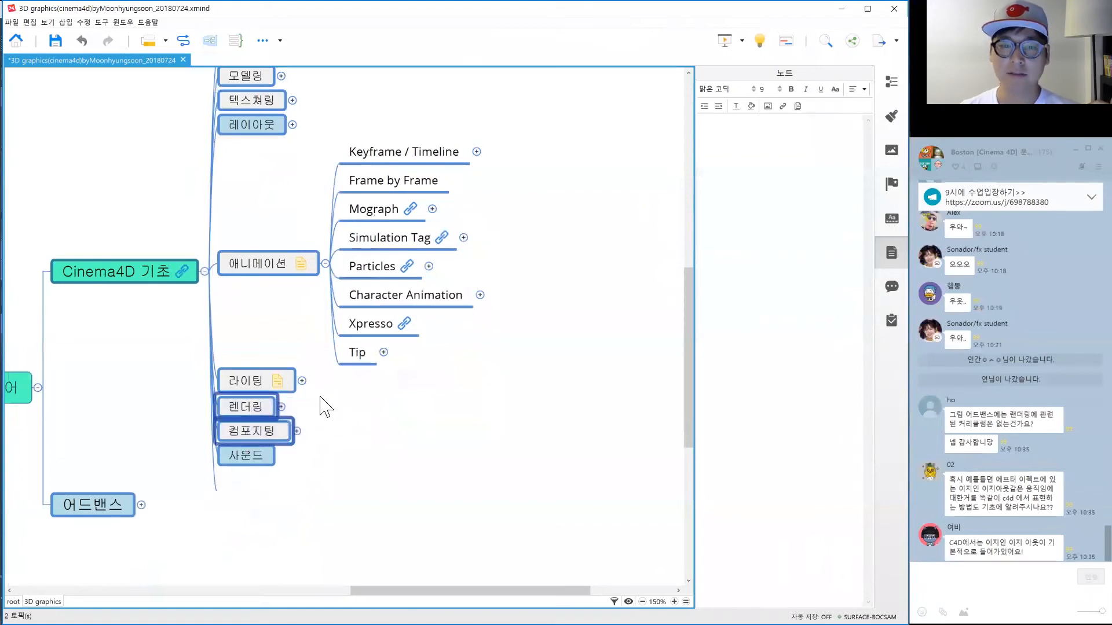
Highlight the 레이아웃 and 애니메이션 topics together with all the 애니메이션 subtopics.
left_click_drag(525, 116, 349, 366)
left_click_drag(618, 98, 339, 243)
left_click_drag(560, 122, 221, 377)
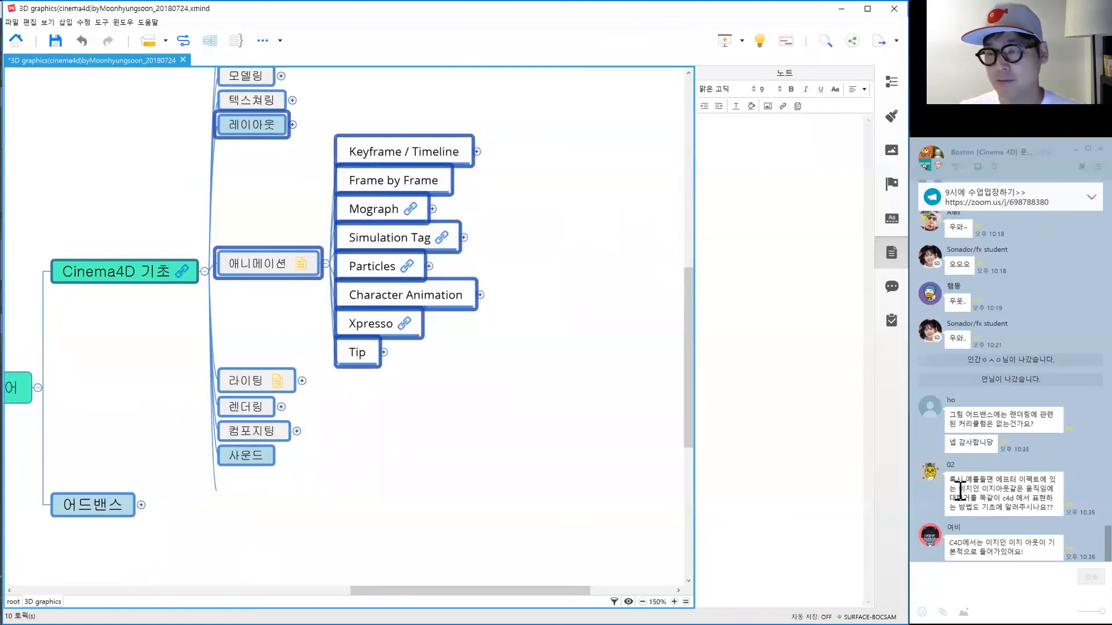
Switch to the group chat and highlight the question about After Effects-style ease in and ease out, plus the reply on C4D.
left_click_drag(965, 480, 1023, 489)
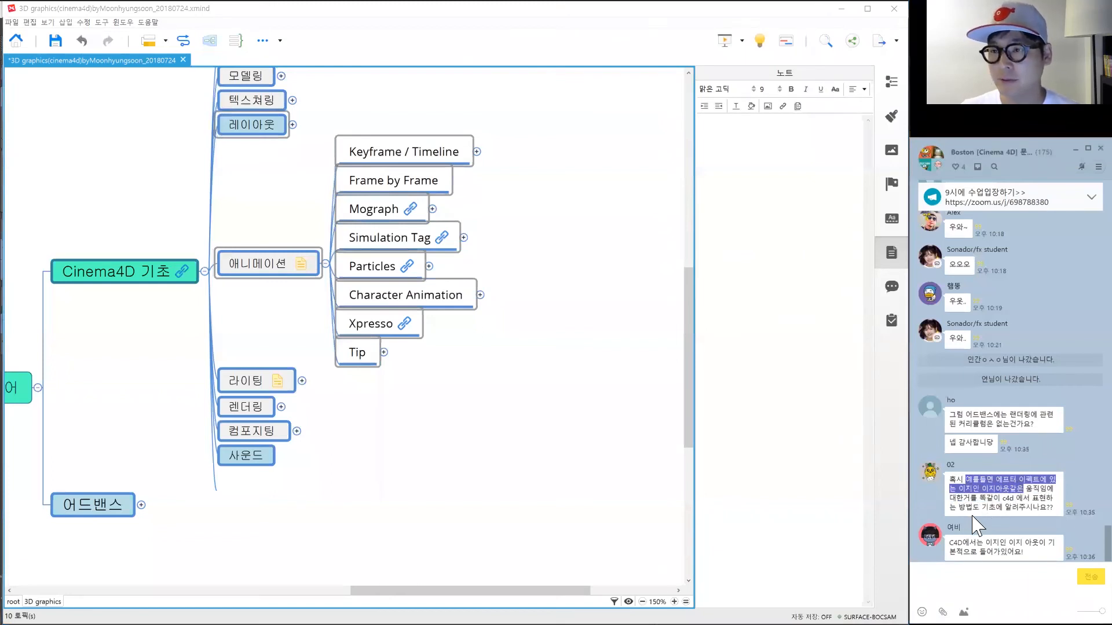
left_click(967, 486)
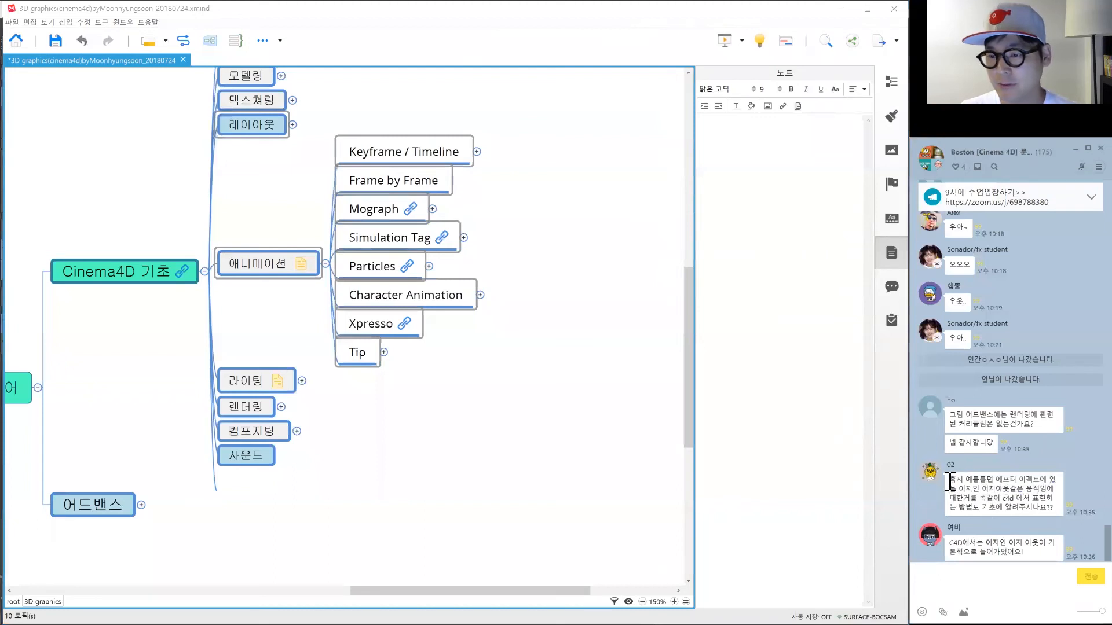
left_click_drag(950, 480, 1053, 510)
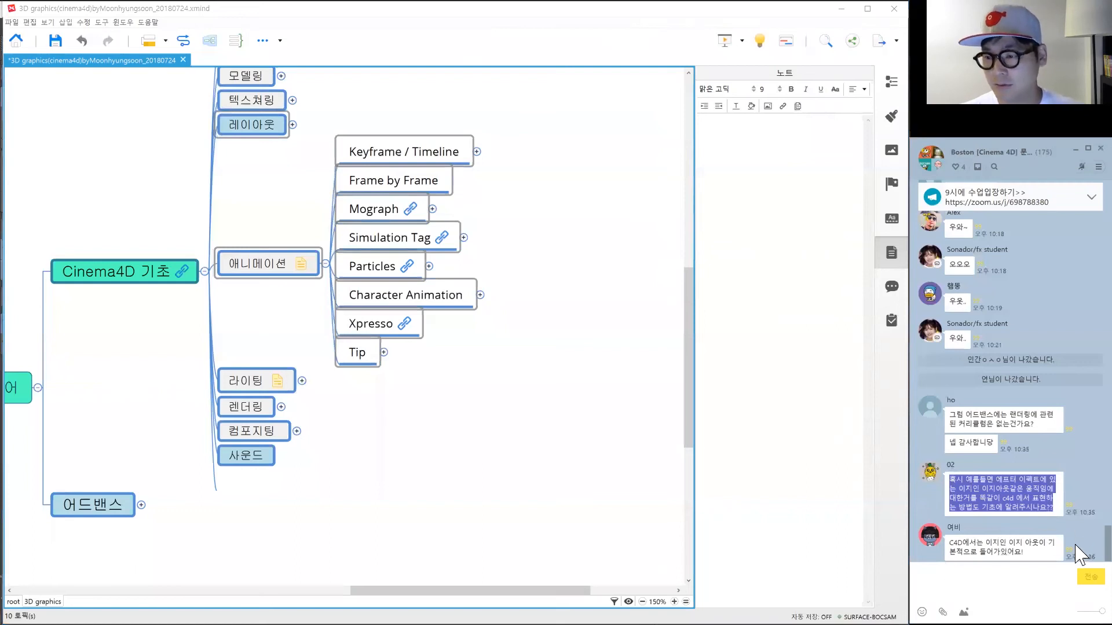
left_click(958, 544)
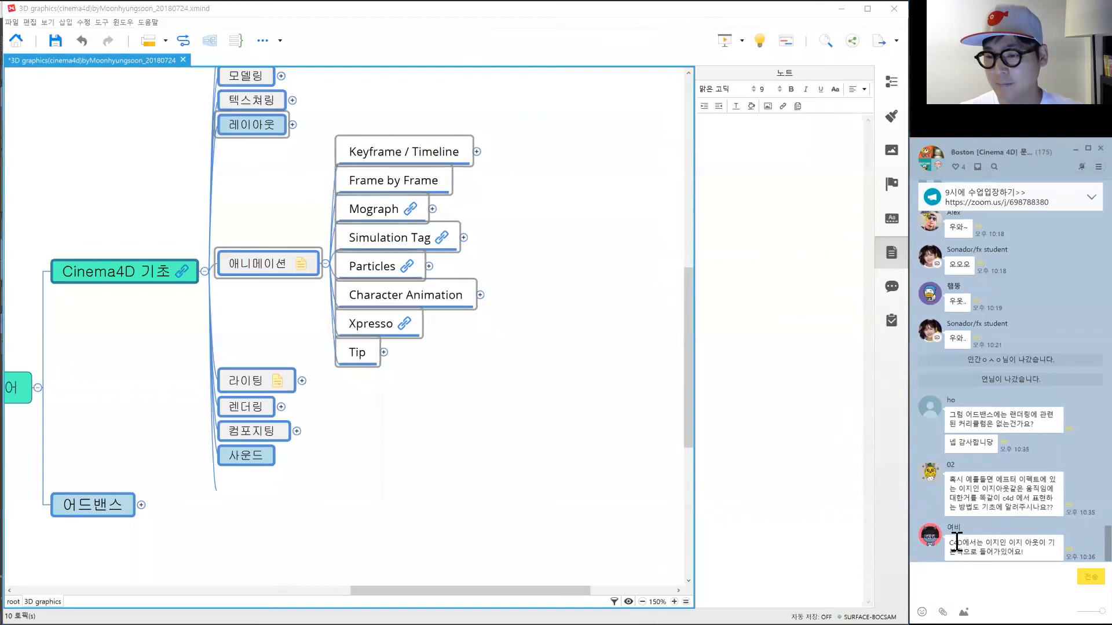
left_click_drag(949, 543, 1021, 559)
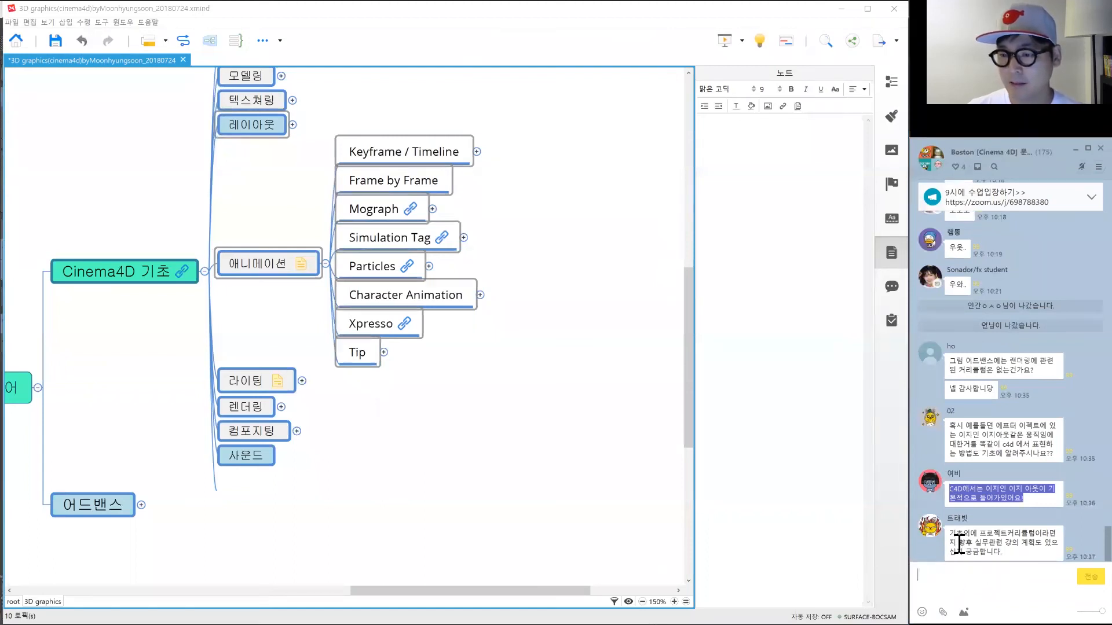
Read the chat question about a project curriculum and practical lectures beyond the basics, marking its text.
mouse_move(981, 536)
left_mouse_down()
mouse_move(1034, 547)
mouse_move(1008, 538)
mouse_move(982, 546)
left_mouse_up()
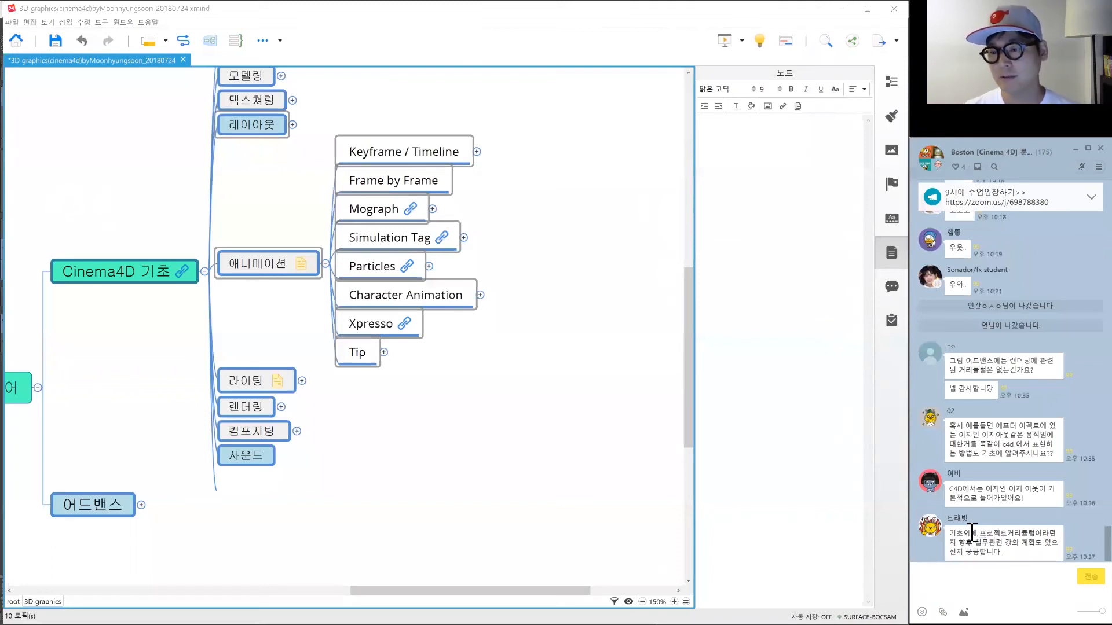
left_click_drag(983, 538, 1005, 551)
left_click(1007, 551)
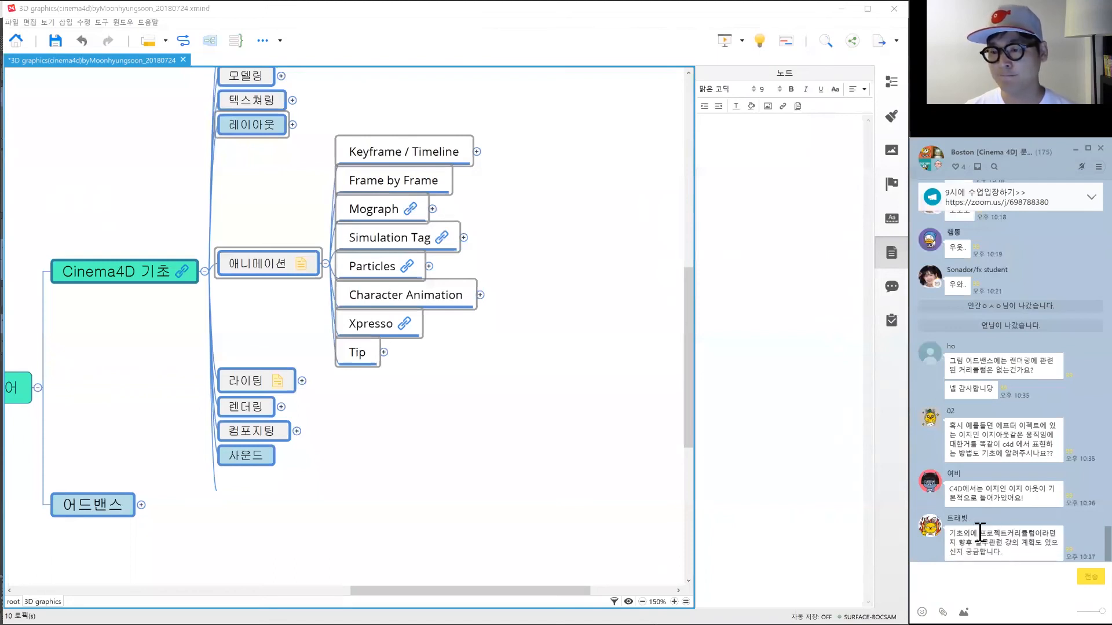
left_click_drag(950, 534, 1005, 555)
left_click(1006, 557)
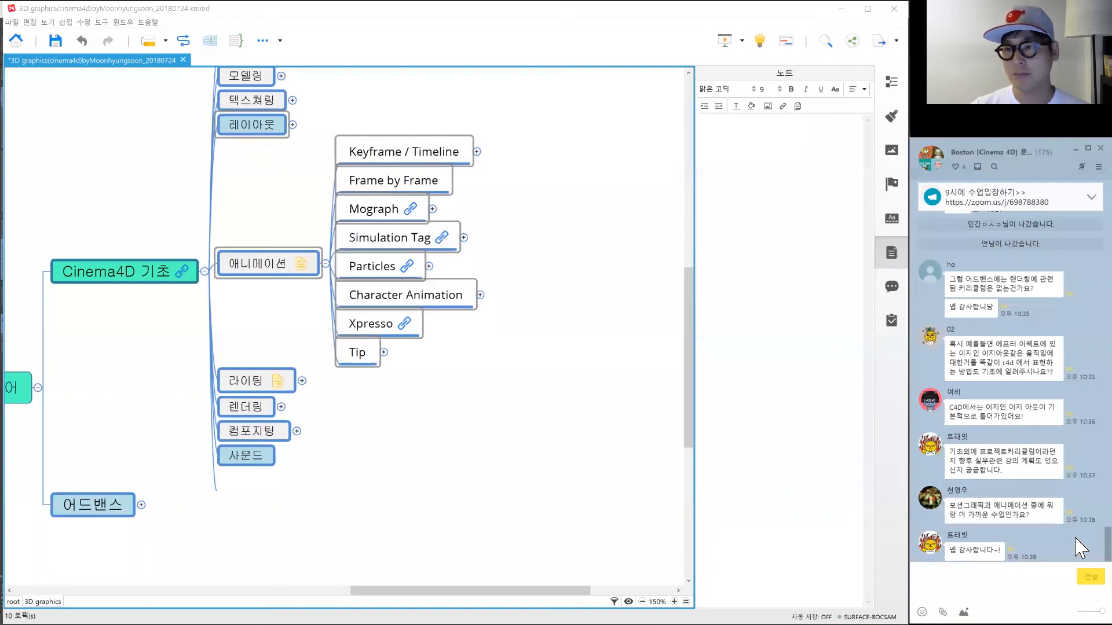
Highlight the chat question on whether the class is closer to motion graphics or animation, and clear the highlight.
right_click(1087, 546)
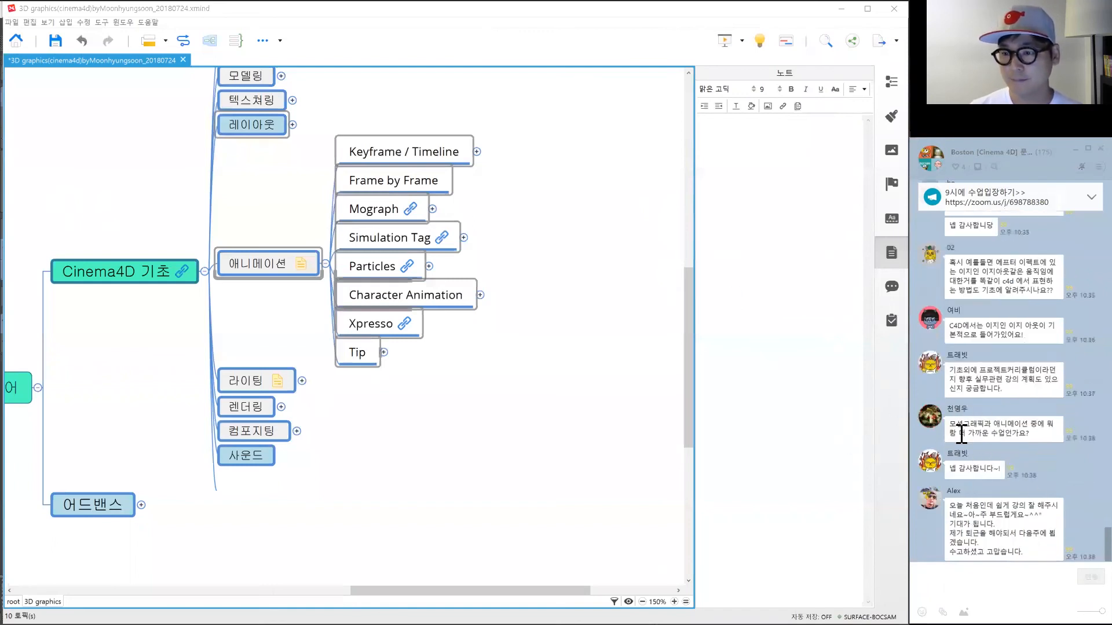
left_click(968, 428)
left_click_drag(968, 427, 1036, 435)
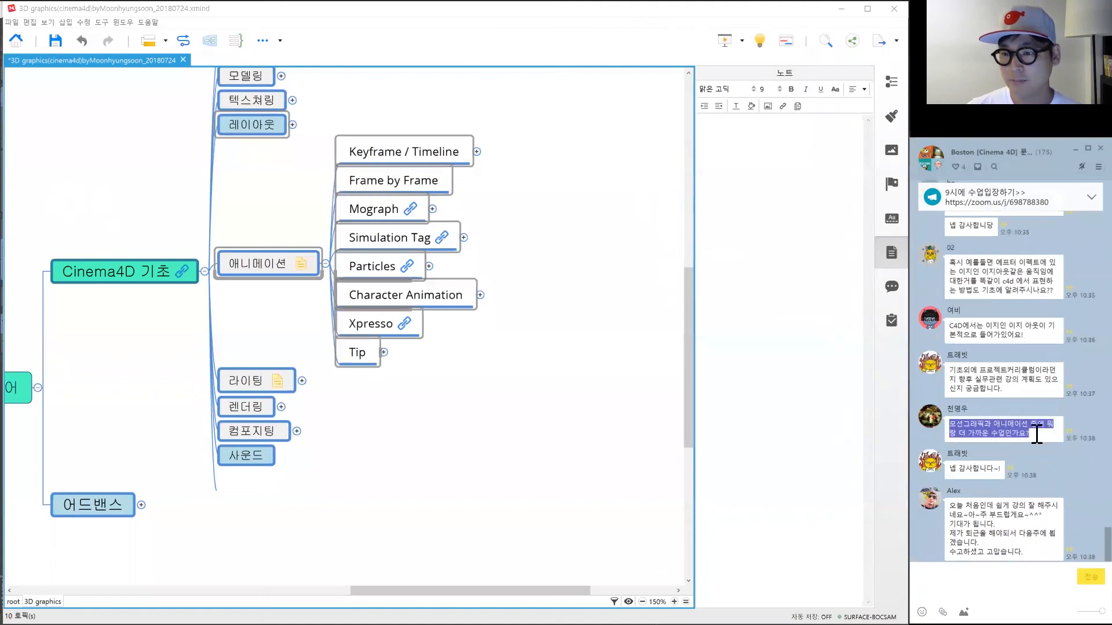
left_click(1036, 435)
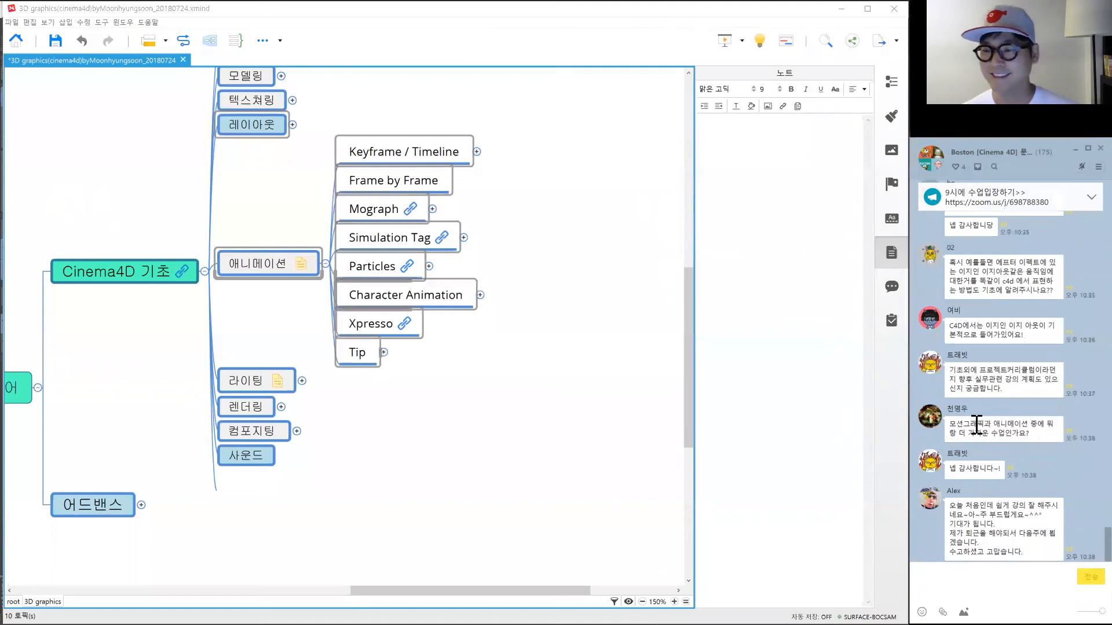
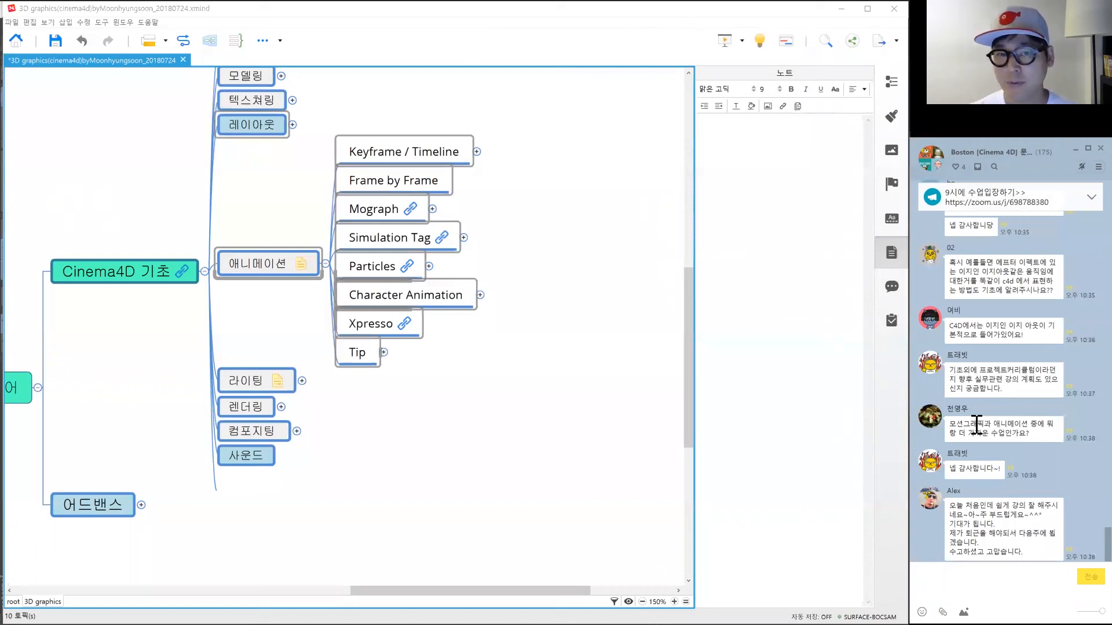
Return to the XMind mind map, clear the topic selection and point out Simulation Tag, Particles and Xpresso.
left_click(576, 235)
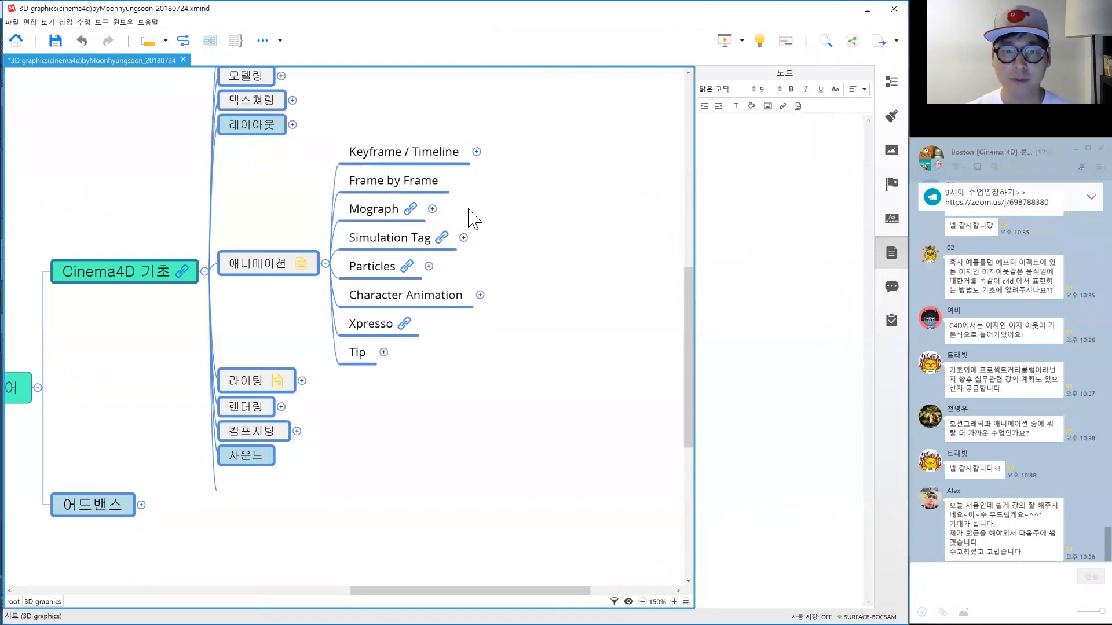
left_click(405, 247)
left_click(379, 274)
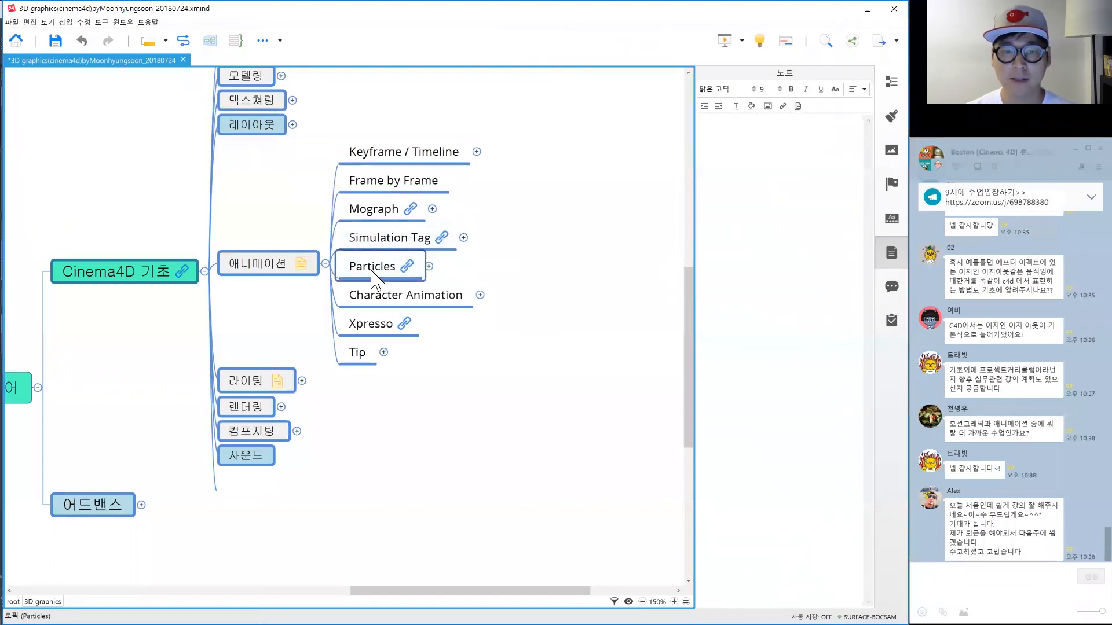
left_click(383, 330)
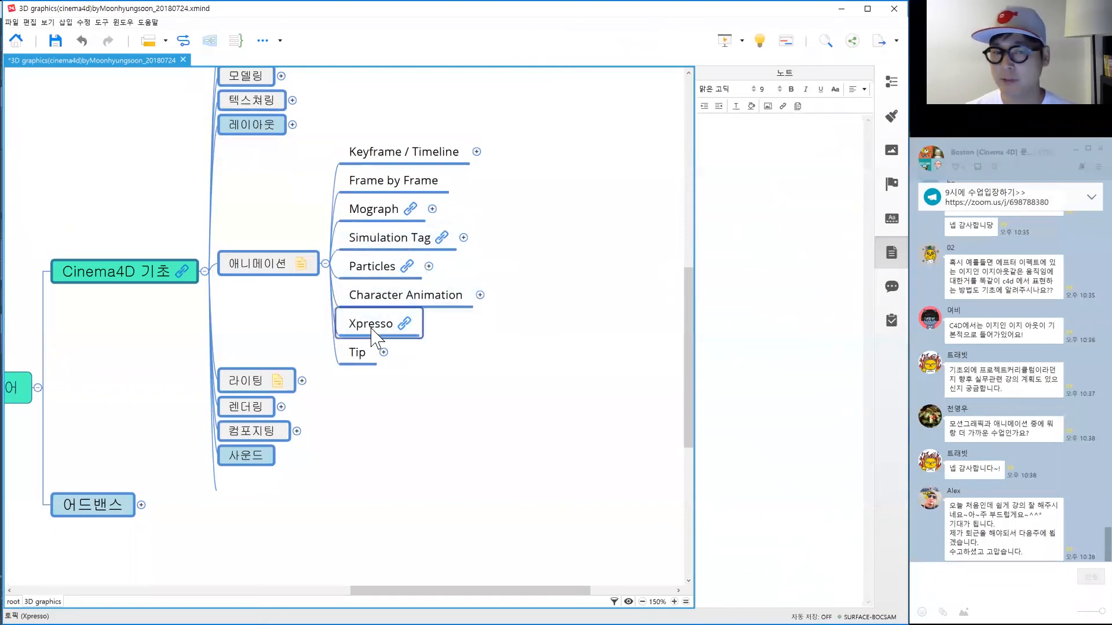